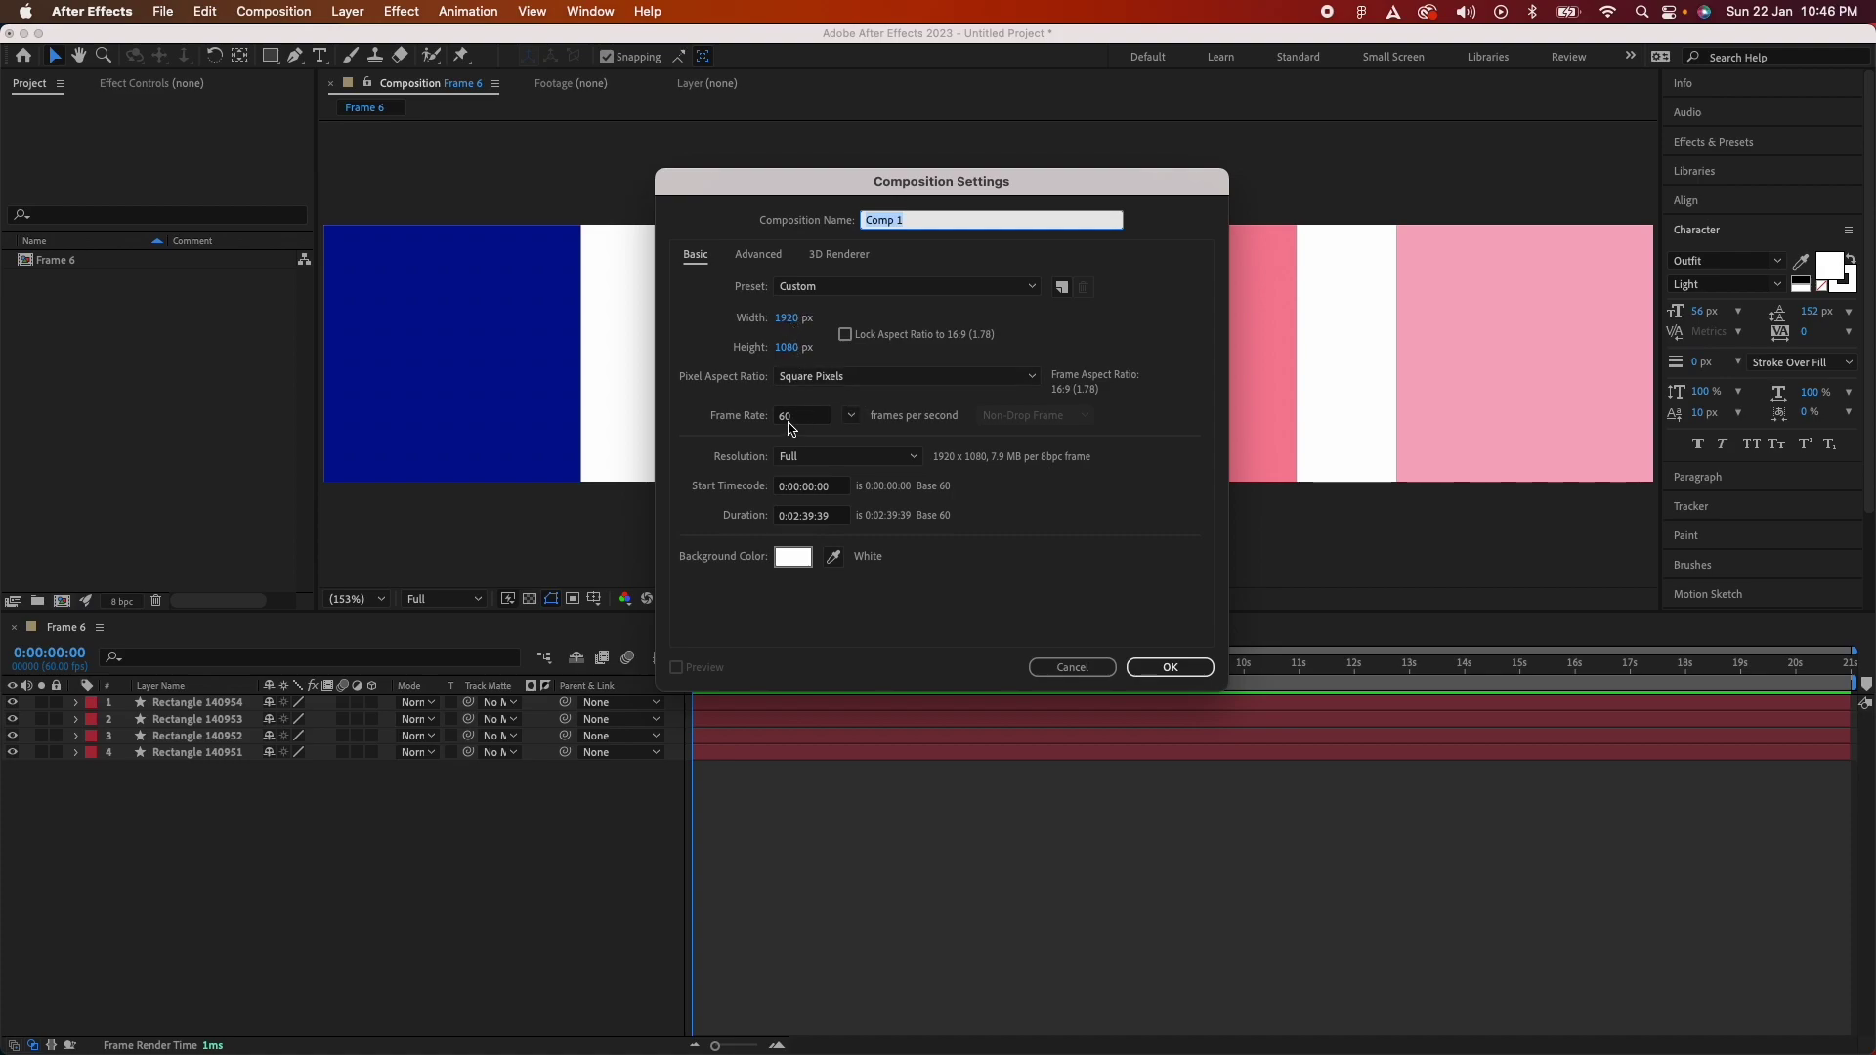
# Confirm Comp 1's settings and add a full-frame black solid named 'Gradient' to the timeline.
pyautogui.click(1171, 664)
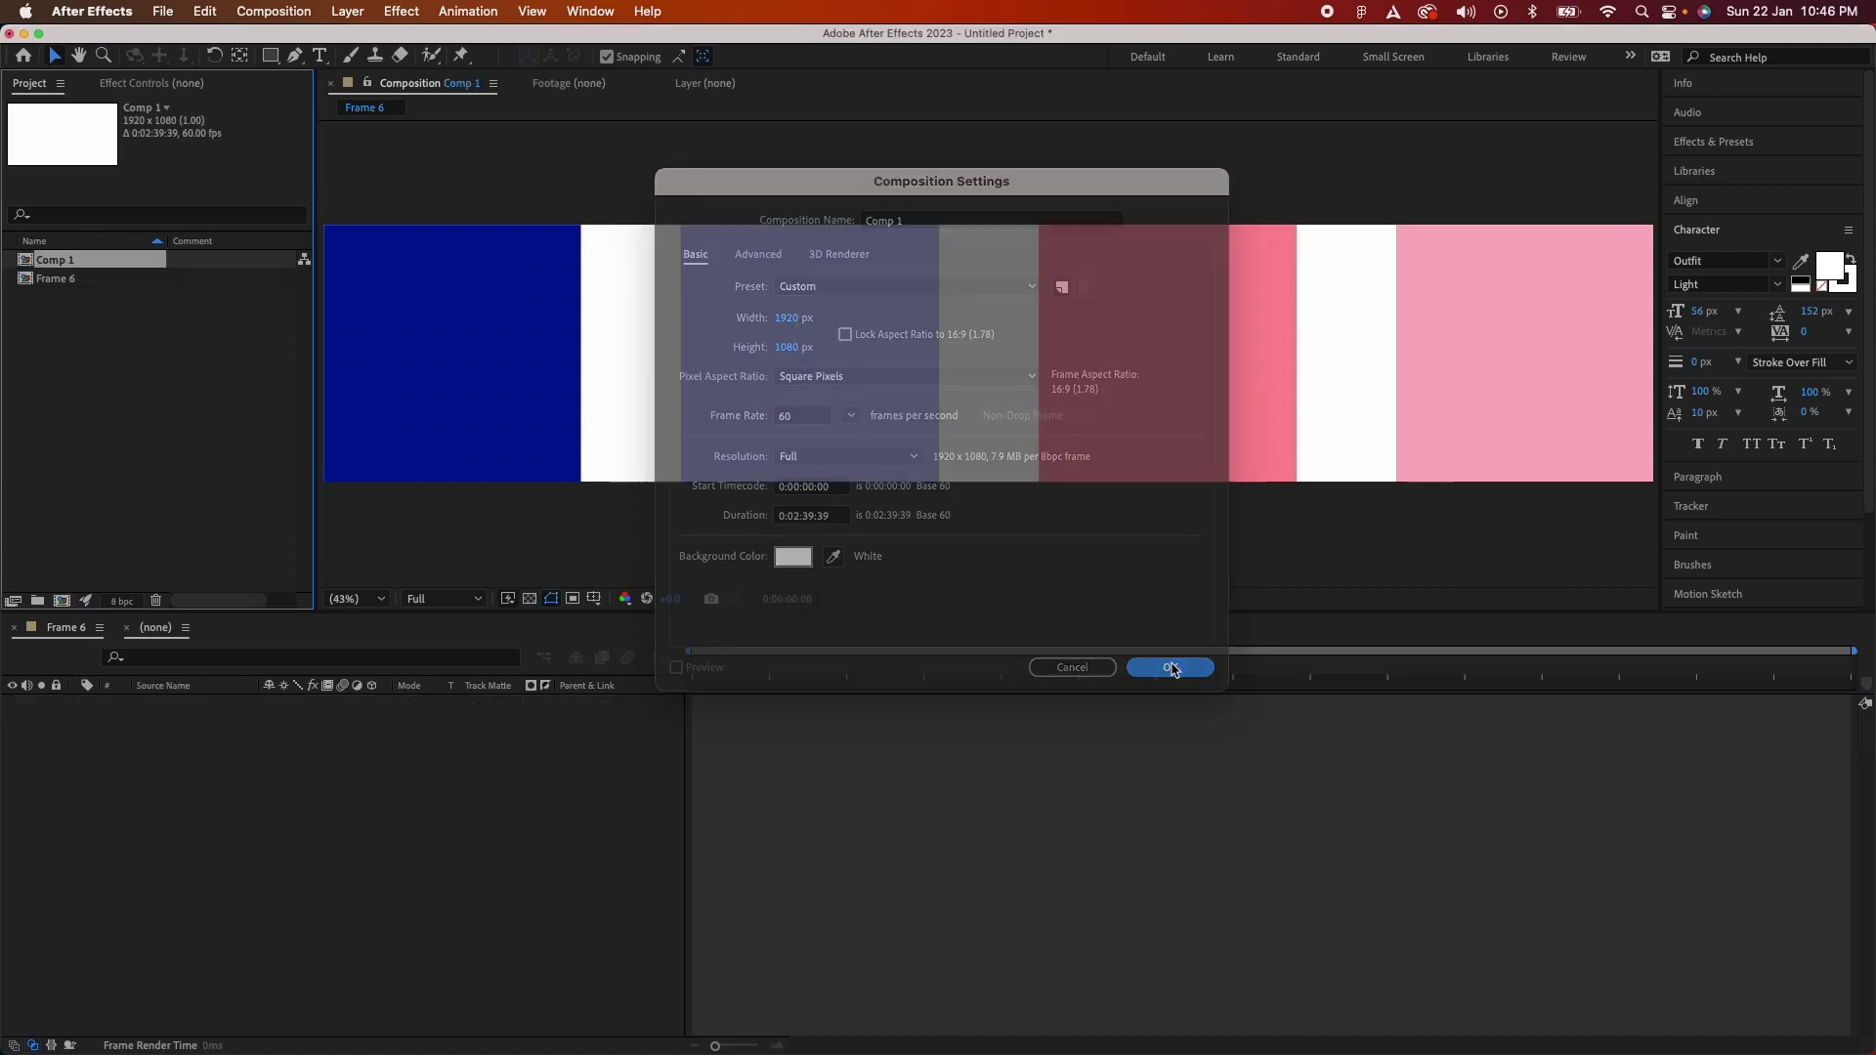
pyautogui.rightClick(398, 774)
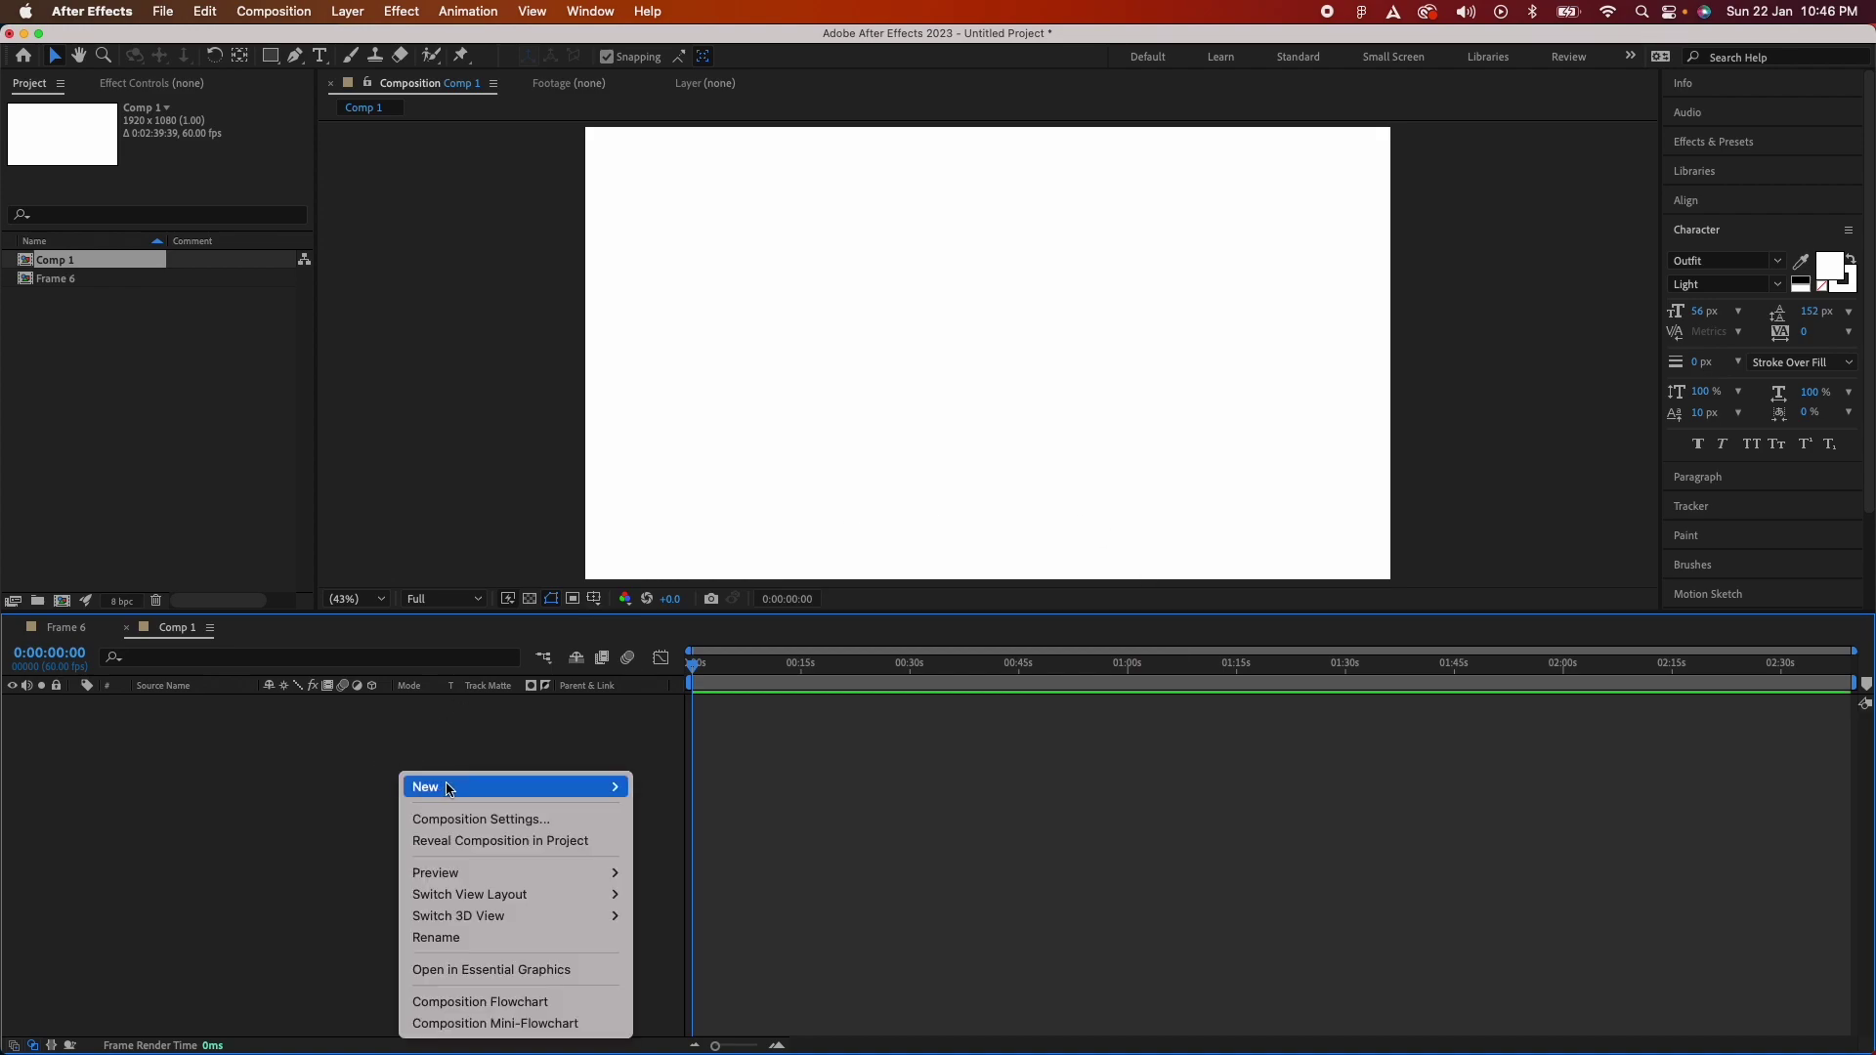
pyautogui.moveTo(450, 788)
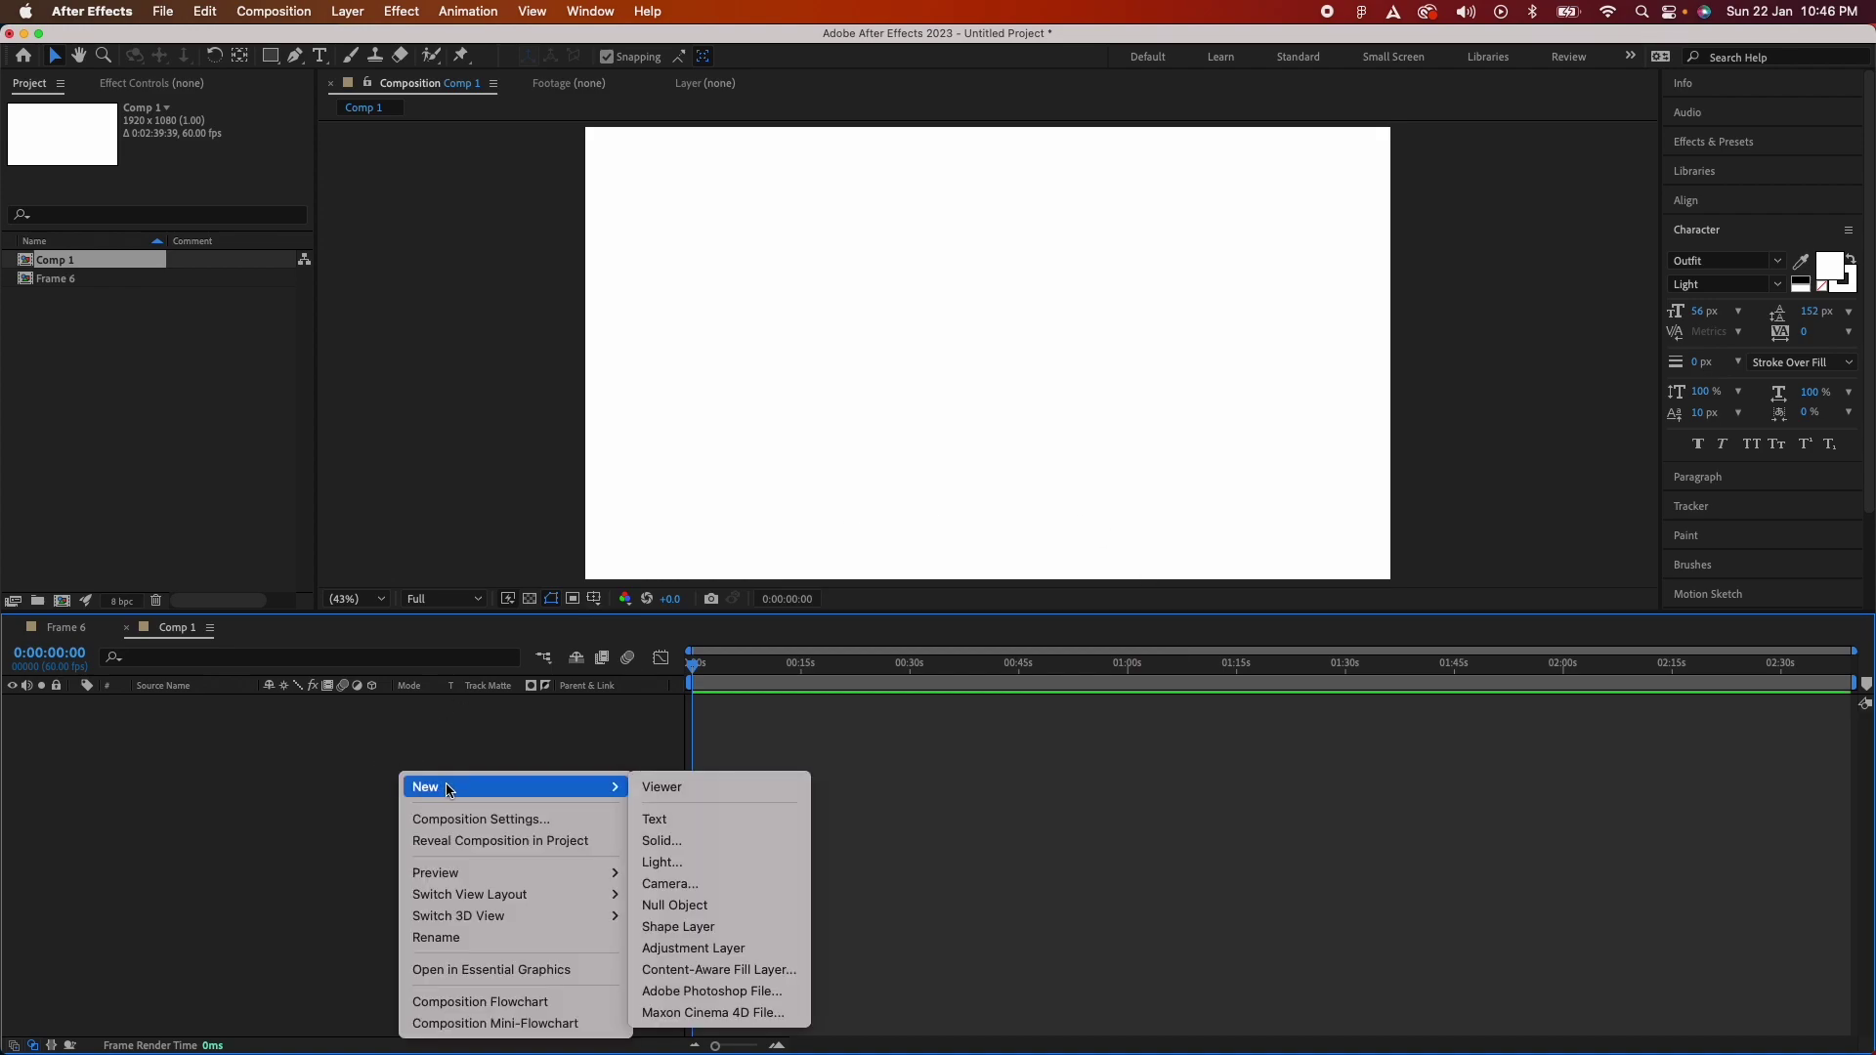
pyautogui.click(684, 842)
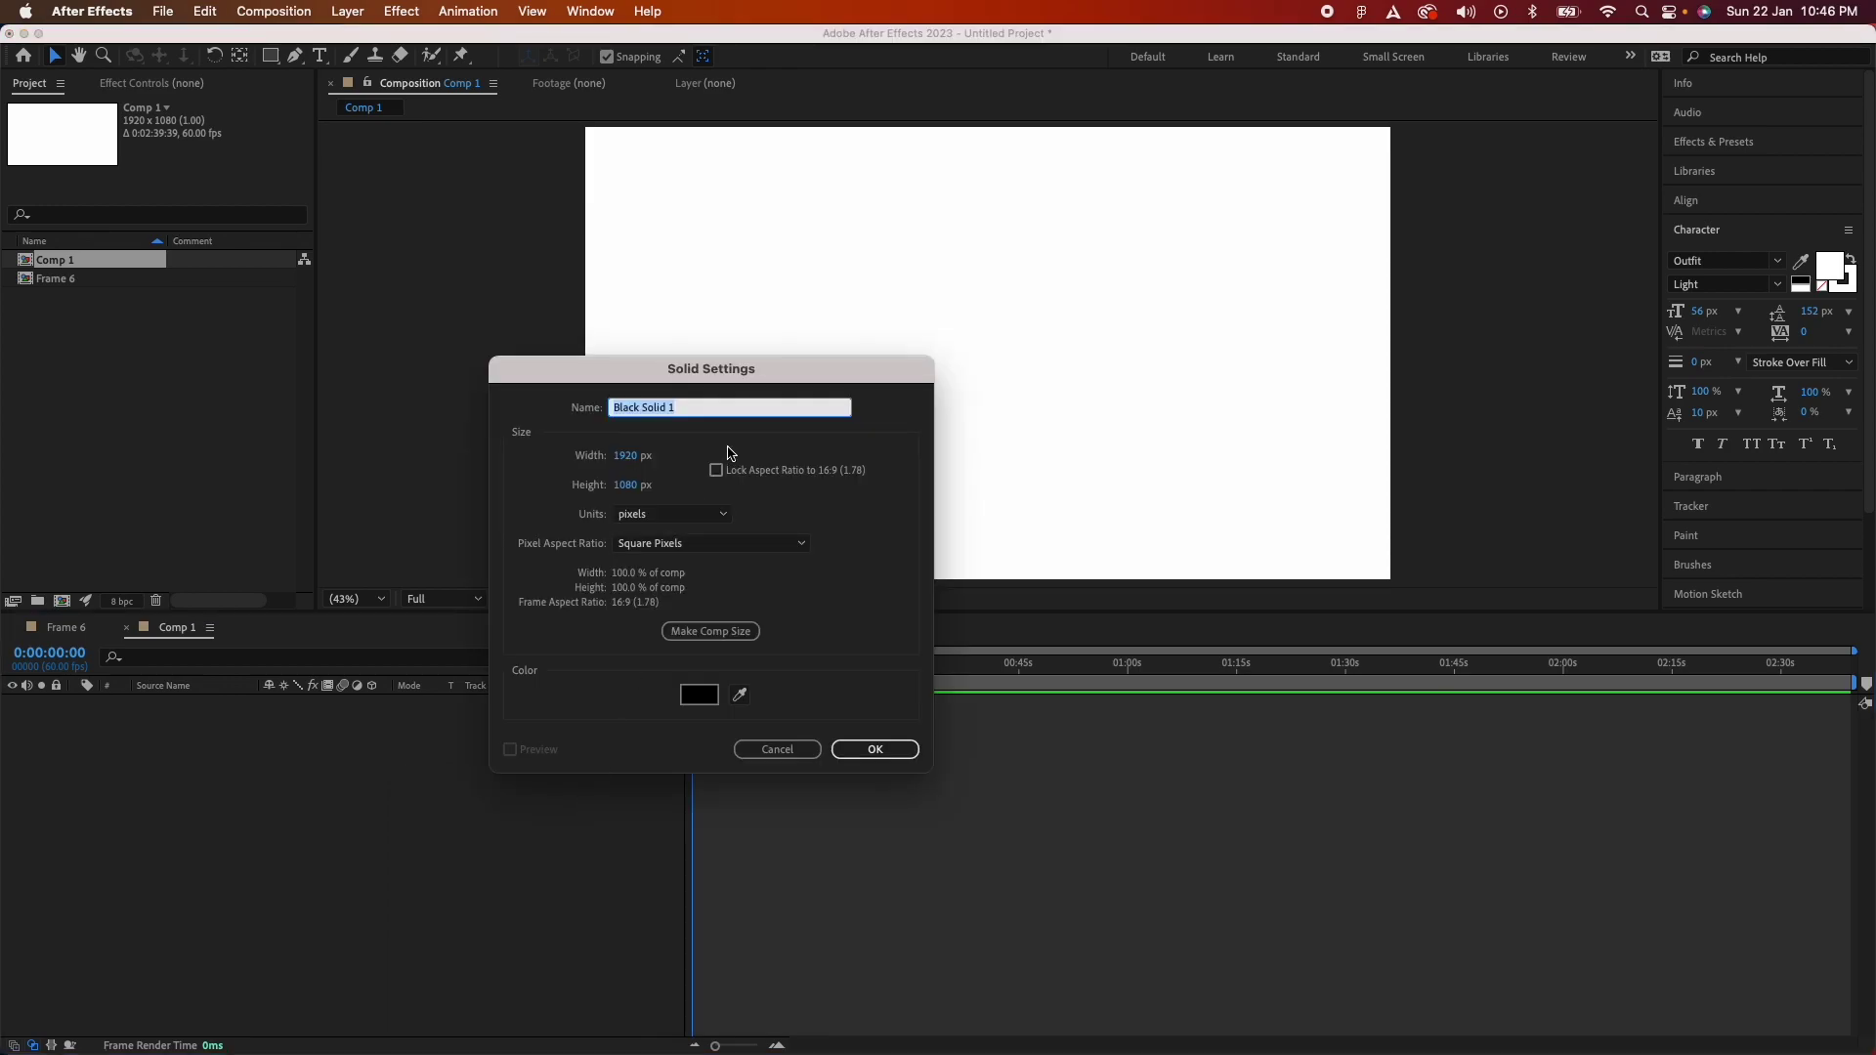
pyautogui.write('Gradient')
pyautogui.press('Return')
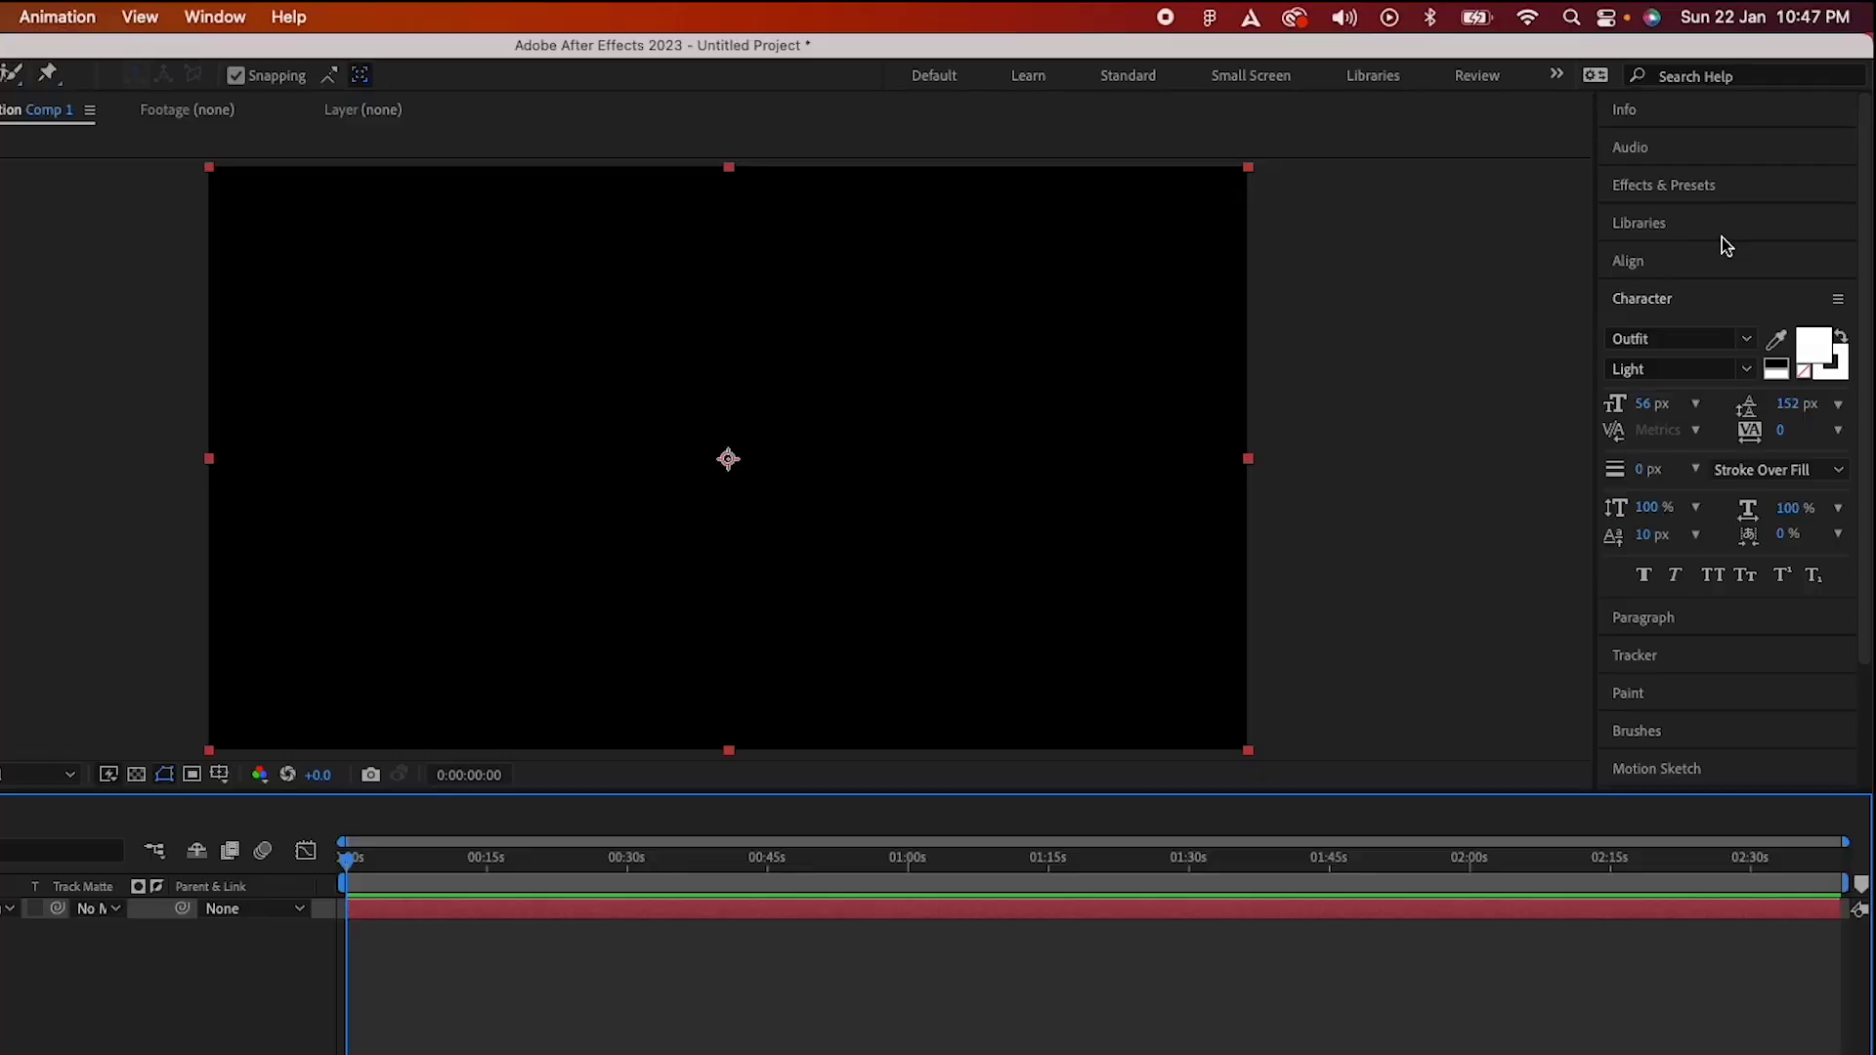
# Search Effects & Presets for 'gradie' and drop 4-Color Gradient onto the Gradient layer.
pyautogui.click(1668, 188)
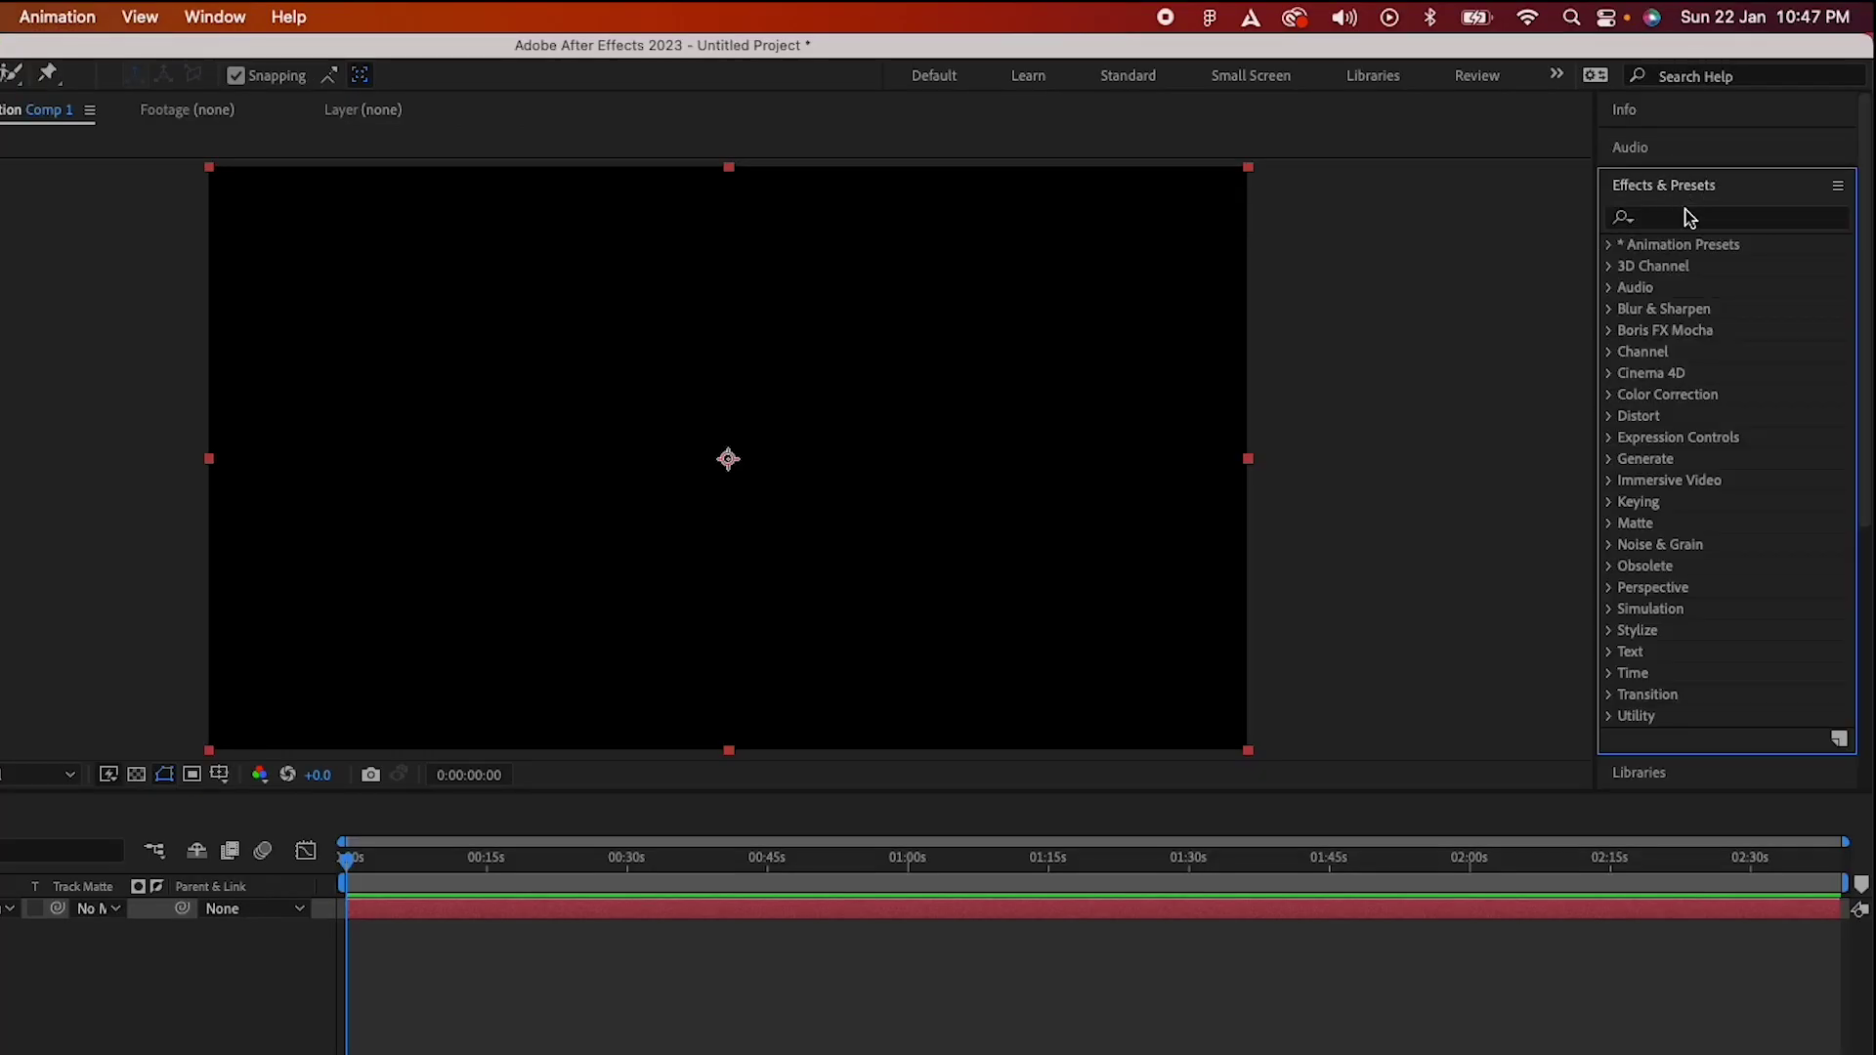
pyautogui.click(1684, 216)
pyautogui.write('grade')
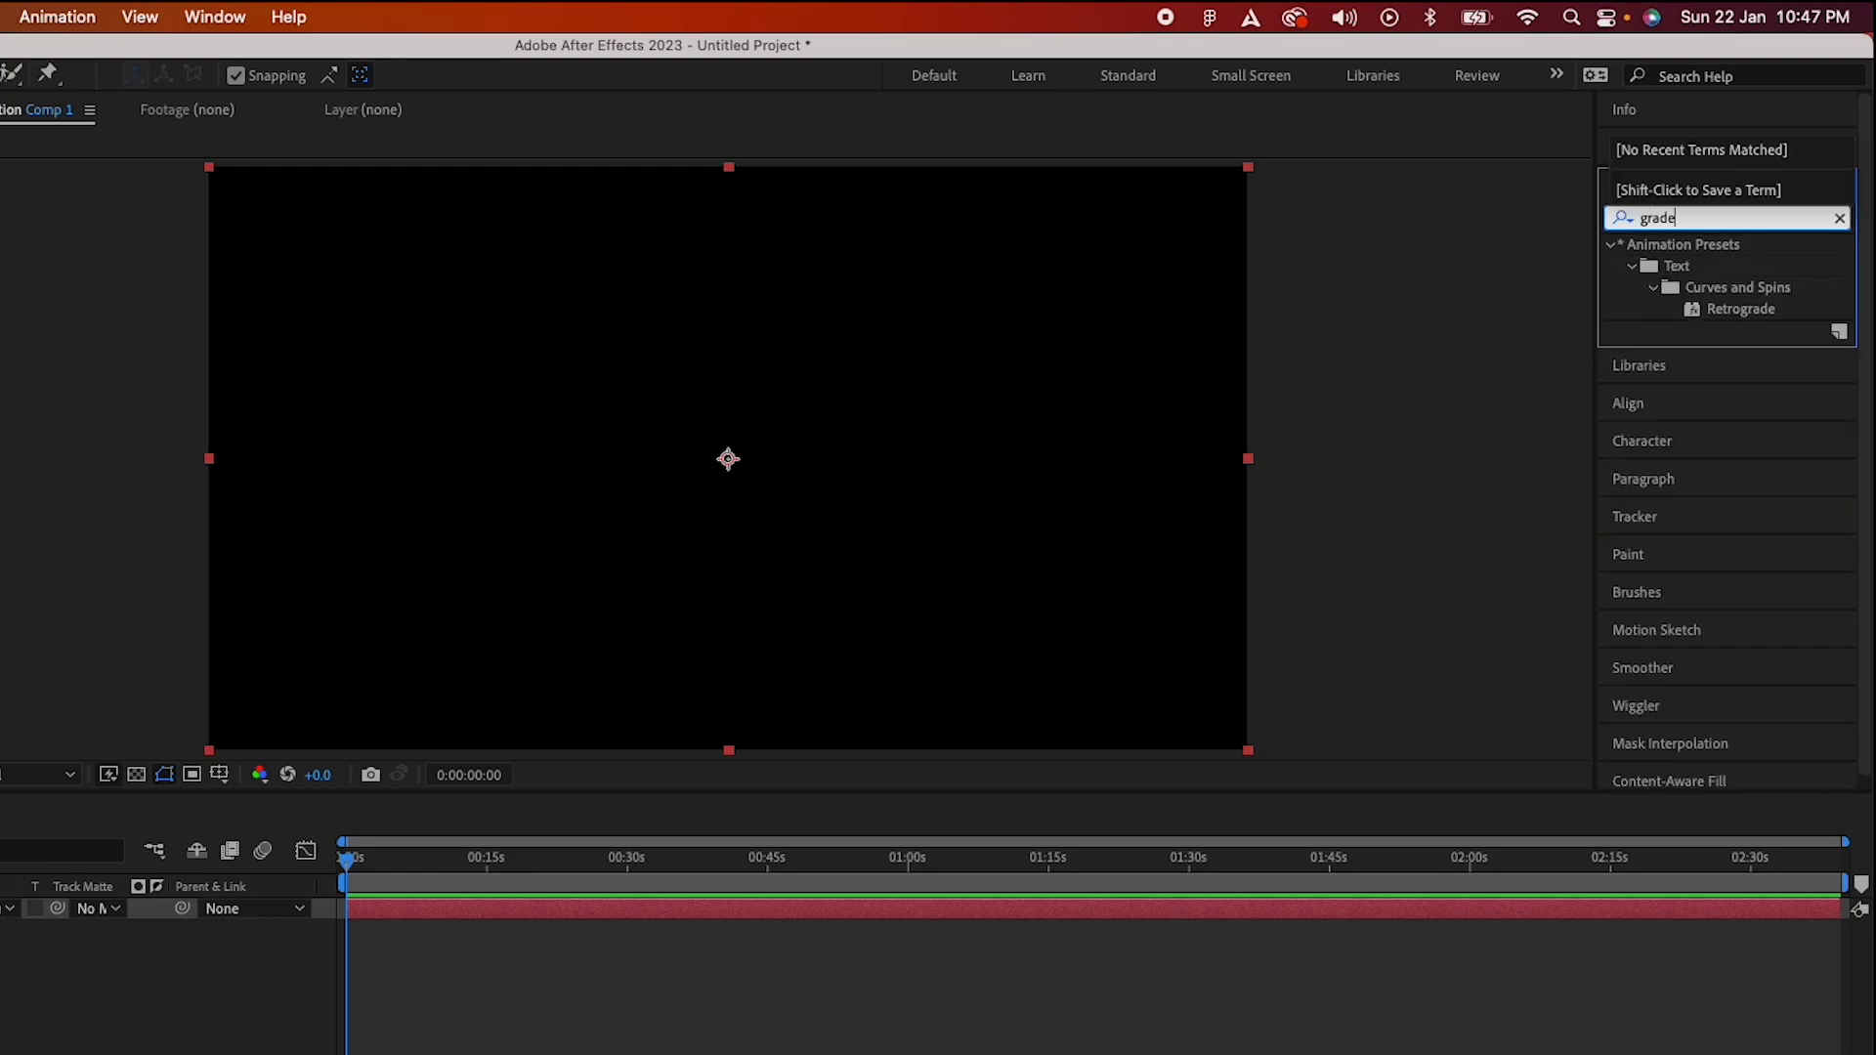
pyautogui.press('BackSpace')
pyautogui.write('ie')
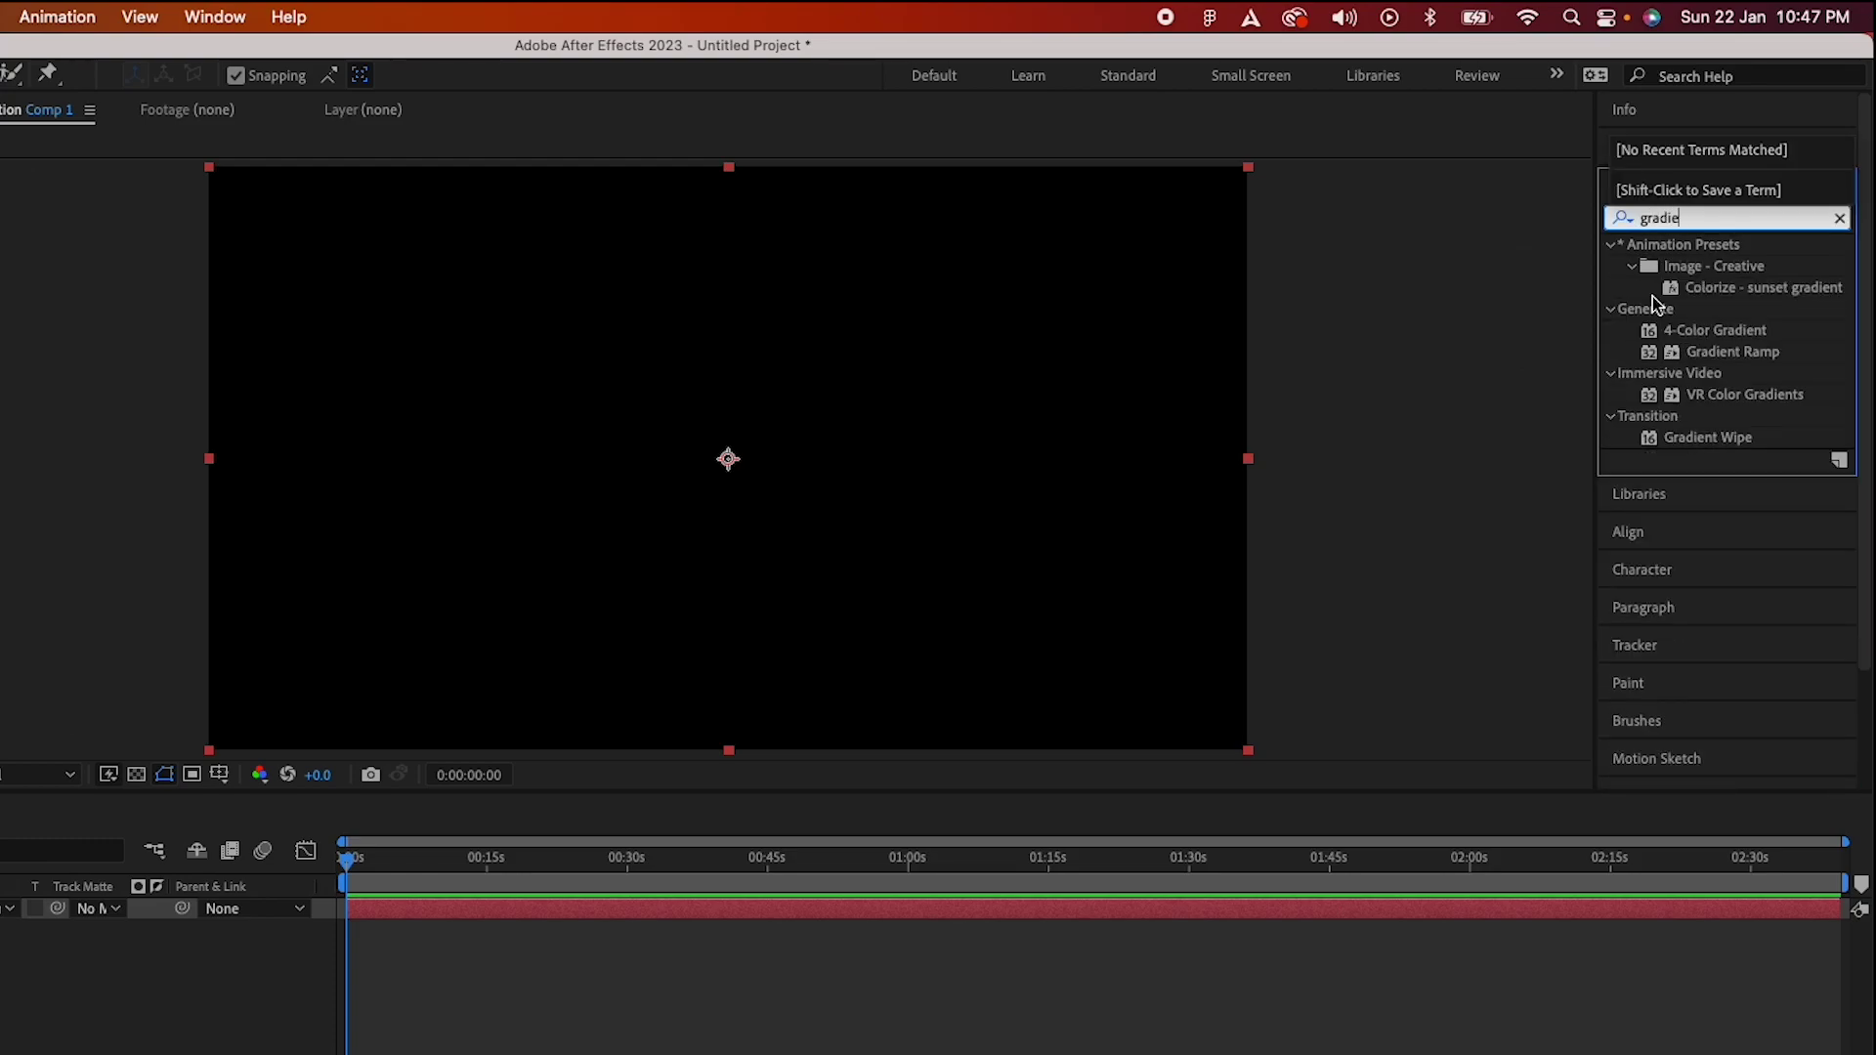
pyautogui.moveTo(1706, 334); pyautogui.dragTo(0, 897)
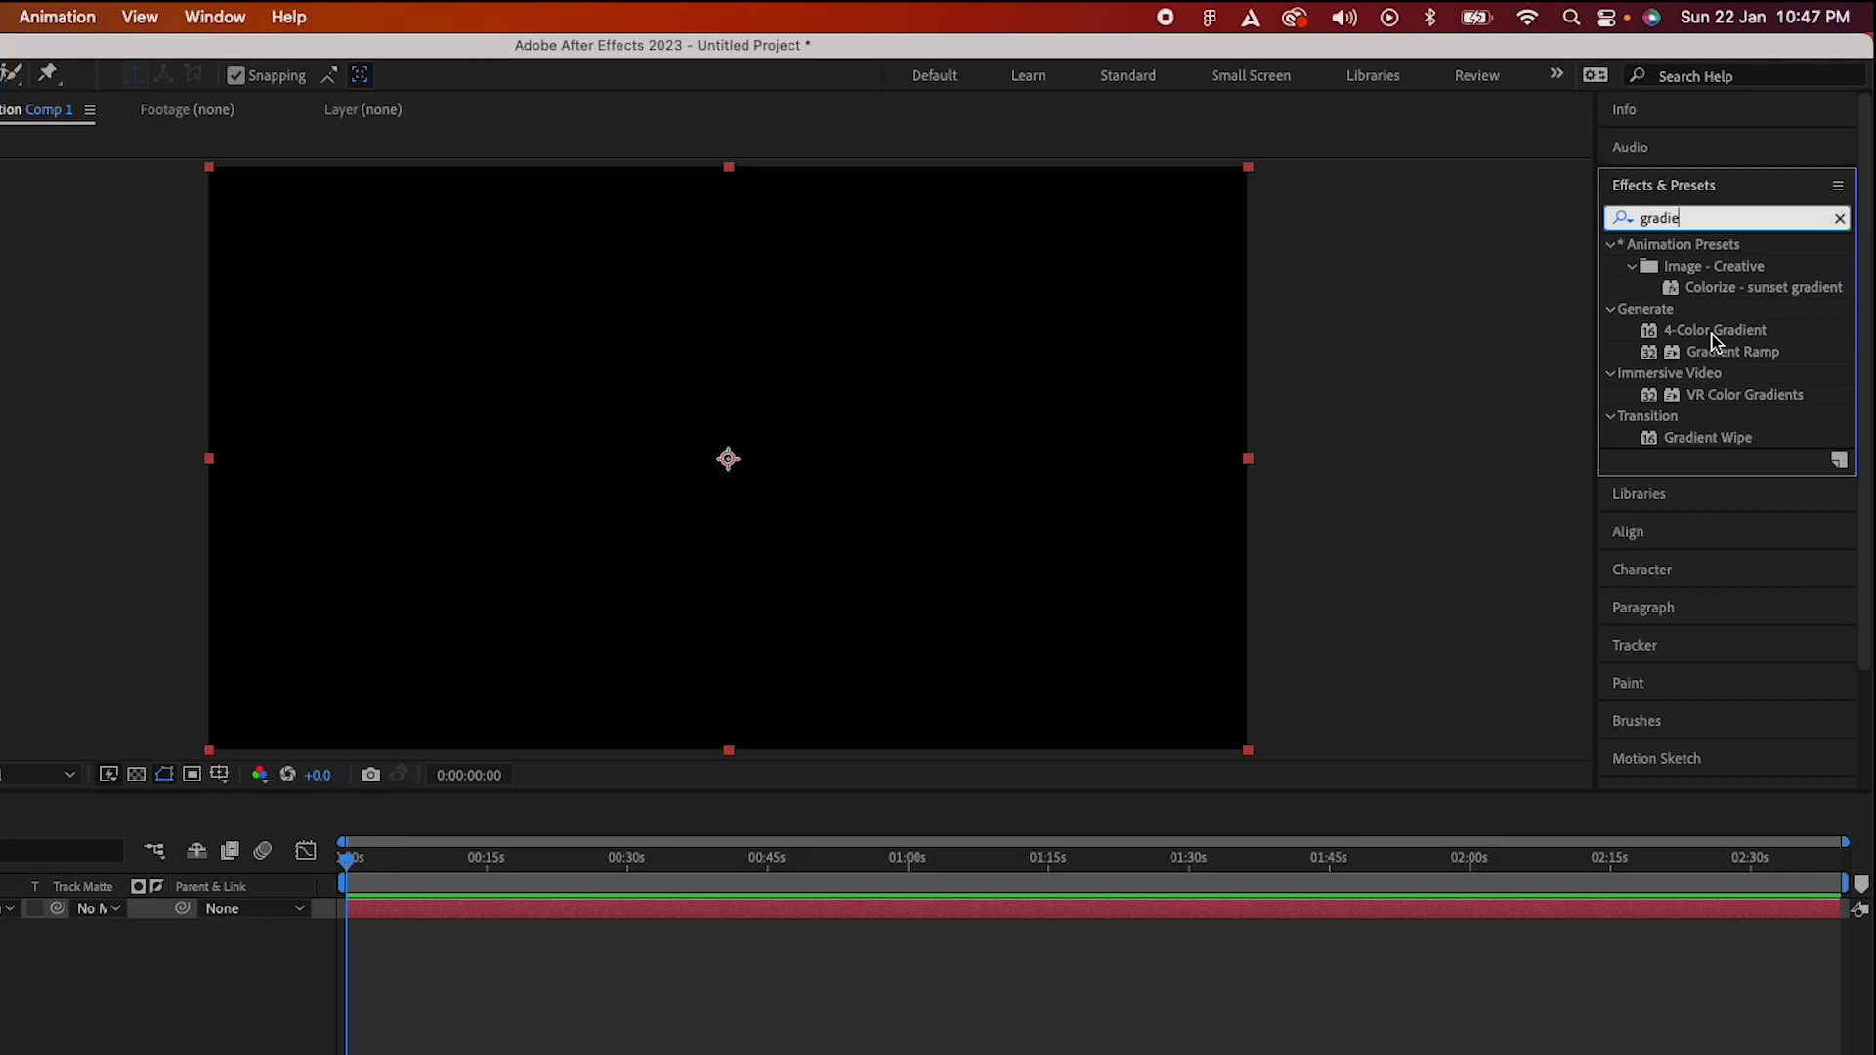
pyautogui.moveTo(250, 695); pyautogui.dragTo(219, 705)
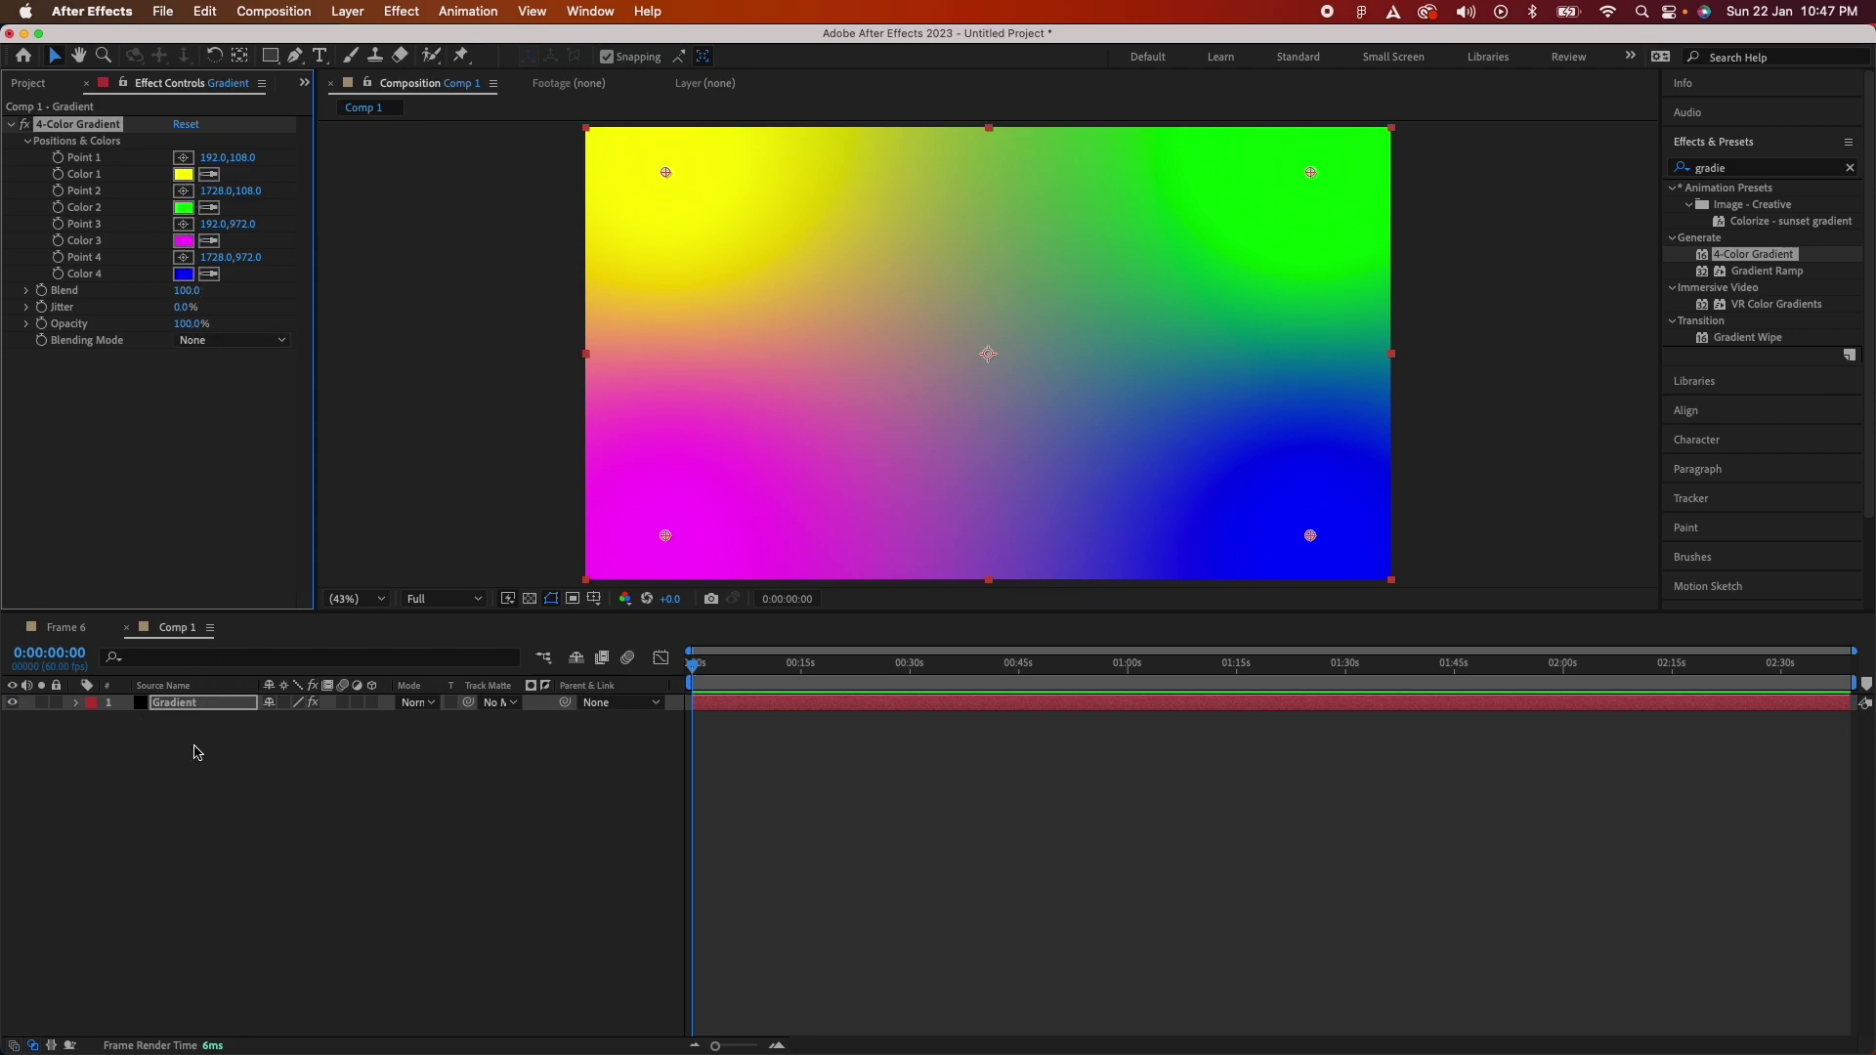
# Place the Frame 6 colour swatches into Comp 1 and show the Gradient layer's effect settings.
pyautogui.click(49, 83)
pyautogui.click(60, 281)
pyautogui.moveTo(60, 282); pyautogui.dragTo(918, 359)
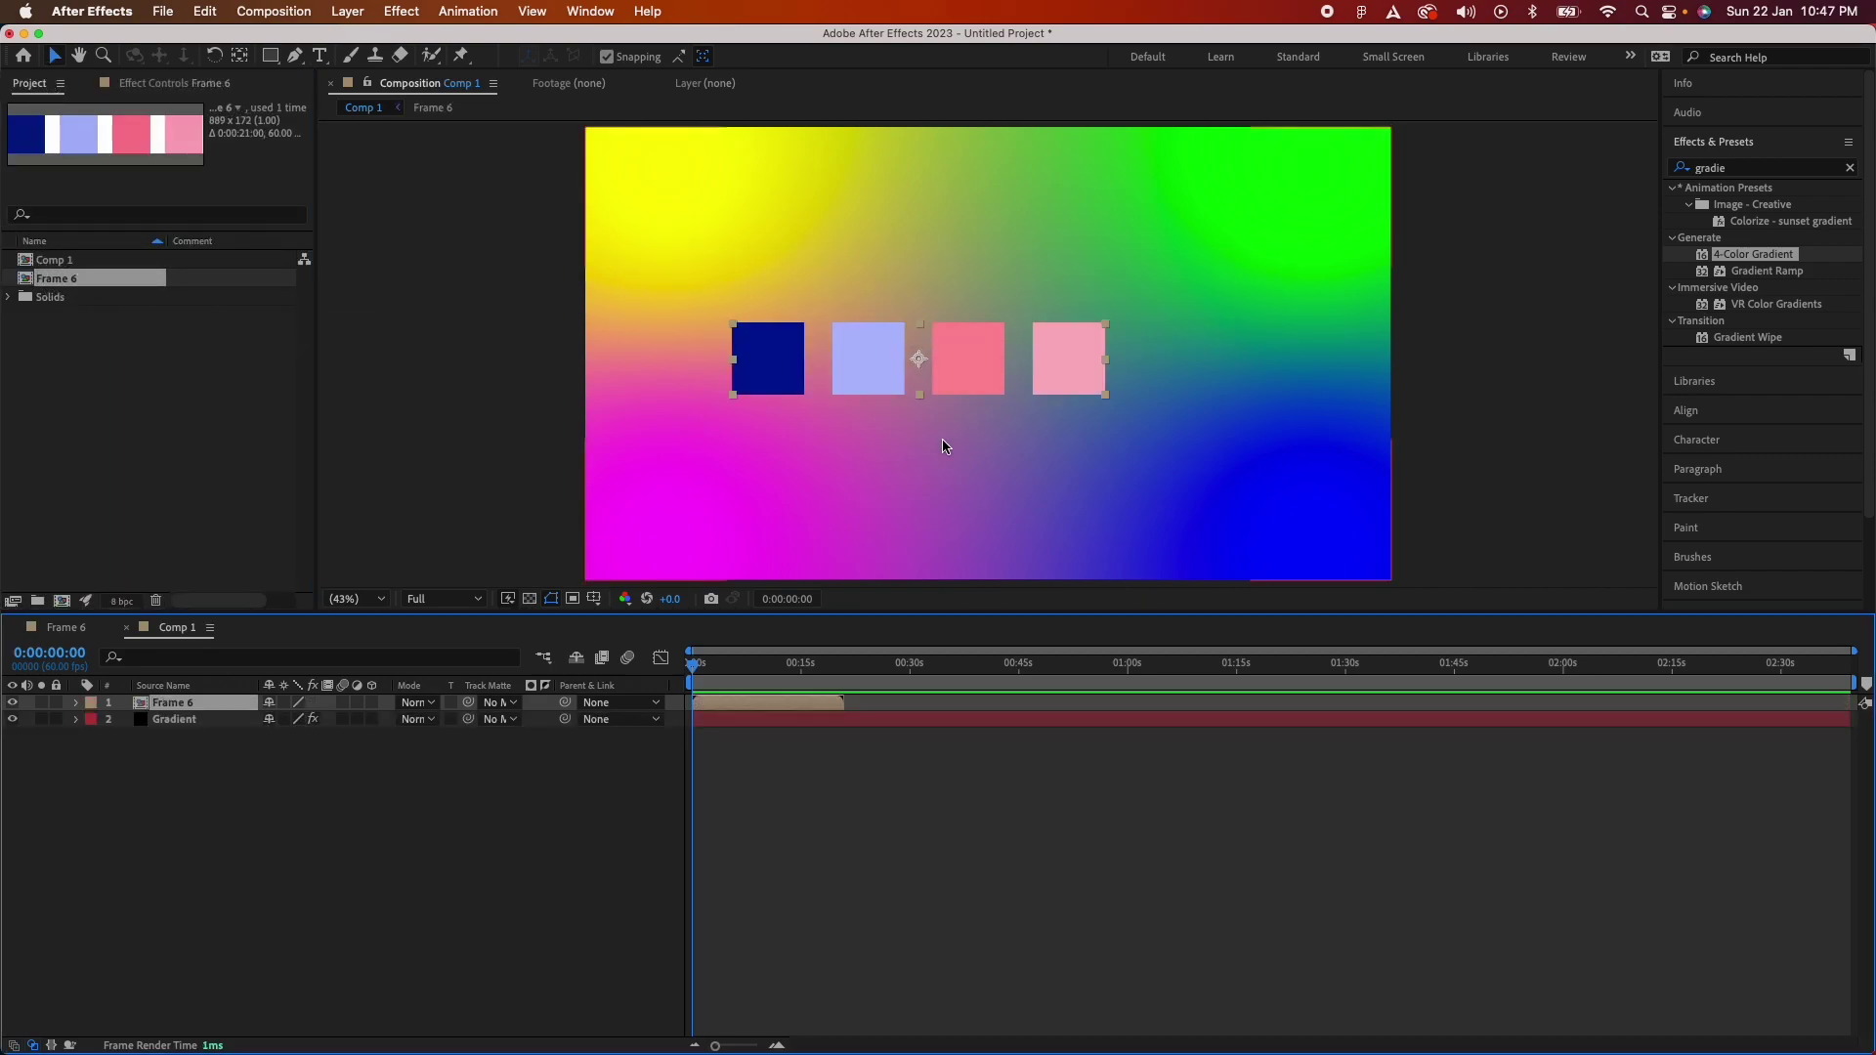
pyautogui.click(177, 723)
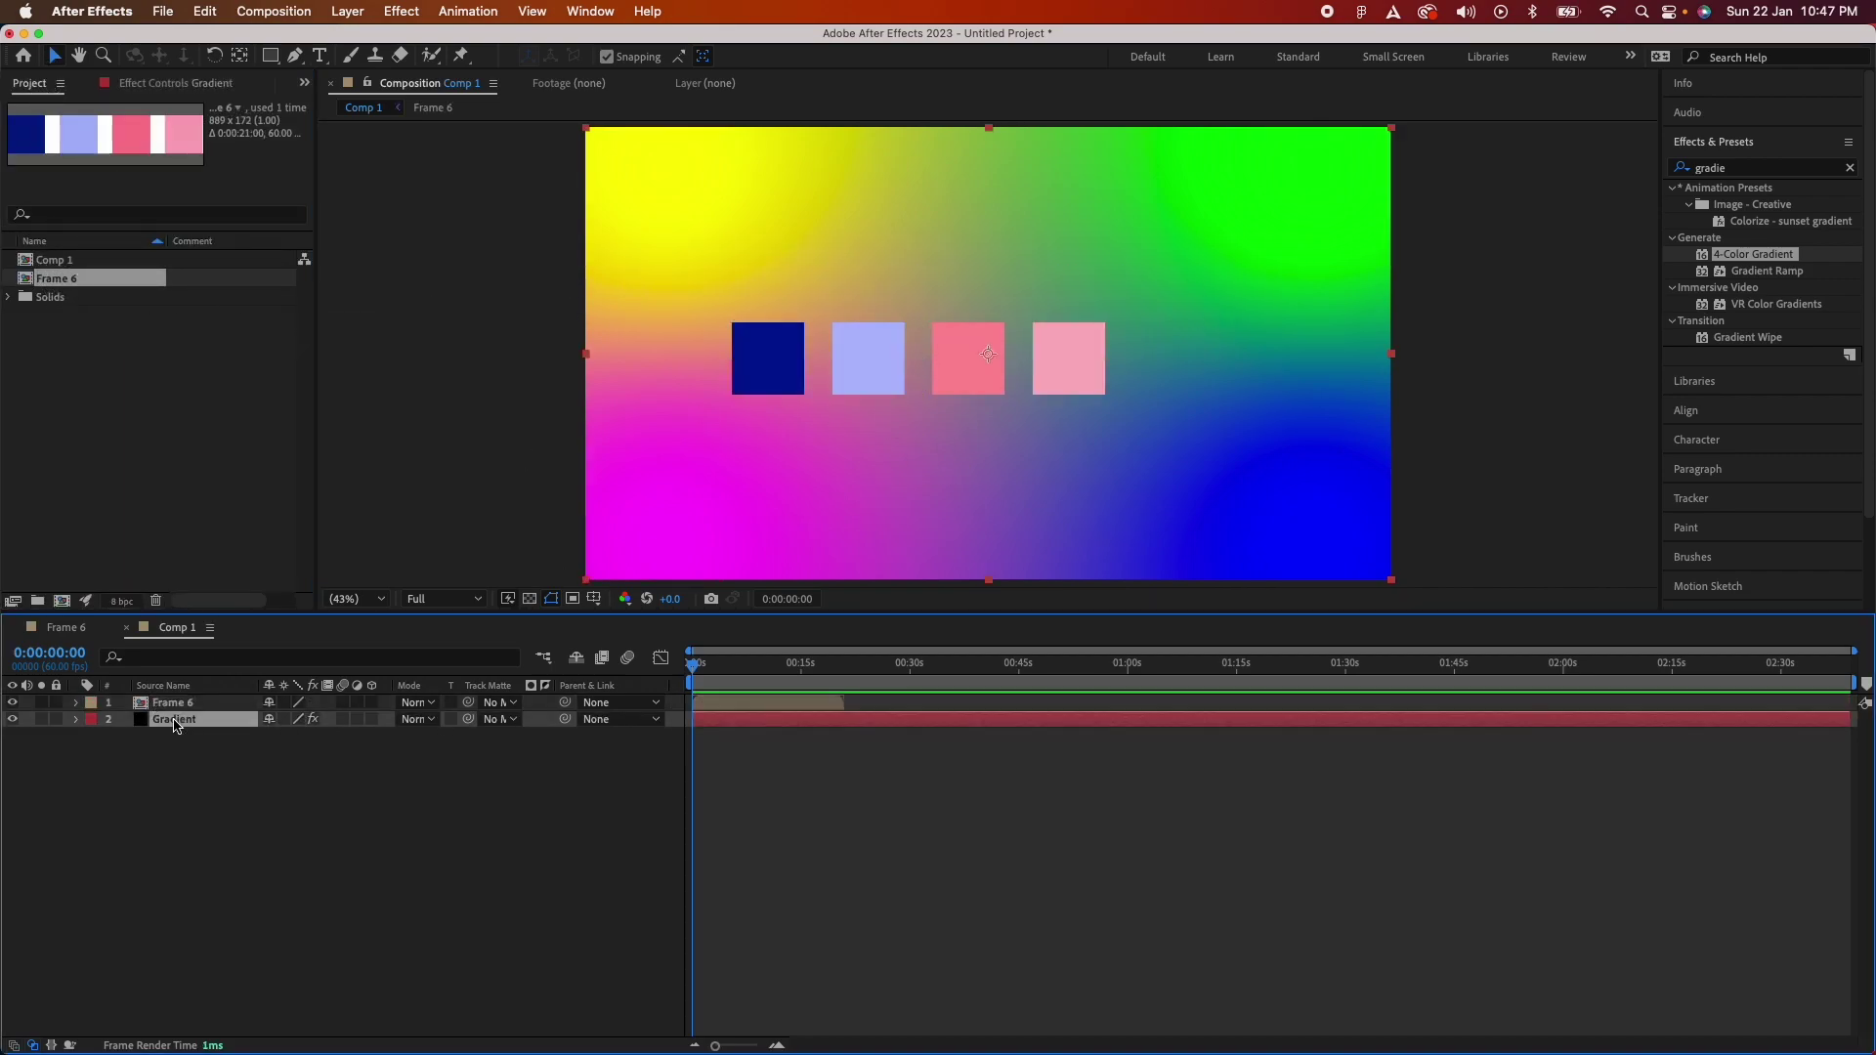
pyautogui.click(143, 84)
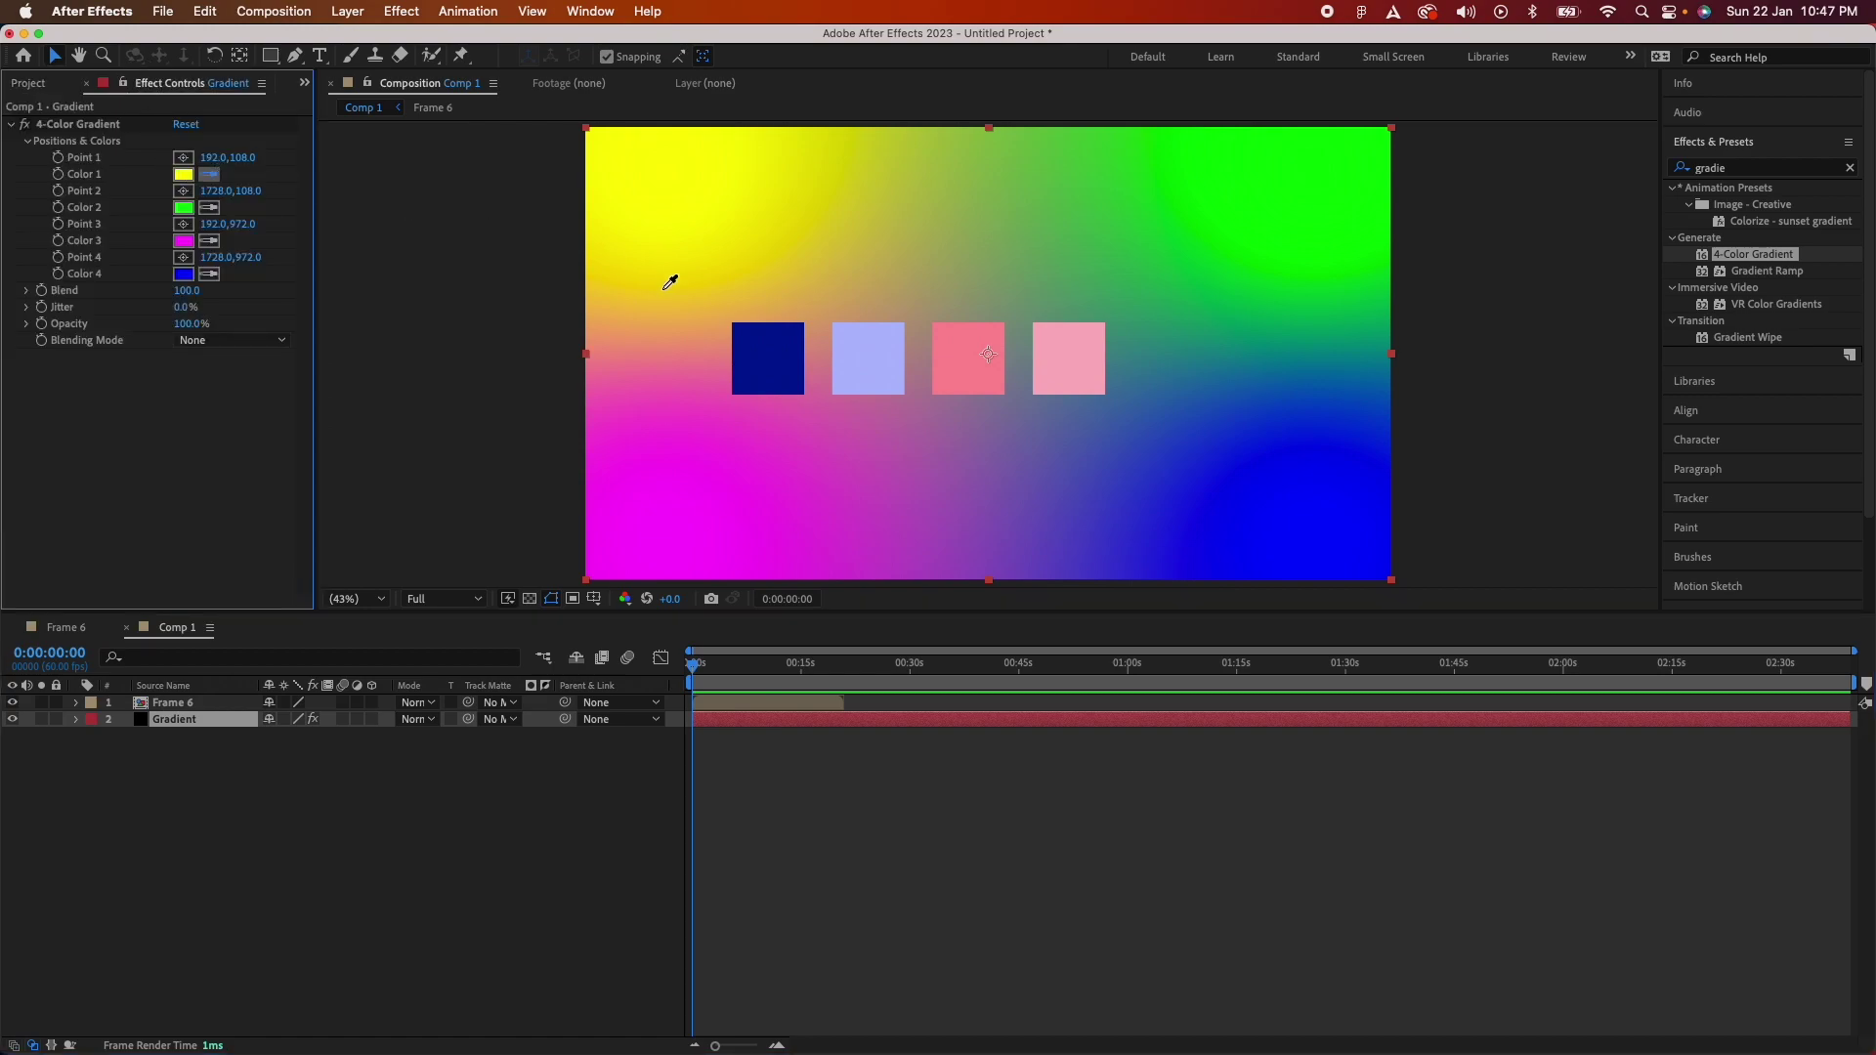
# Sample swatches: Color 1 dark blue, Color 2 lavender, Color 3 pink, Color 4 dark blue.
pyautogui.click(774, 359)
pyautogui.click(208, 207)
pyautogui.click(891, 372)
pyautogui.click(213, 241)
pyautogui.click(954, 371)
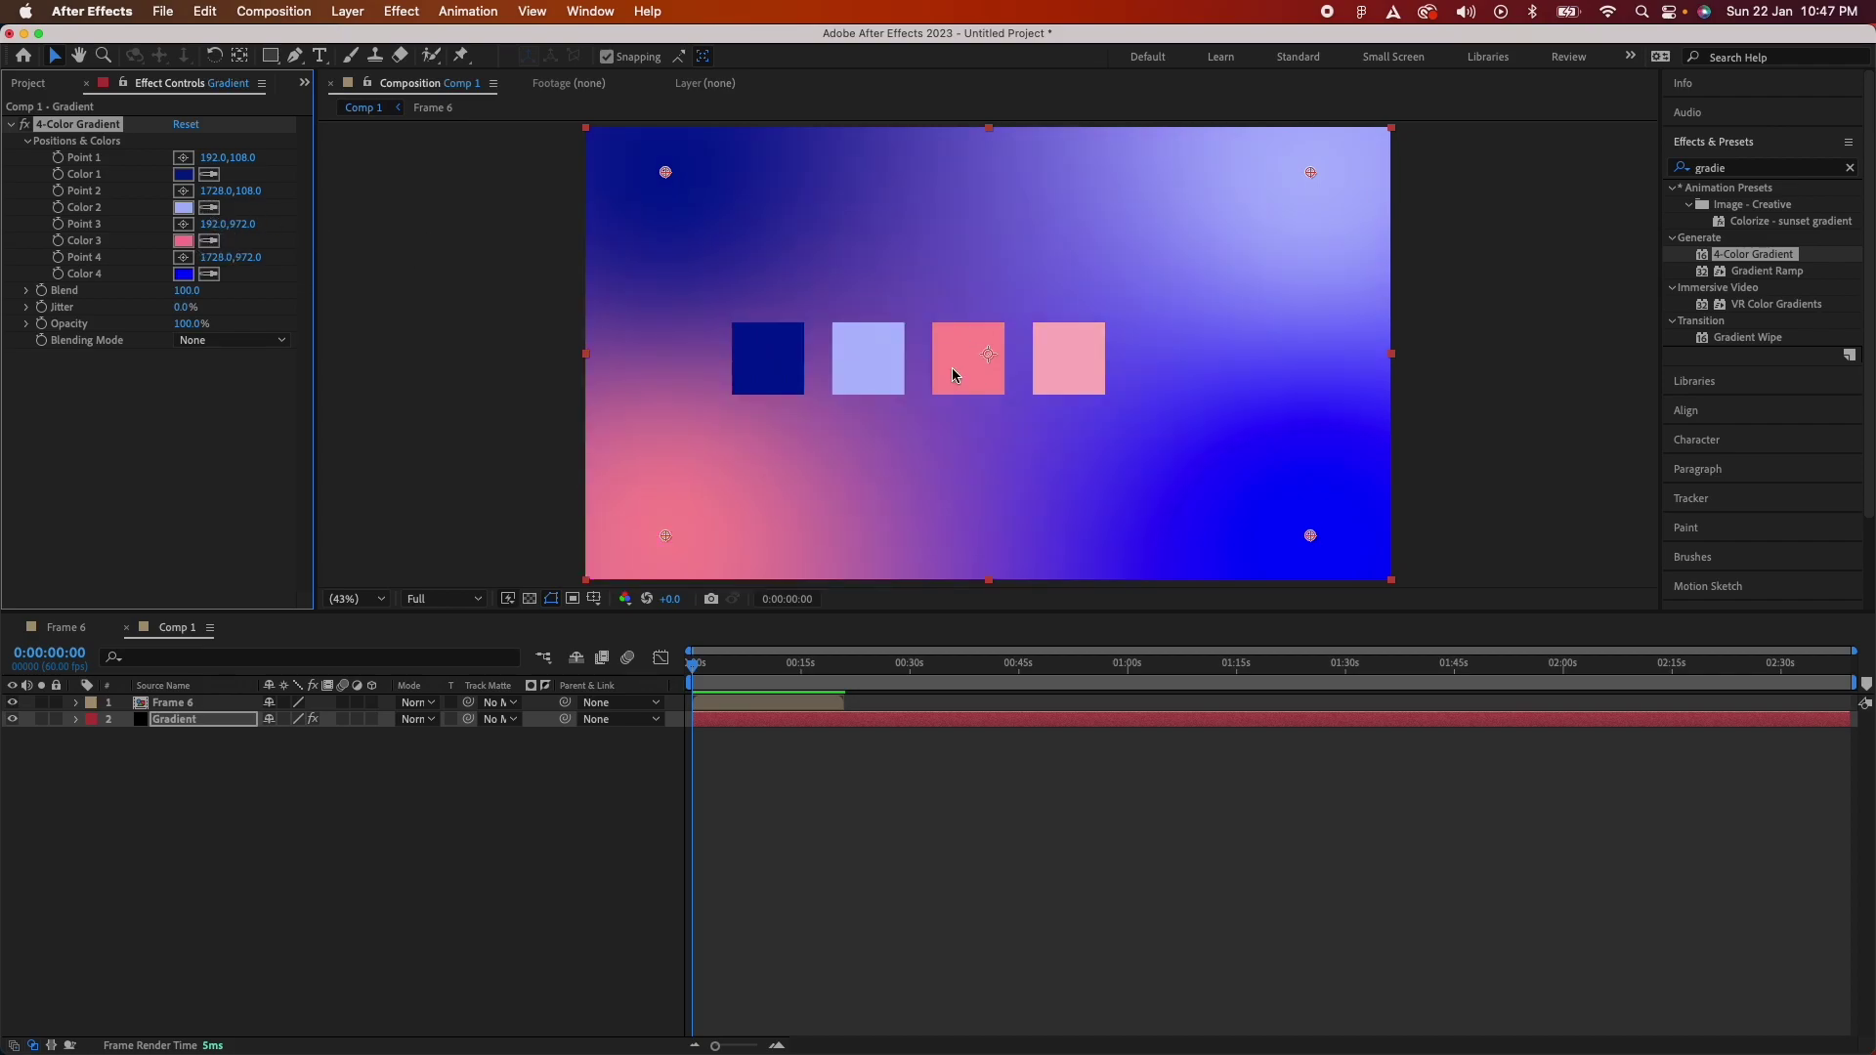
pyautogui.click(209, 278)
pyautogui.click(1071, 360)
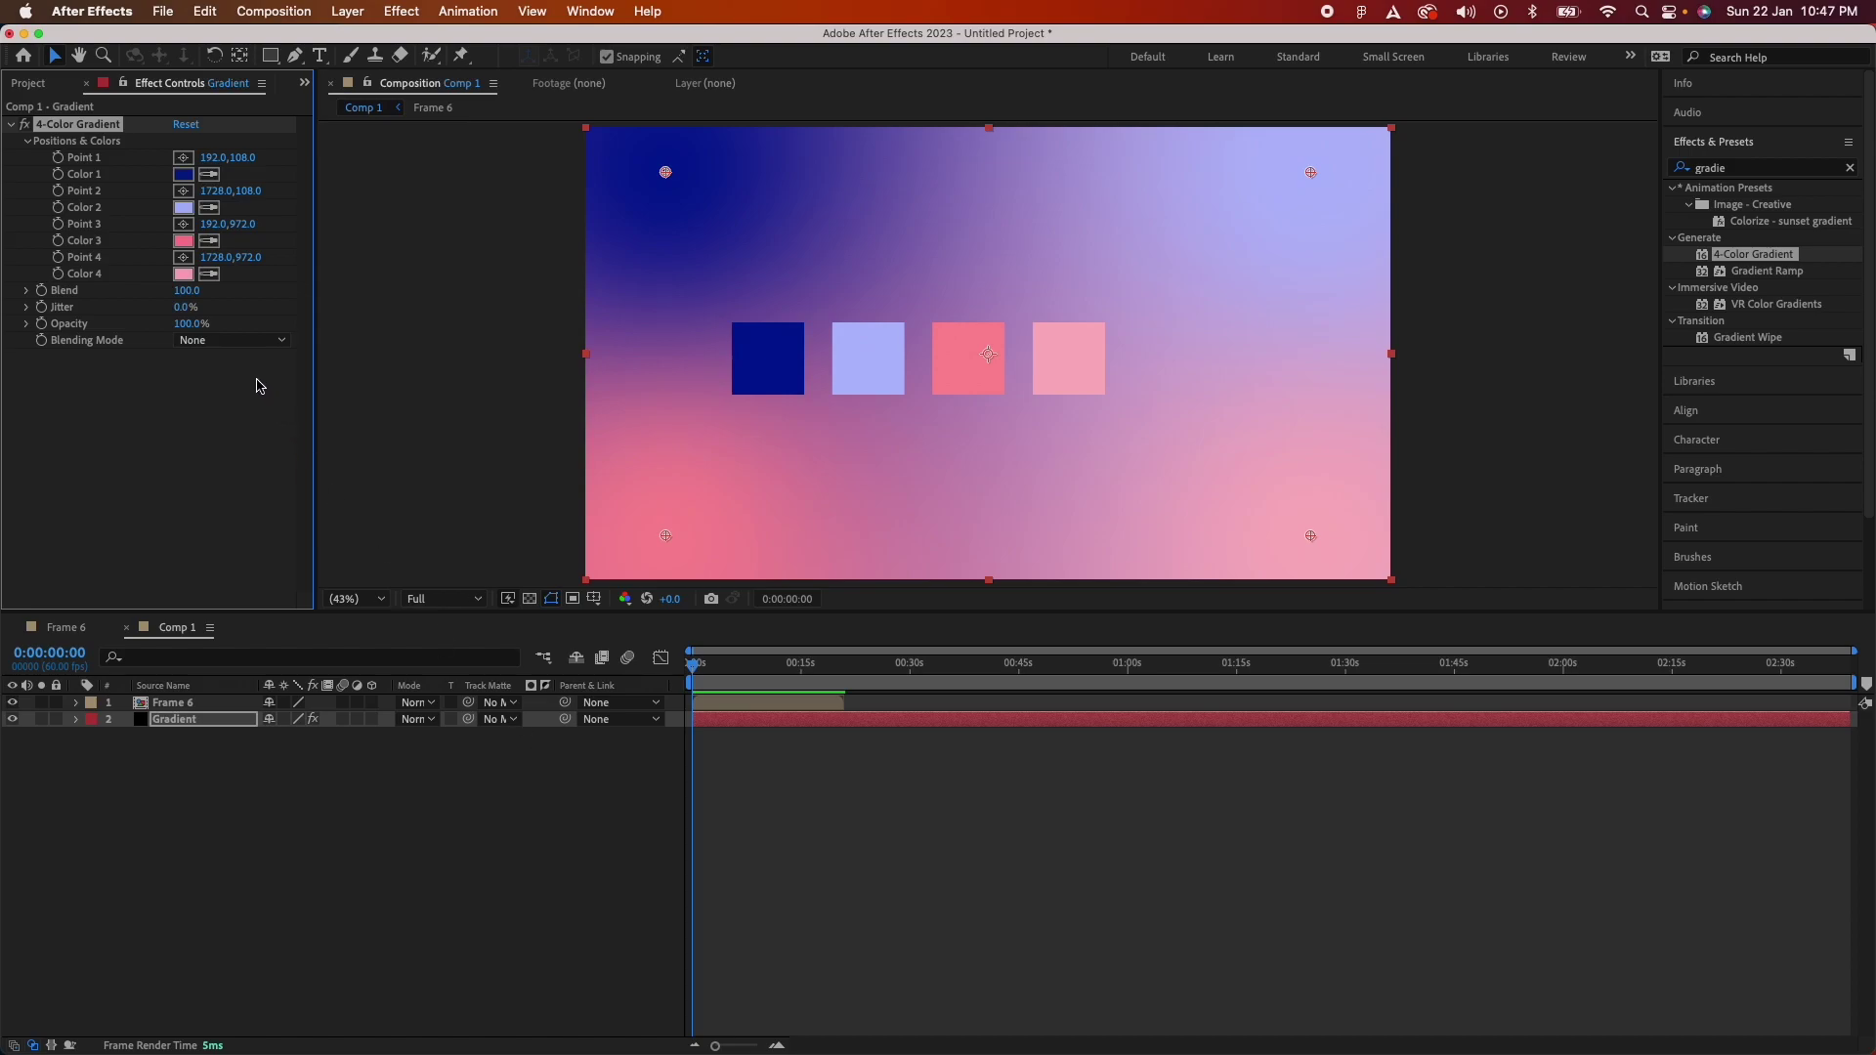
pyautogui.click(209, 274)
pyautogui.click(784, 377)
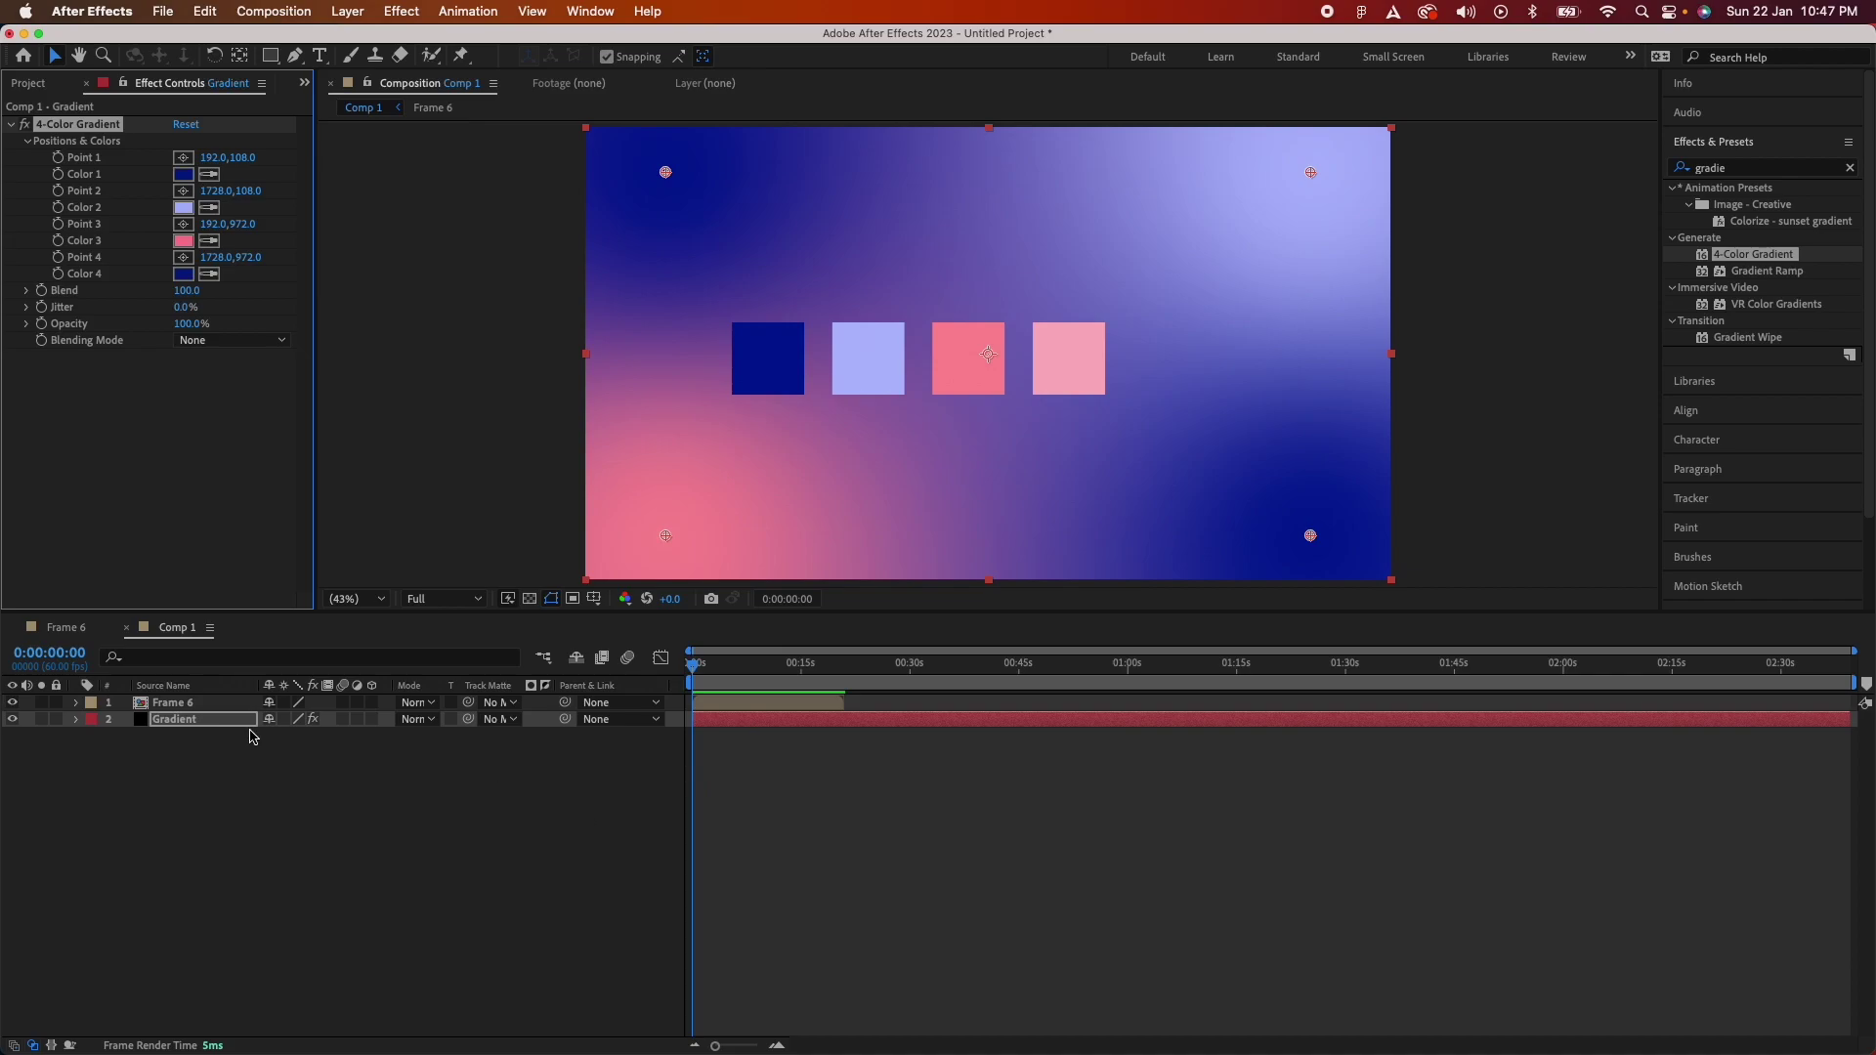
# Hide the Frame 6 swatch layer and deselect it.
pyautogui.click(232, 704)
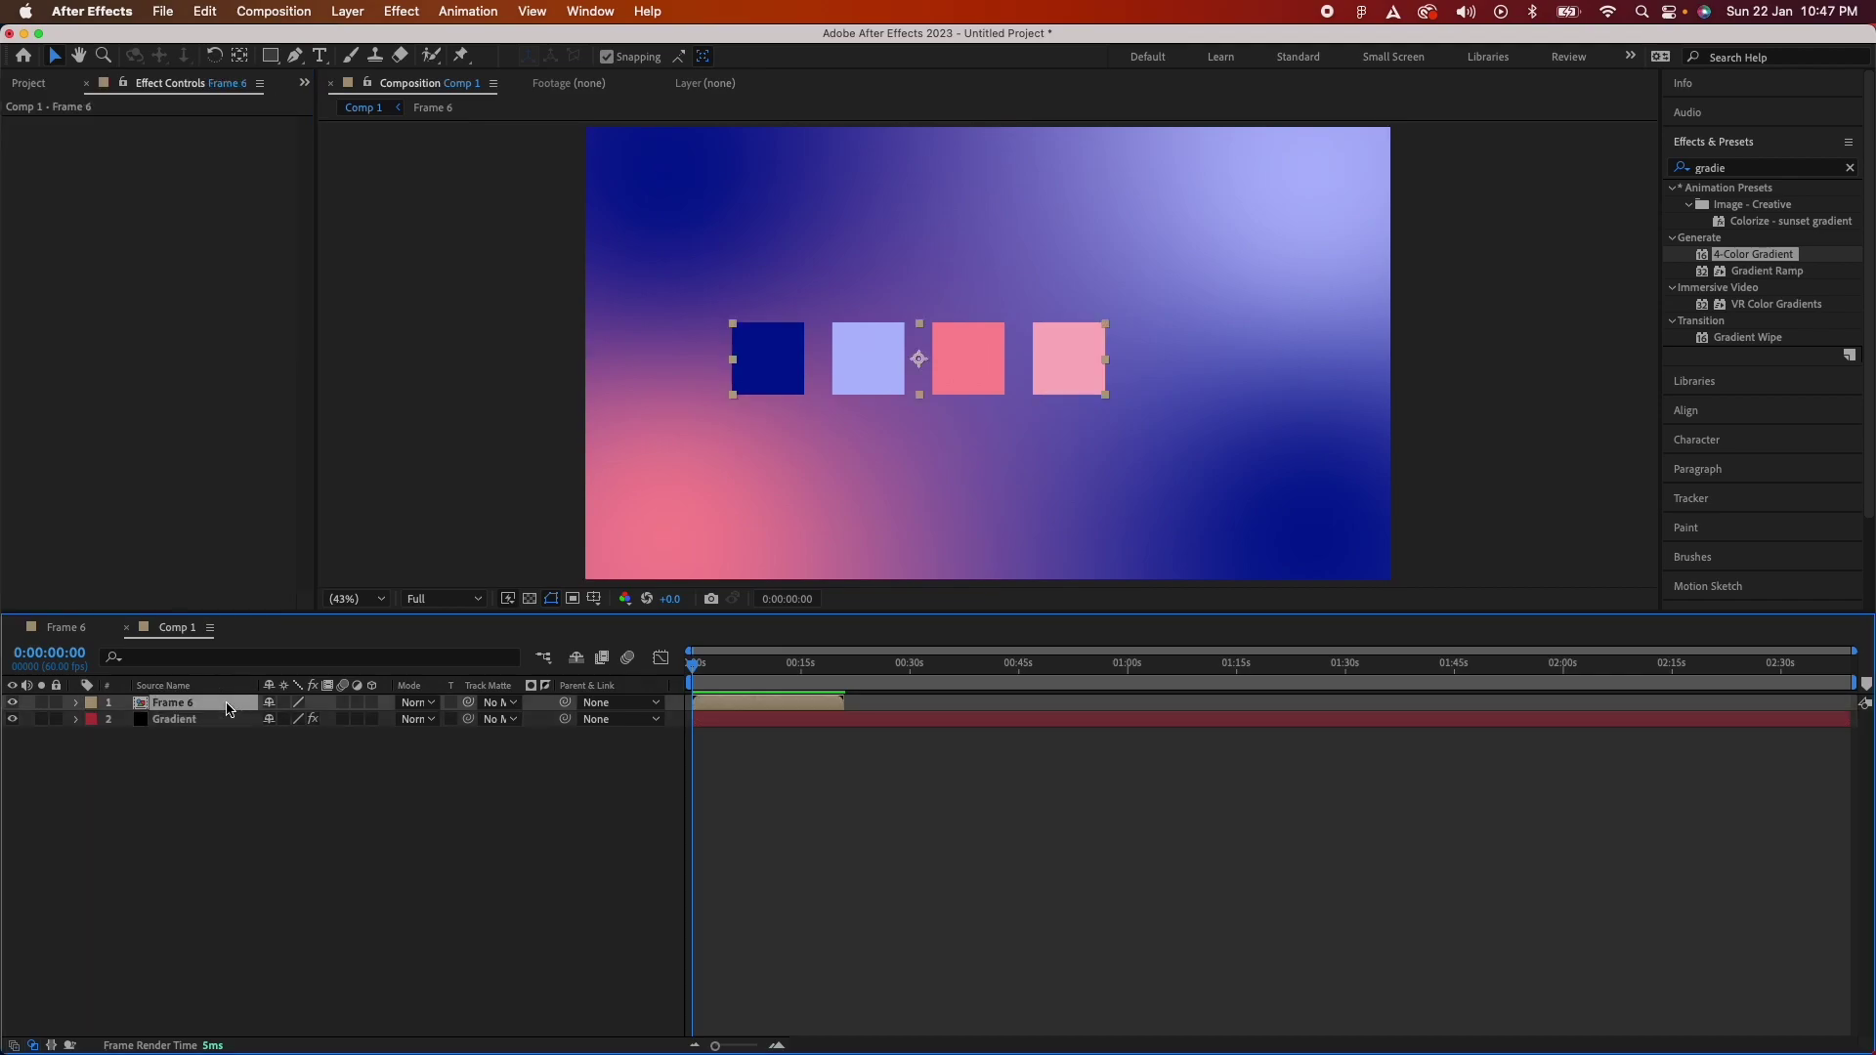
pyautogui.click(13, 703)
pyautogui.click(256, 799)
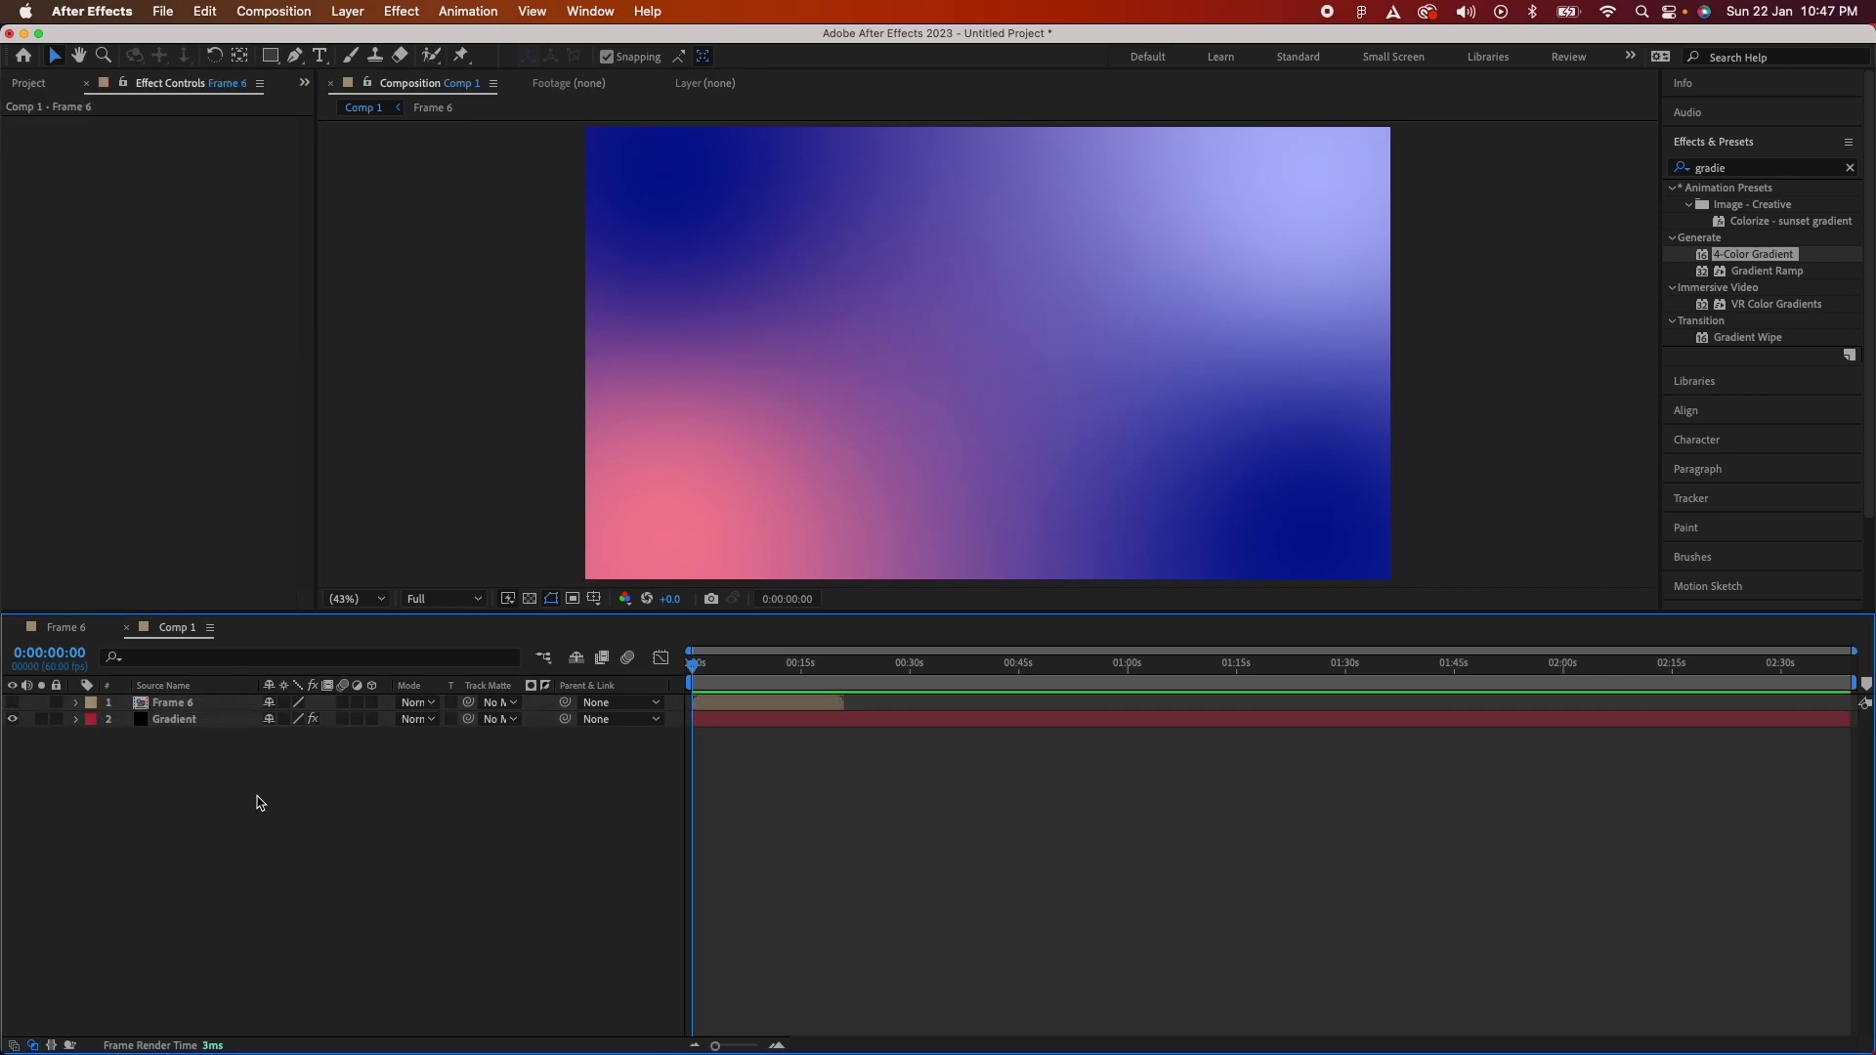
# Keyframe gradient Points 1–4 at 0:00:00:00, then move the current time to 0:00:00:20.
pyautogui.press('super+Down')
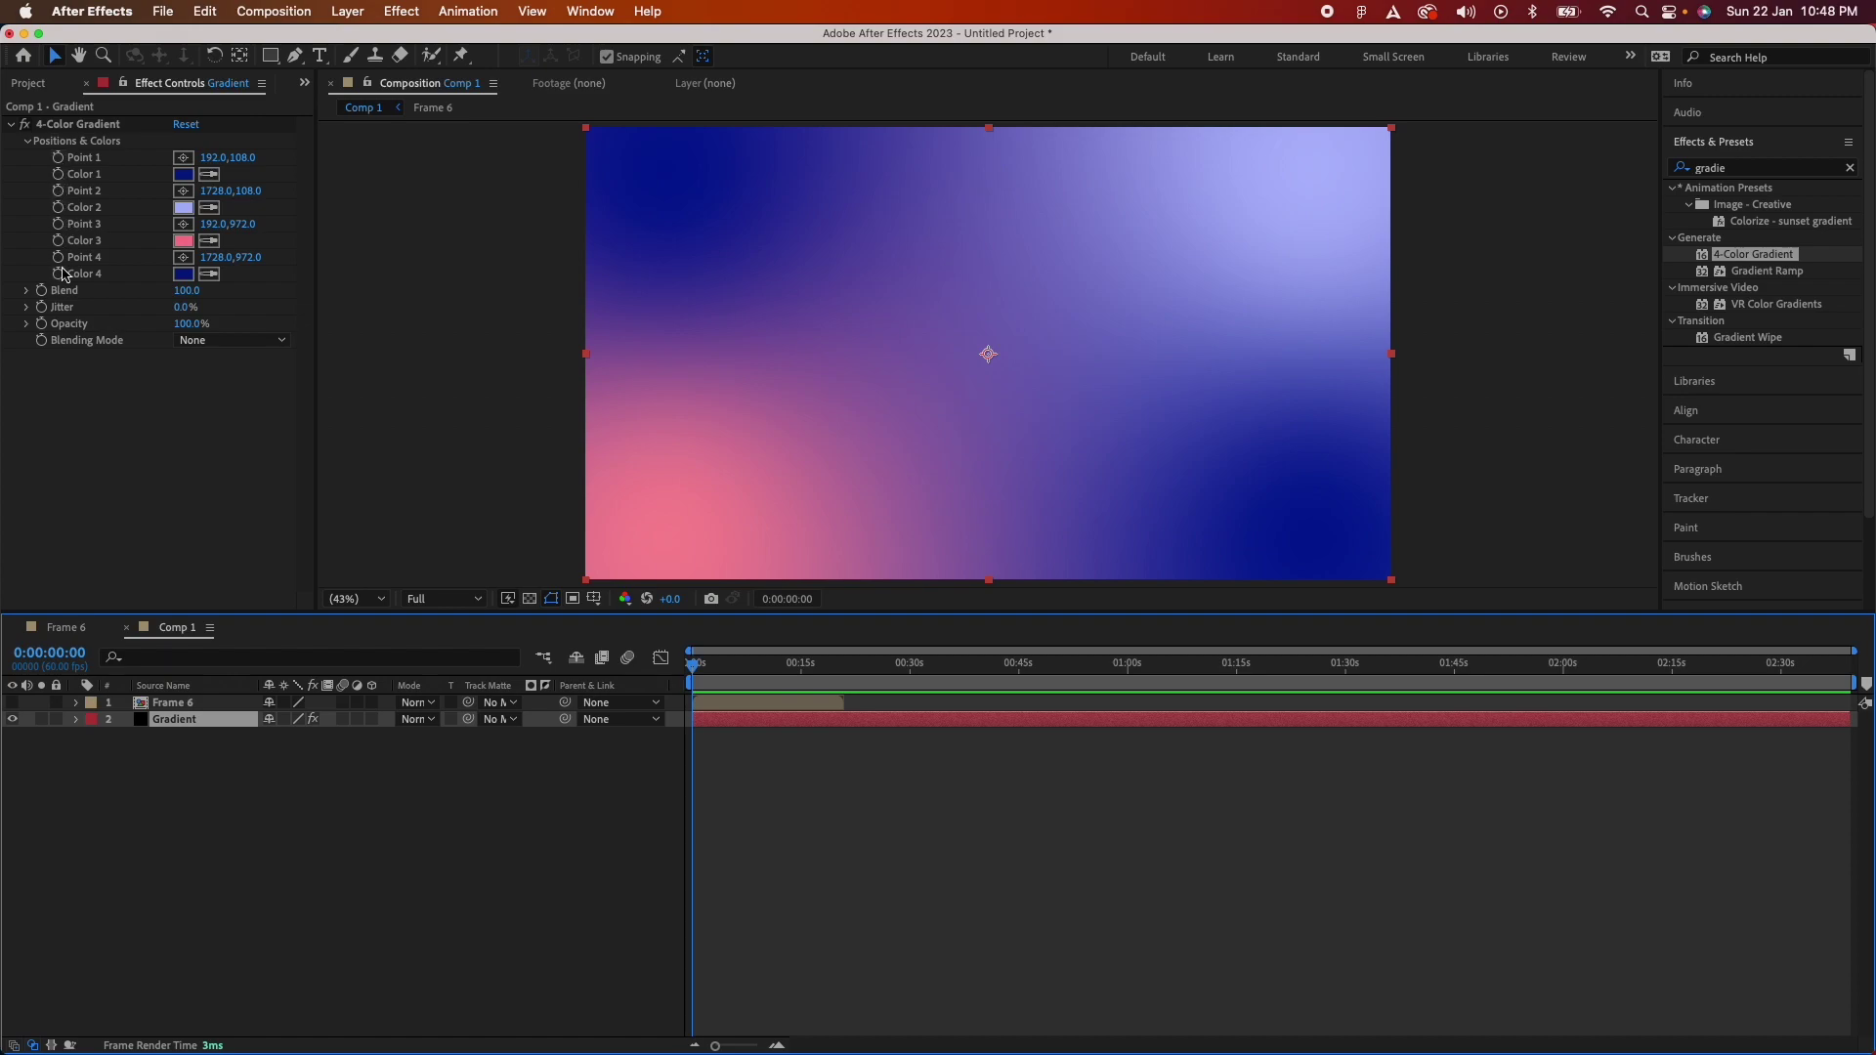
pyautogui.click(65, 158)
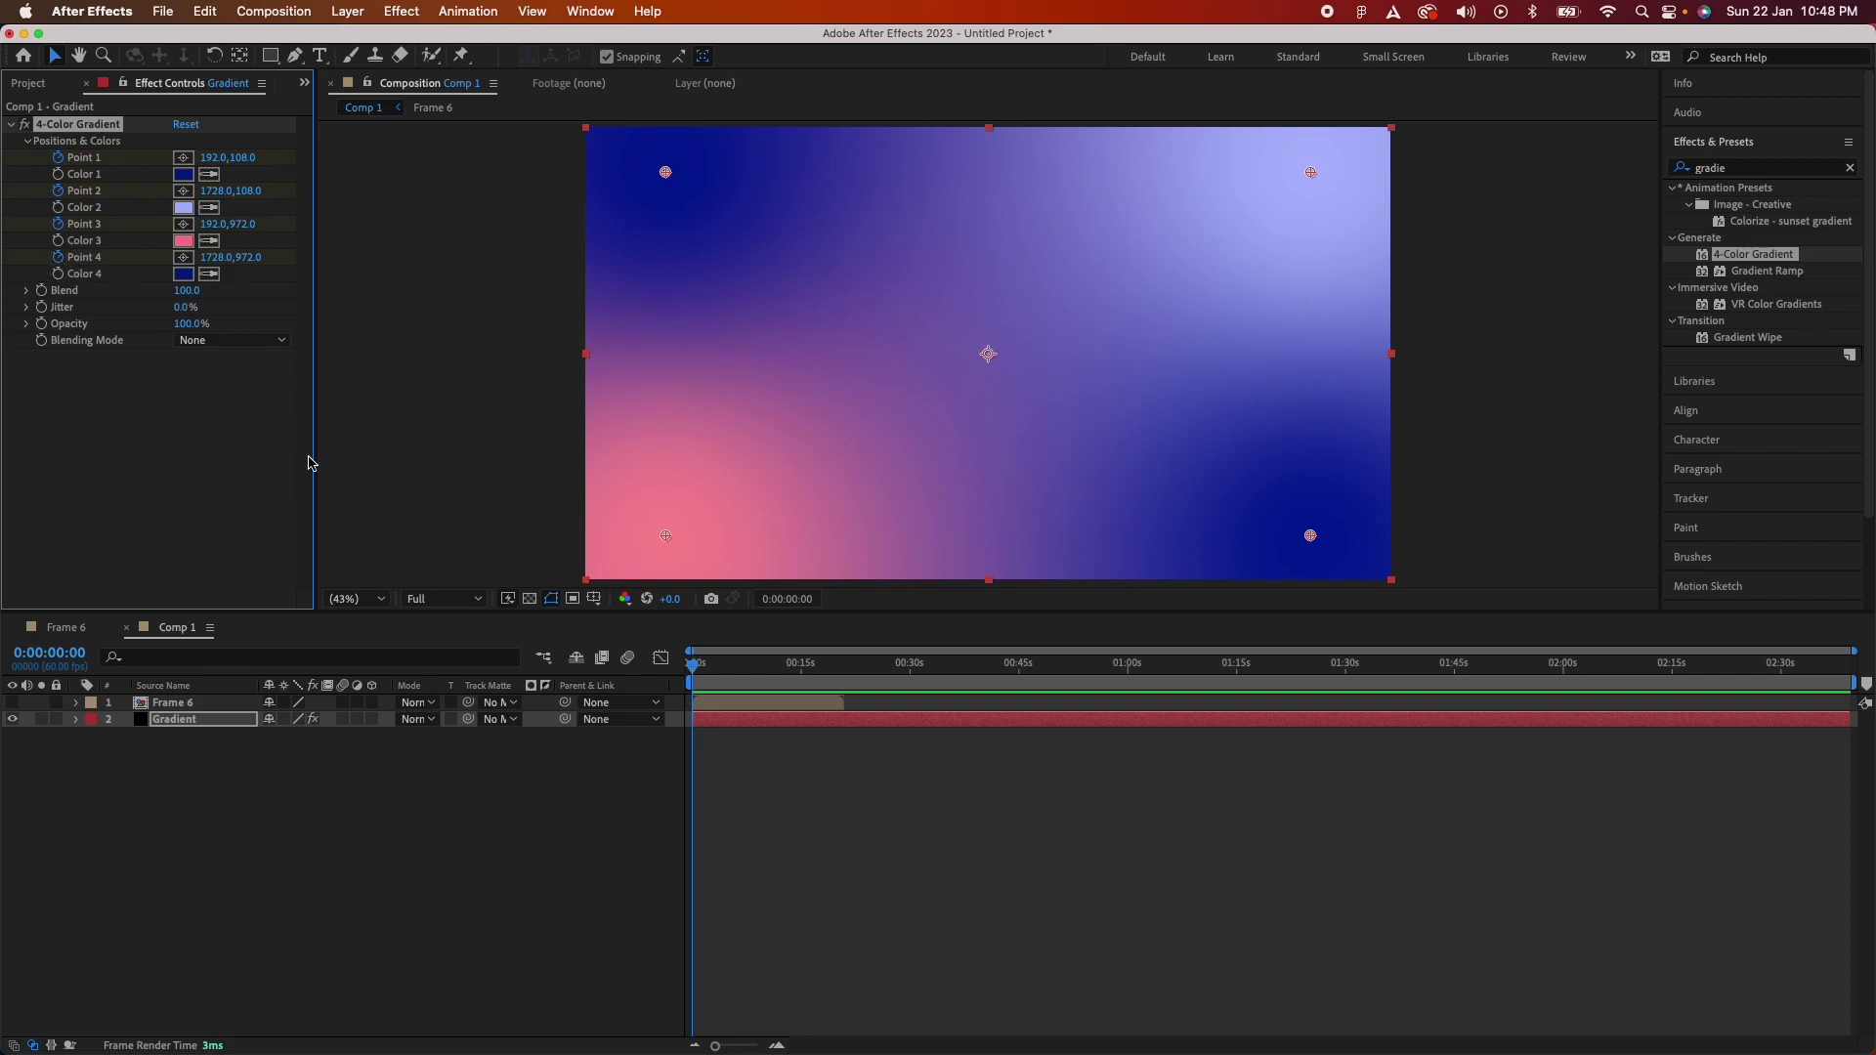
pyautogui.click(185, 723)
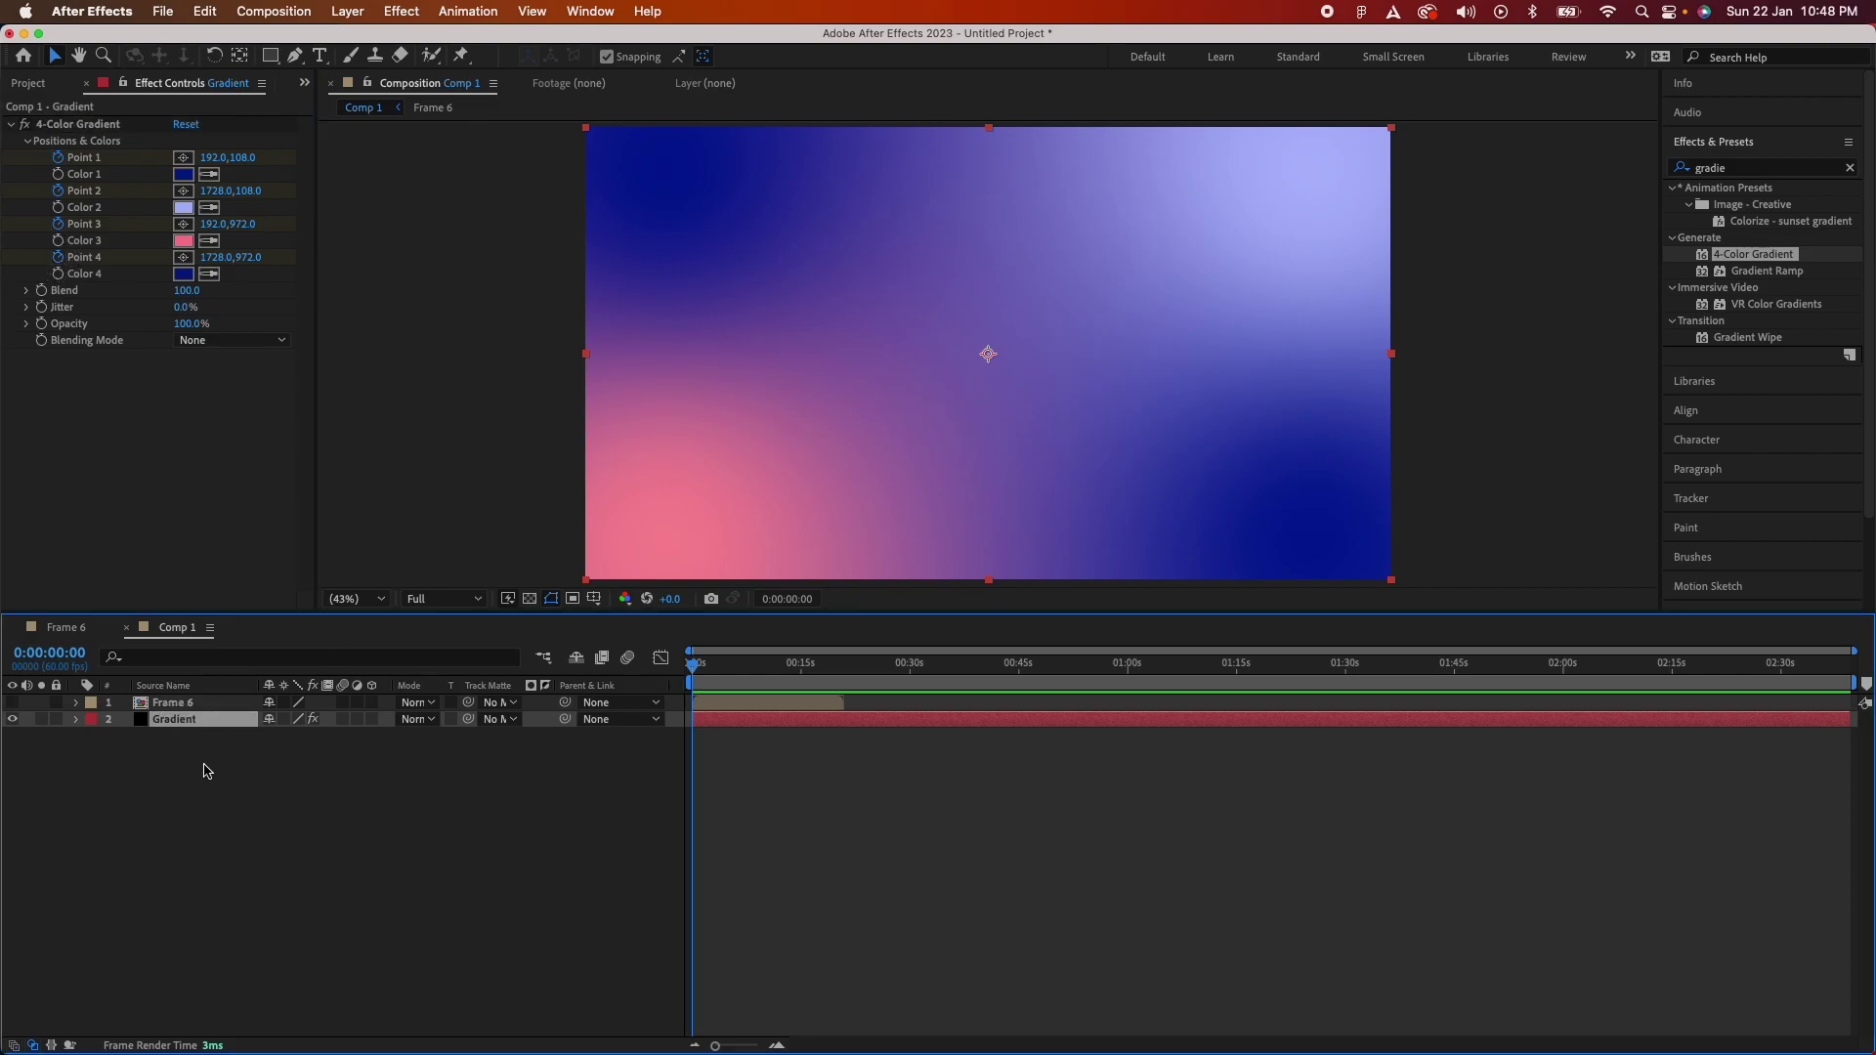
pyautogui.press('u')
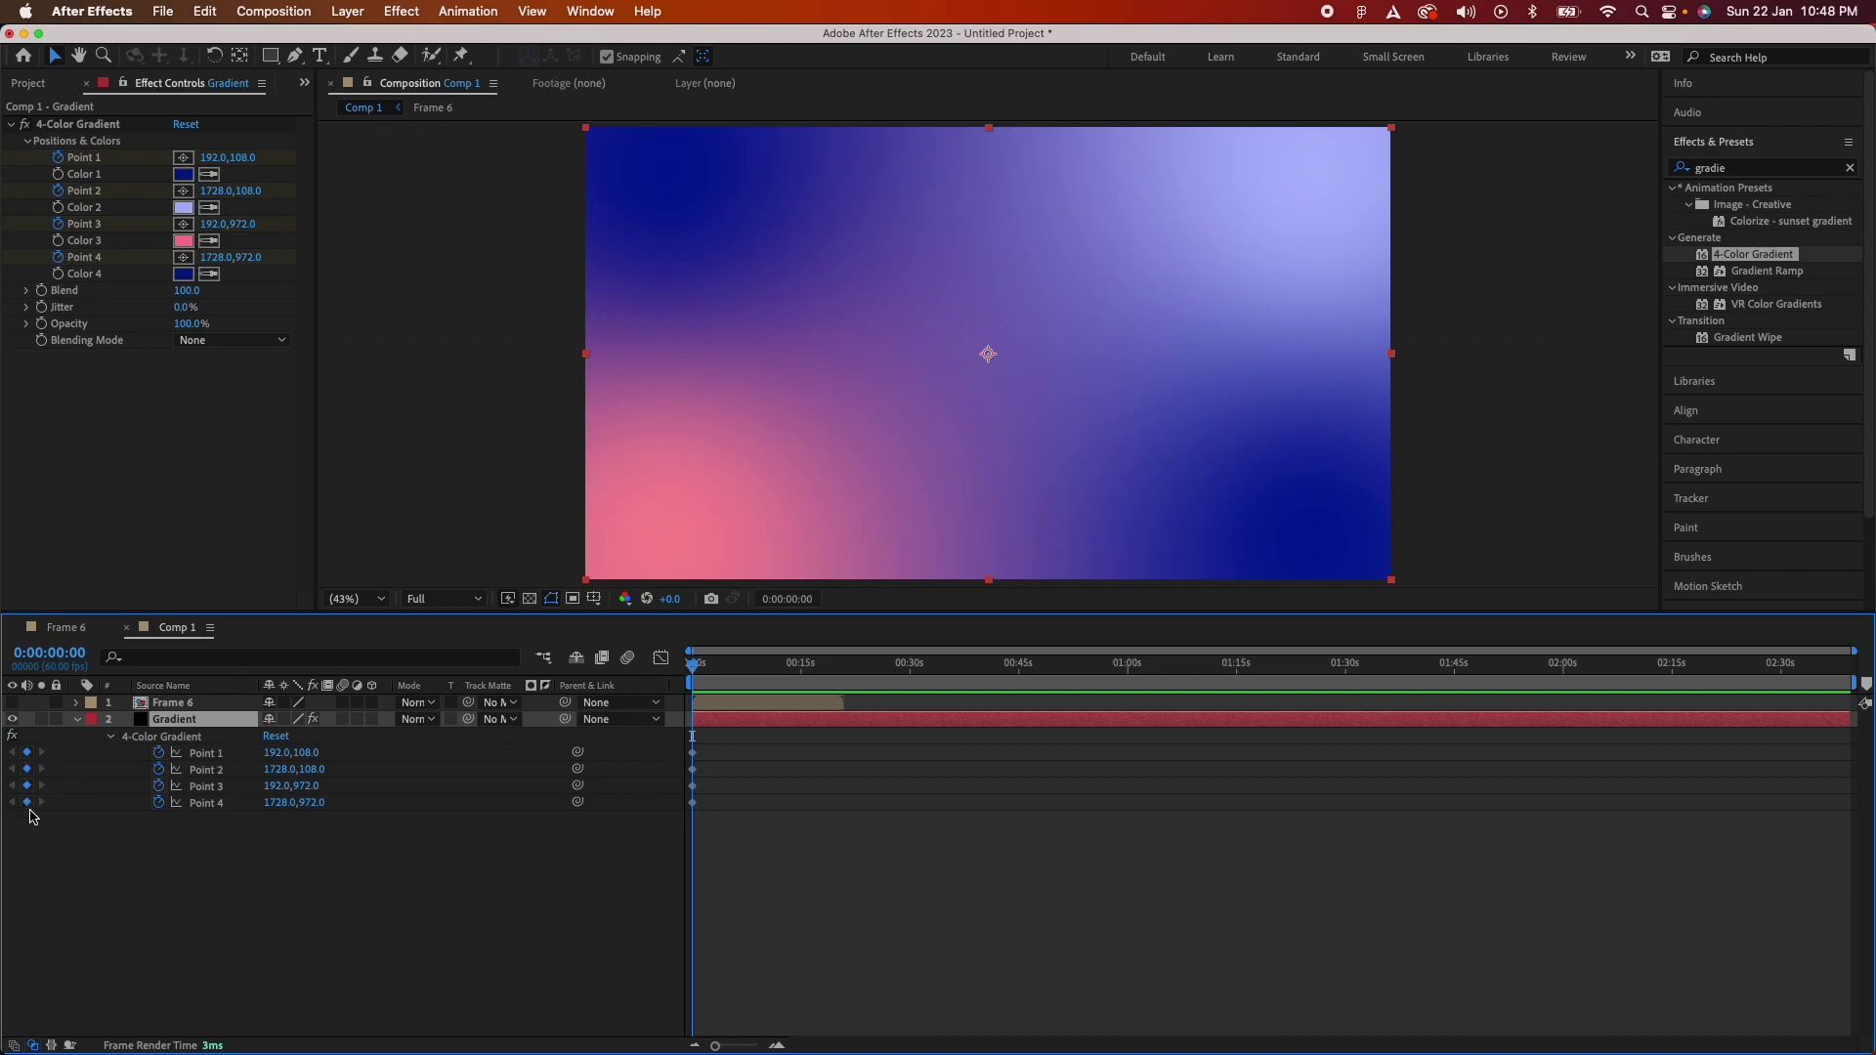
pyautogui.scroll(8, 811, 791)
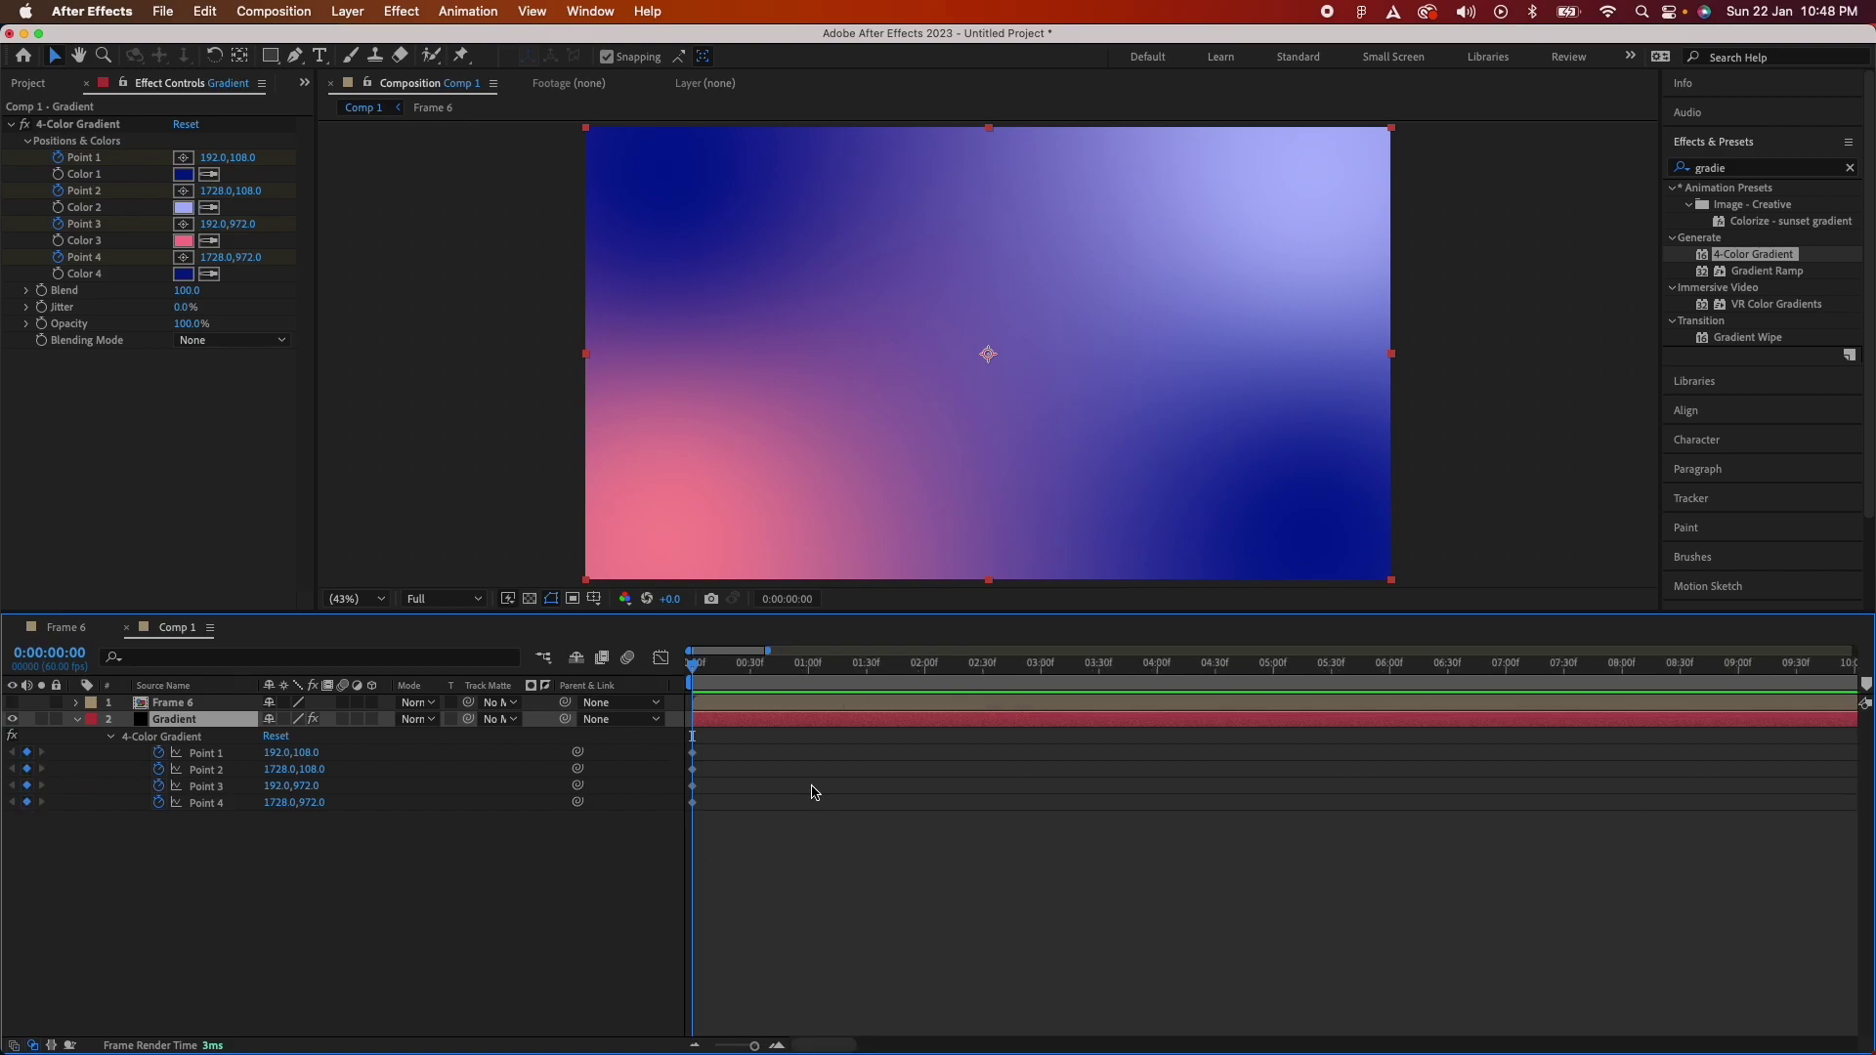
pyautogui.scroll(2, 812, 792)
pyautogui.click(793, 674)
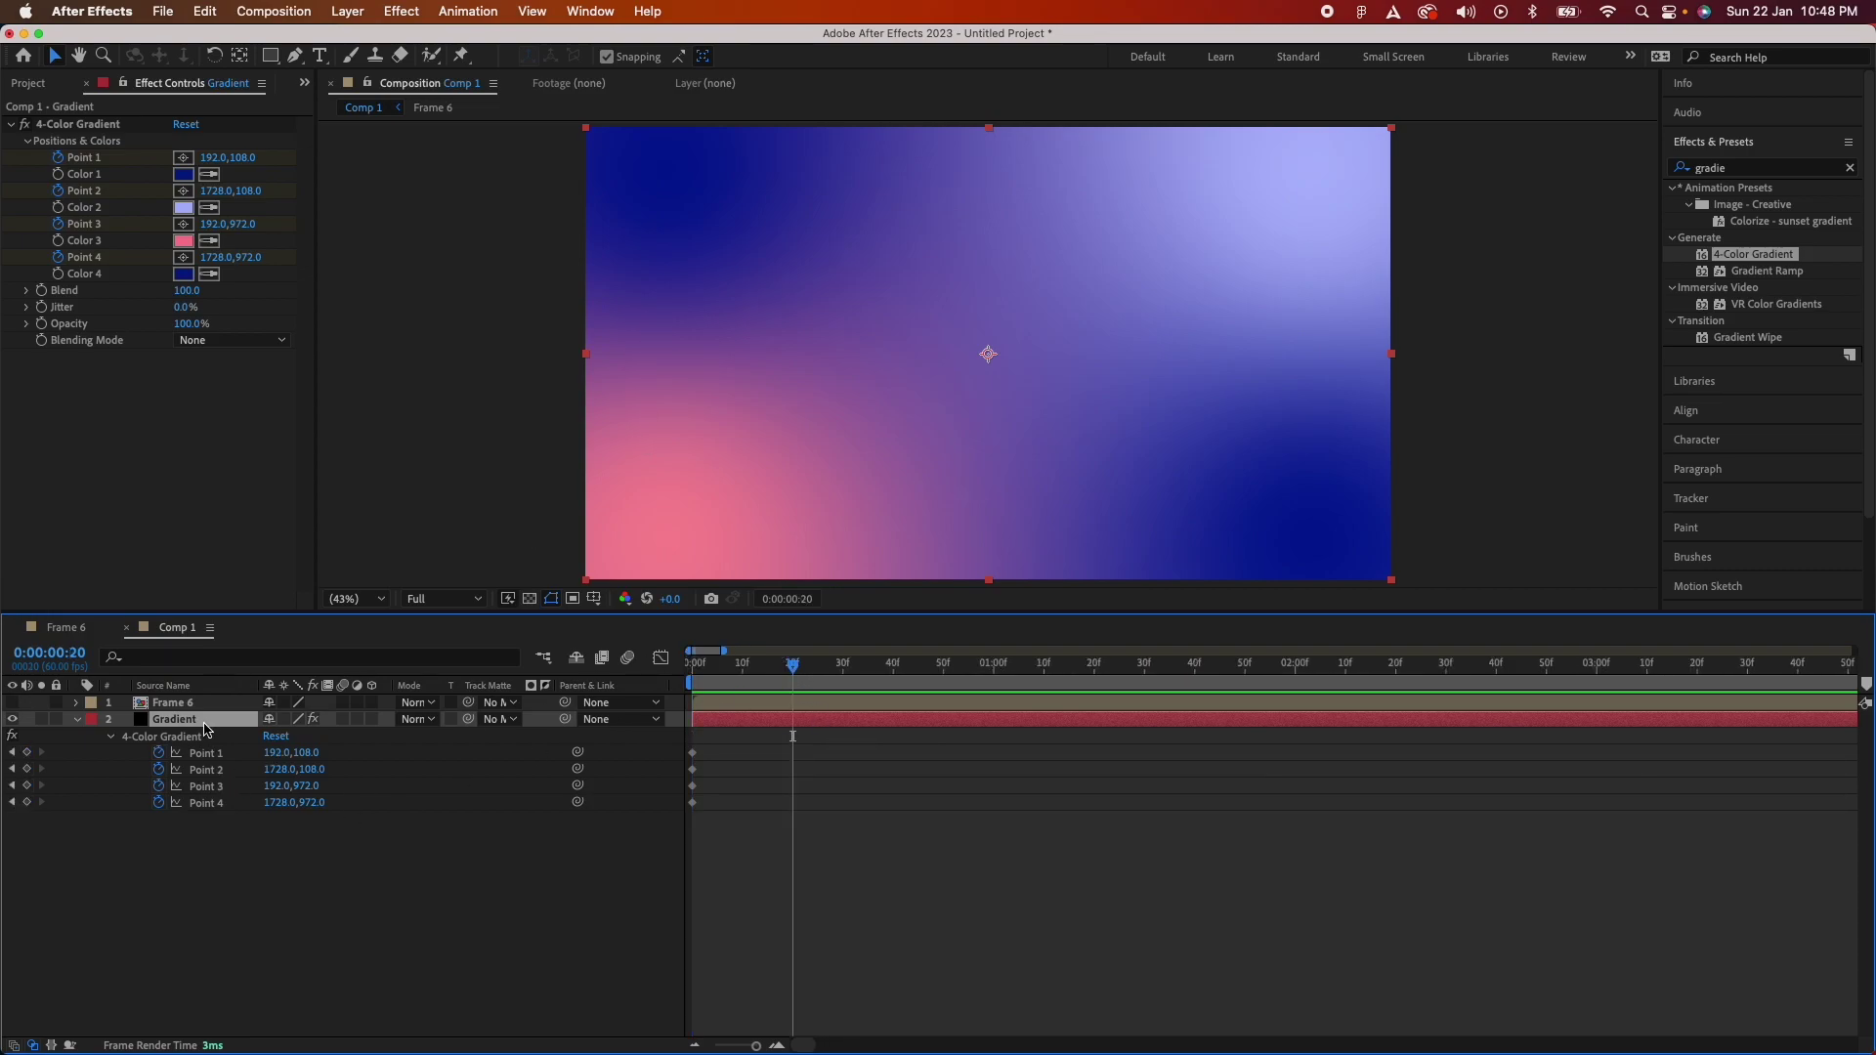
# At 20 frames, drag gradient Points 1–4 outward past the frame edges to keyframe them.
pyautogui.click(200, 739)
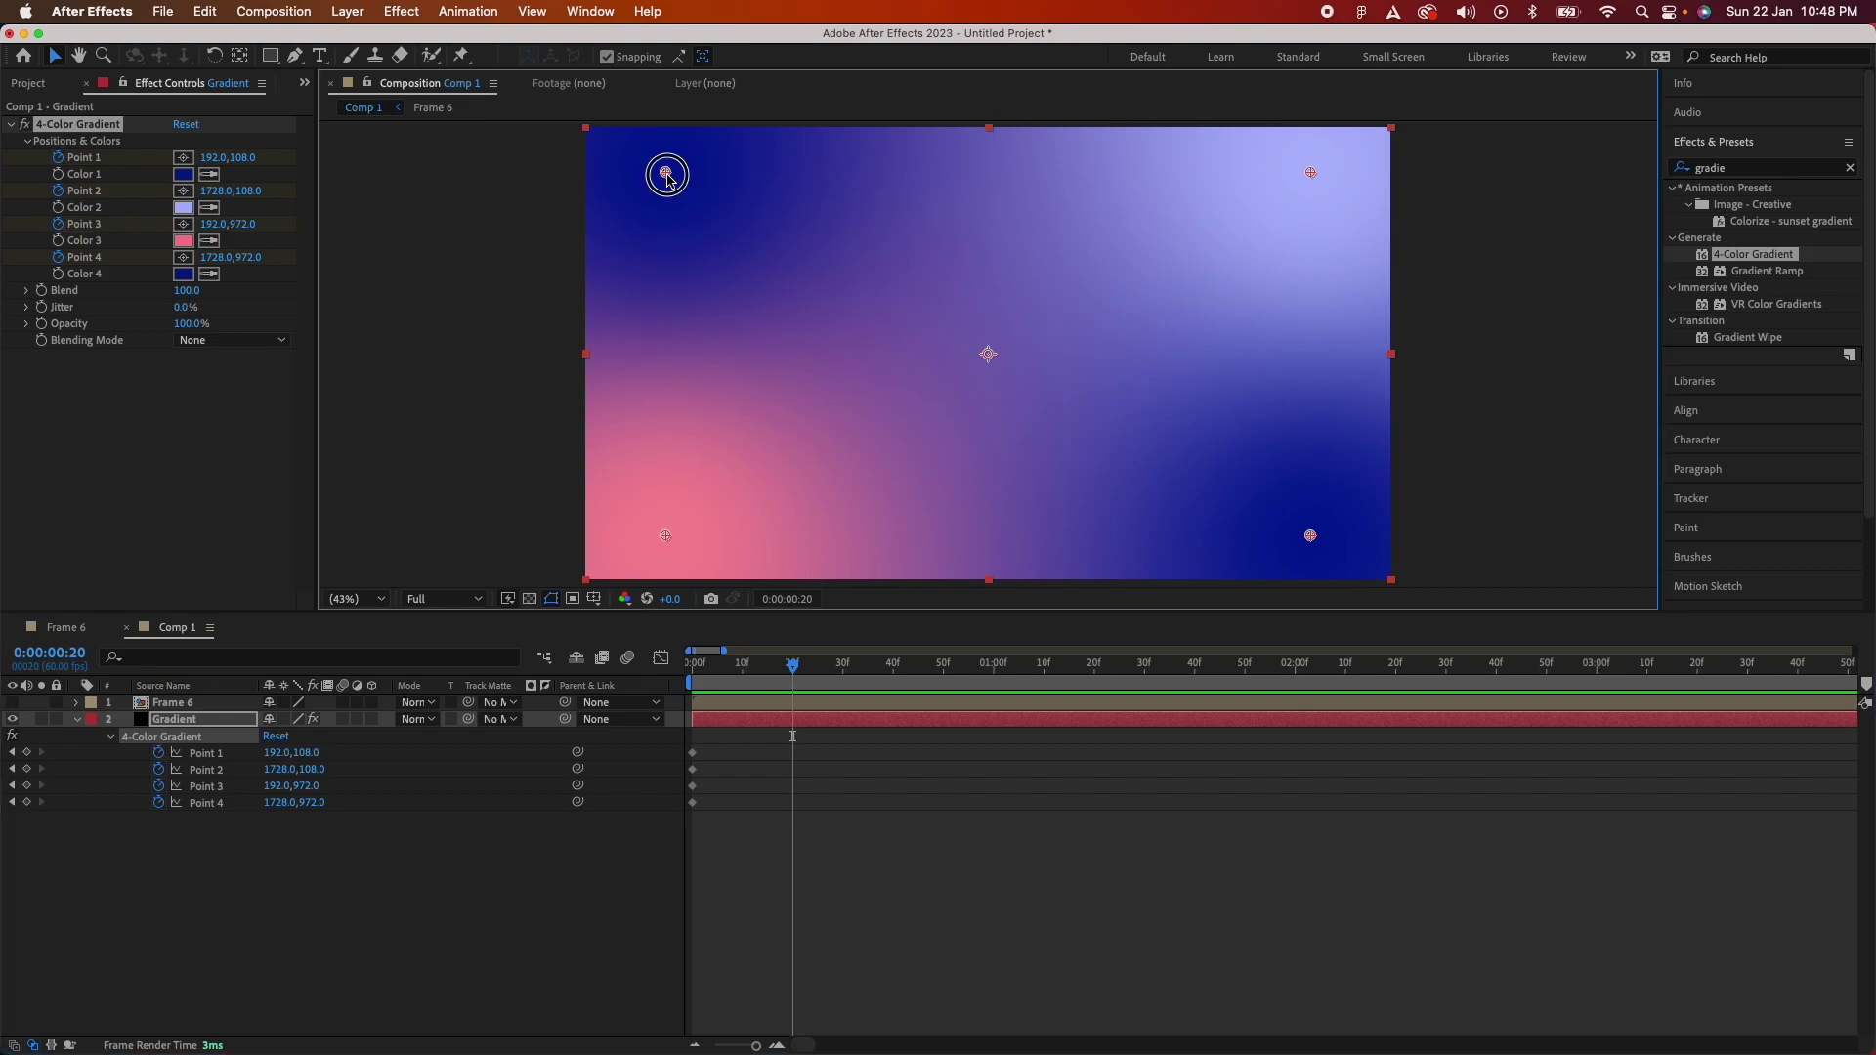
pyautogui.moveTo(665, 173); pyautogui.dragTo(496, 142)
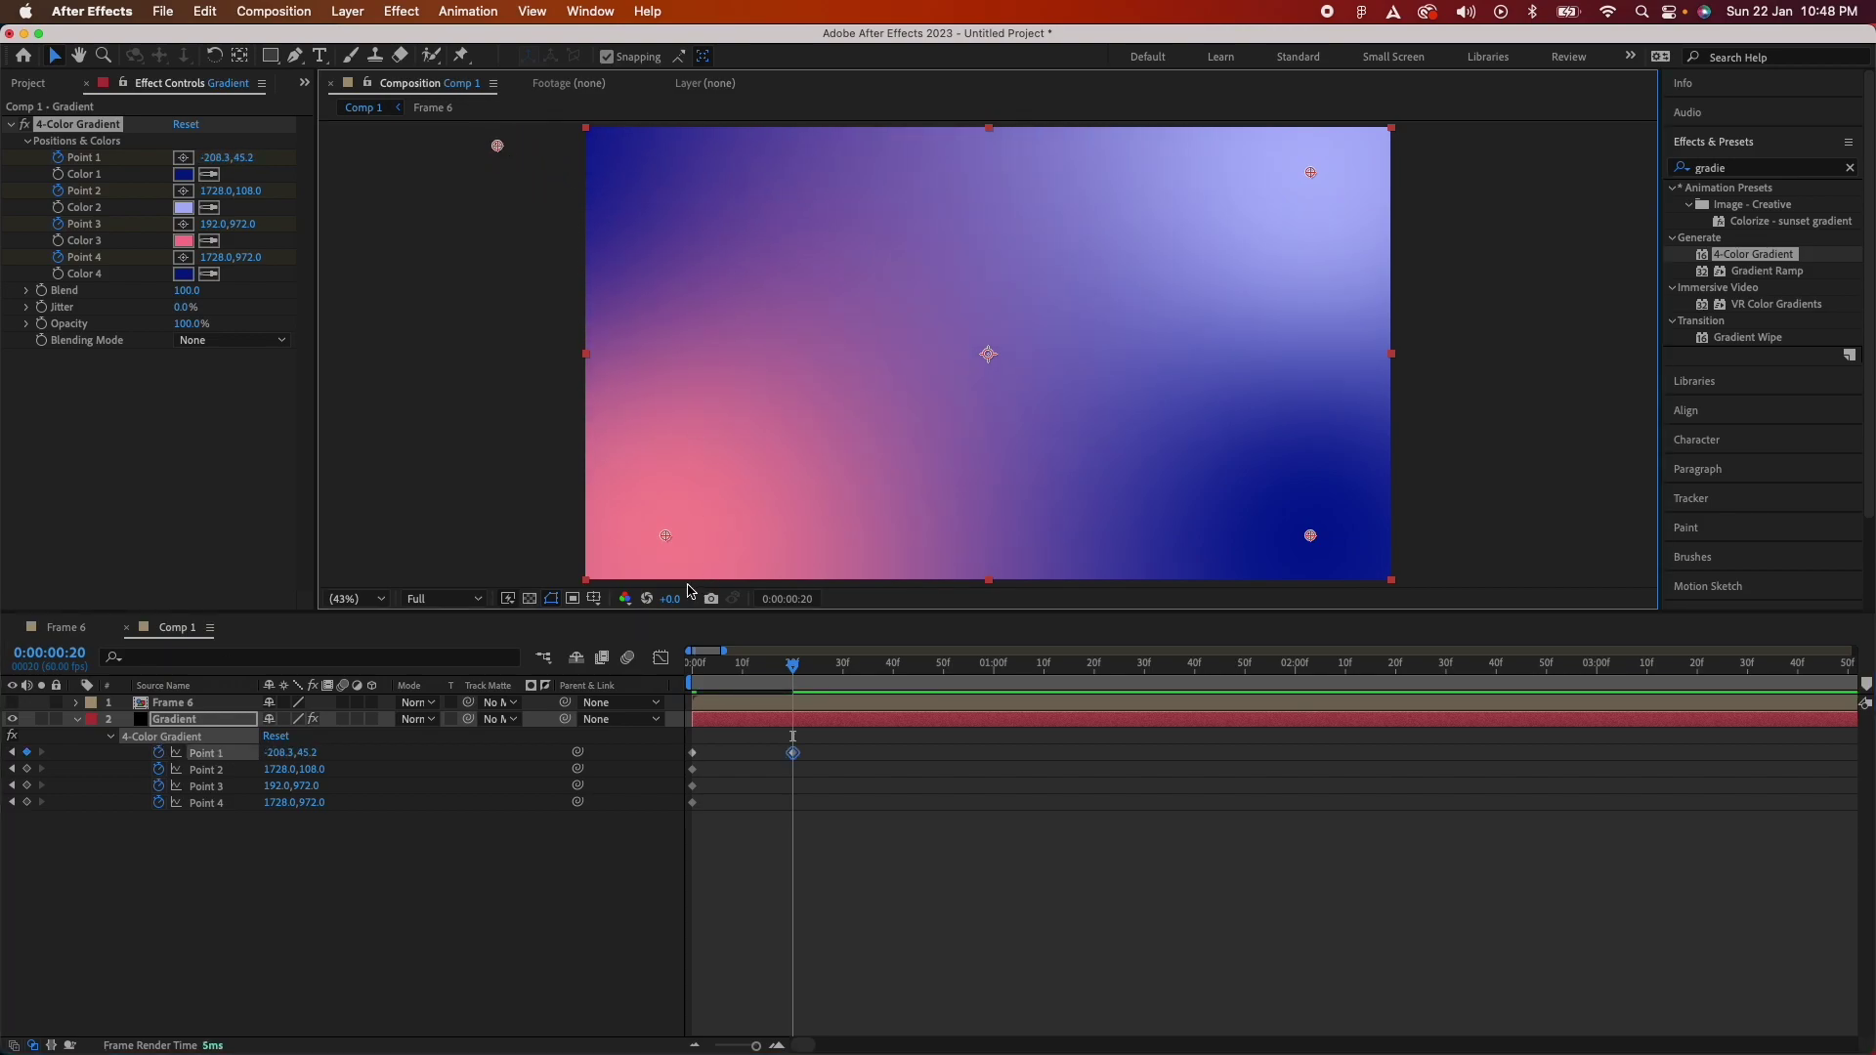
pyautogui.moveTo(665, 536); pyautogui.dragTo(409, 541)
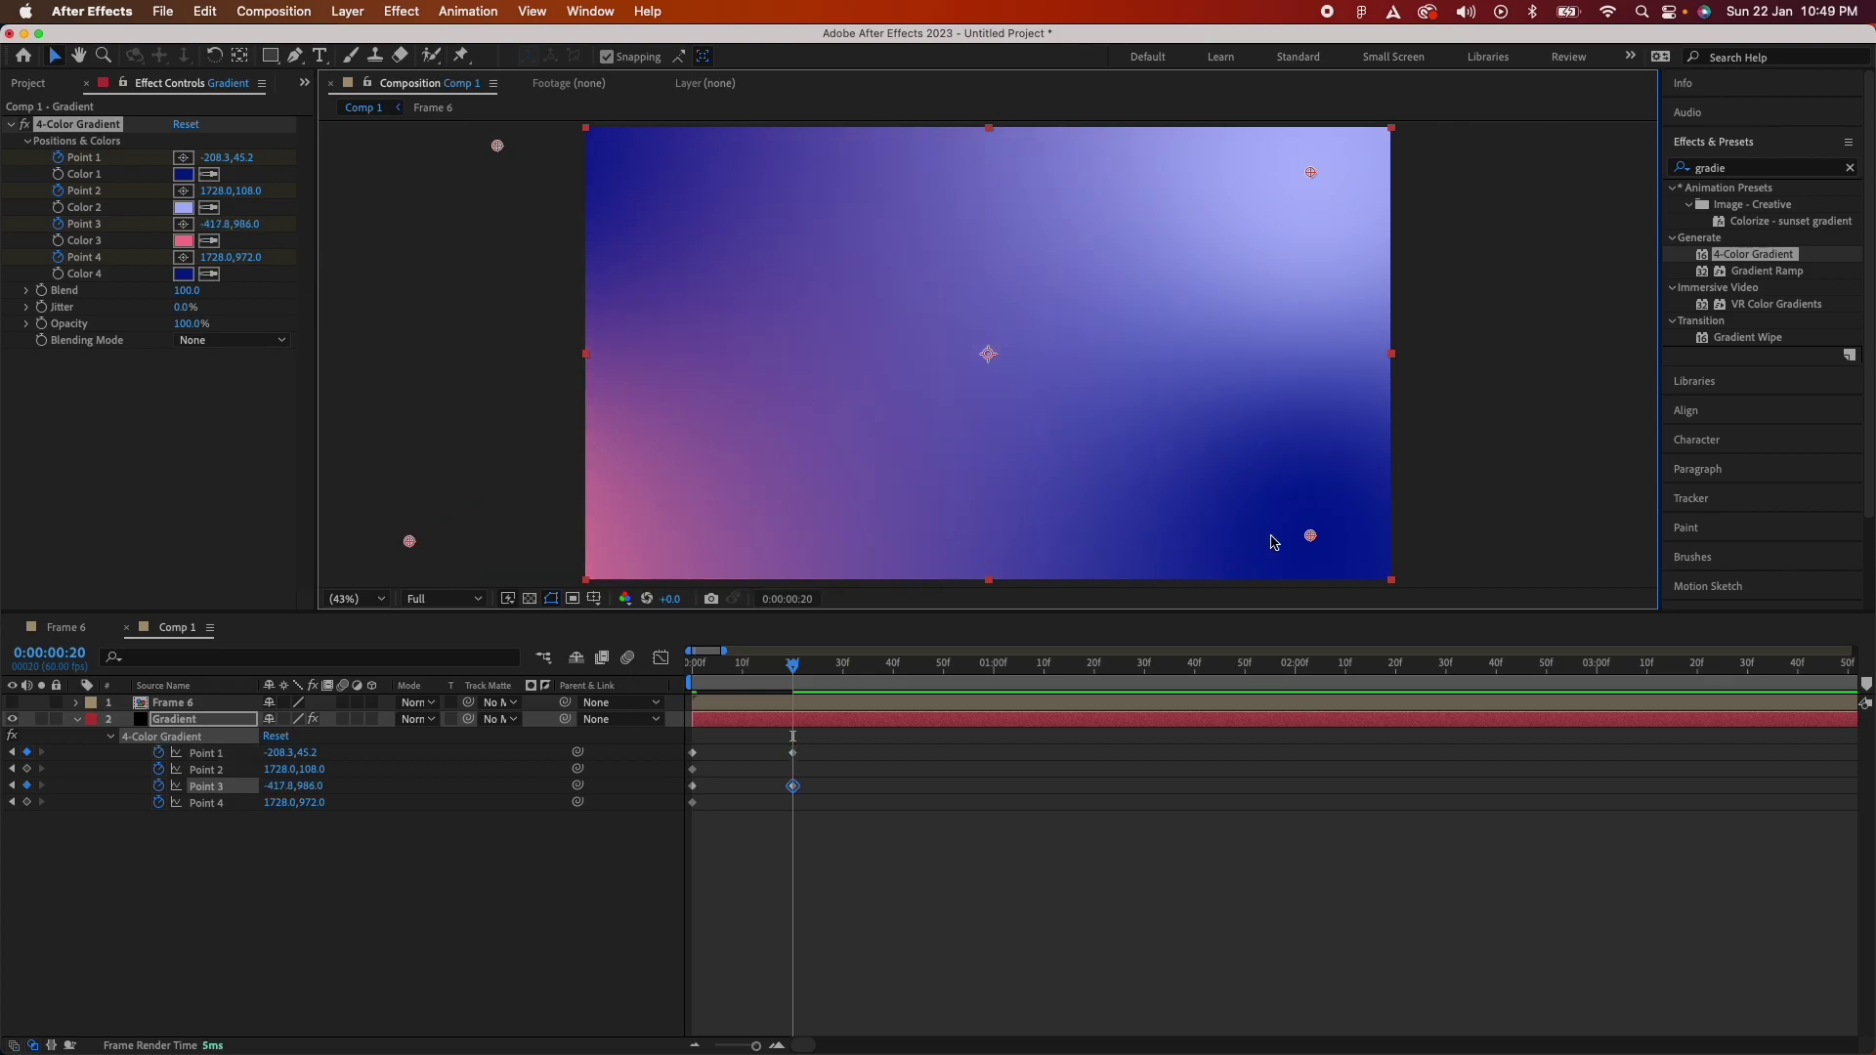
pyautogui.moveTo(1311, 540); pyautogui.dragTo(1611, 557)
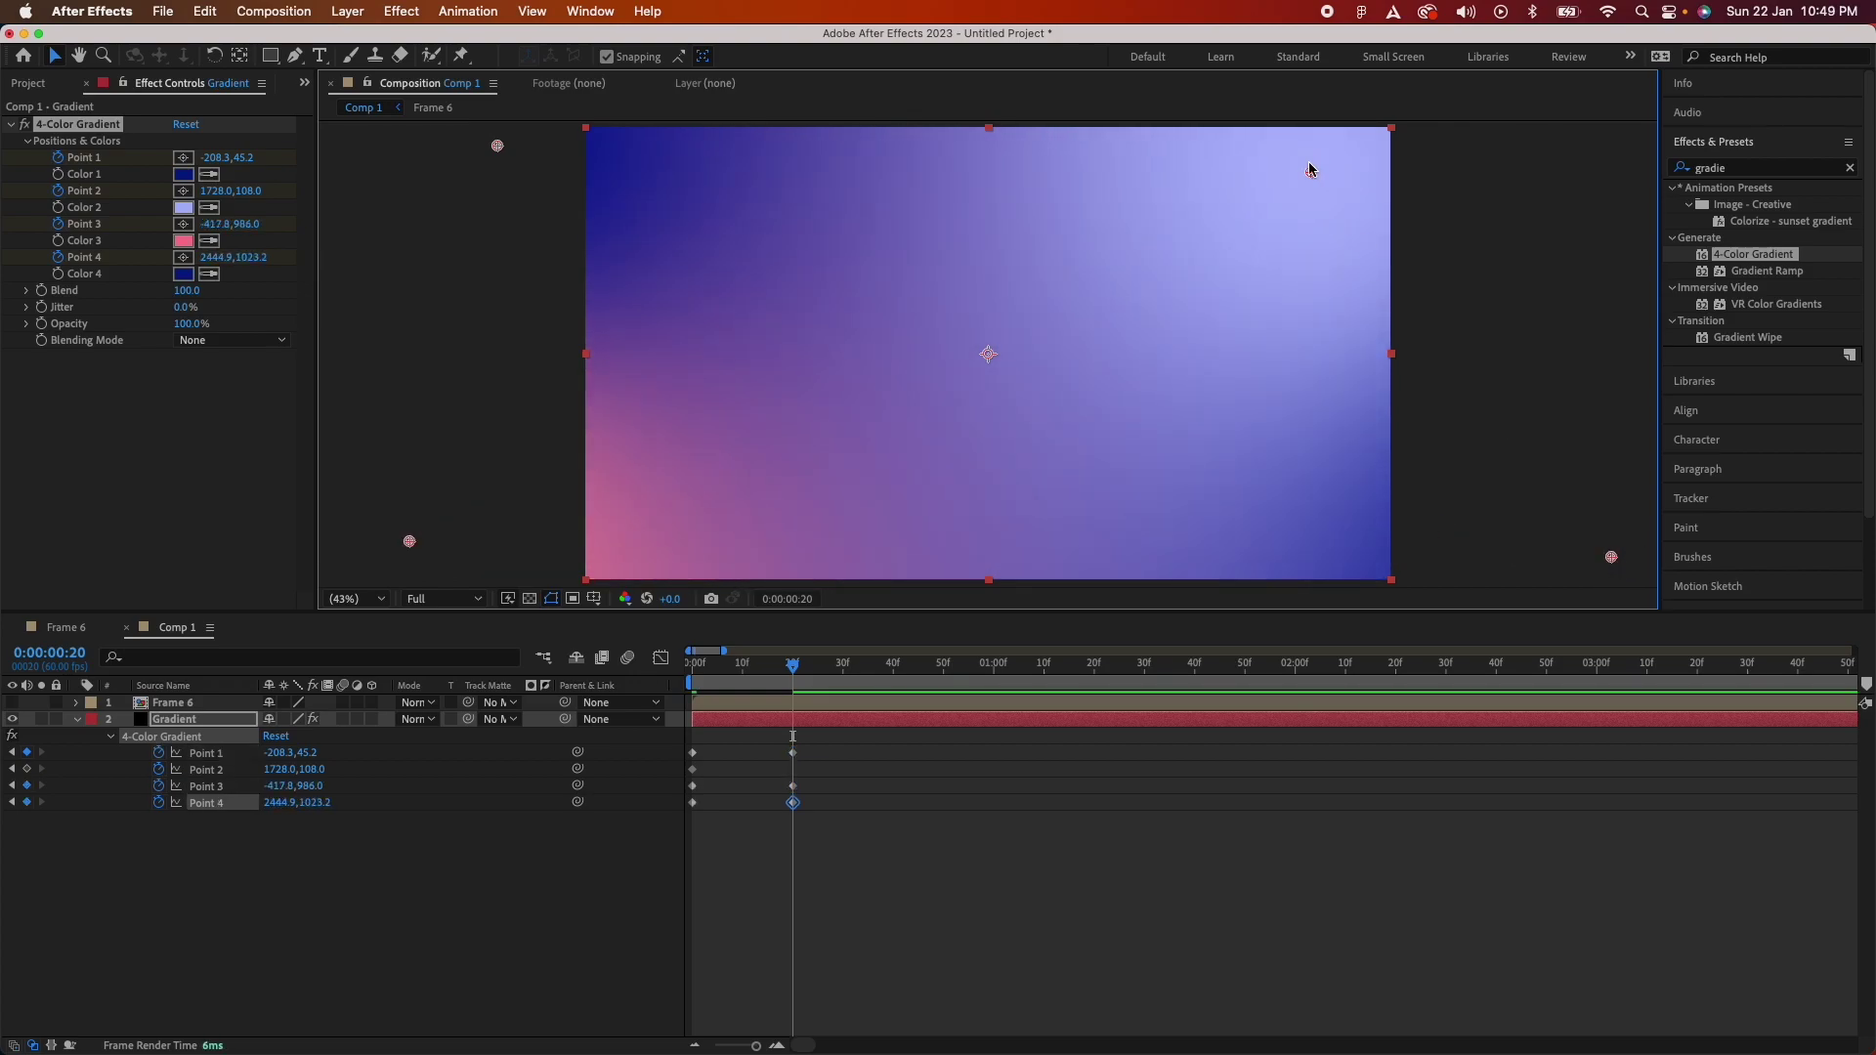
pyautogui.moveTo(1311, 172); pyautogui.dragTo(1569, 168)
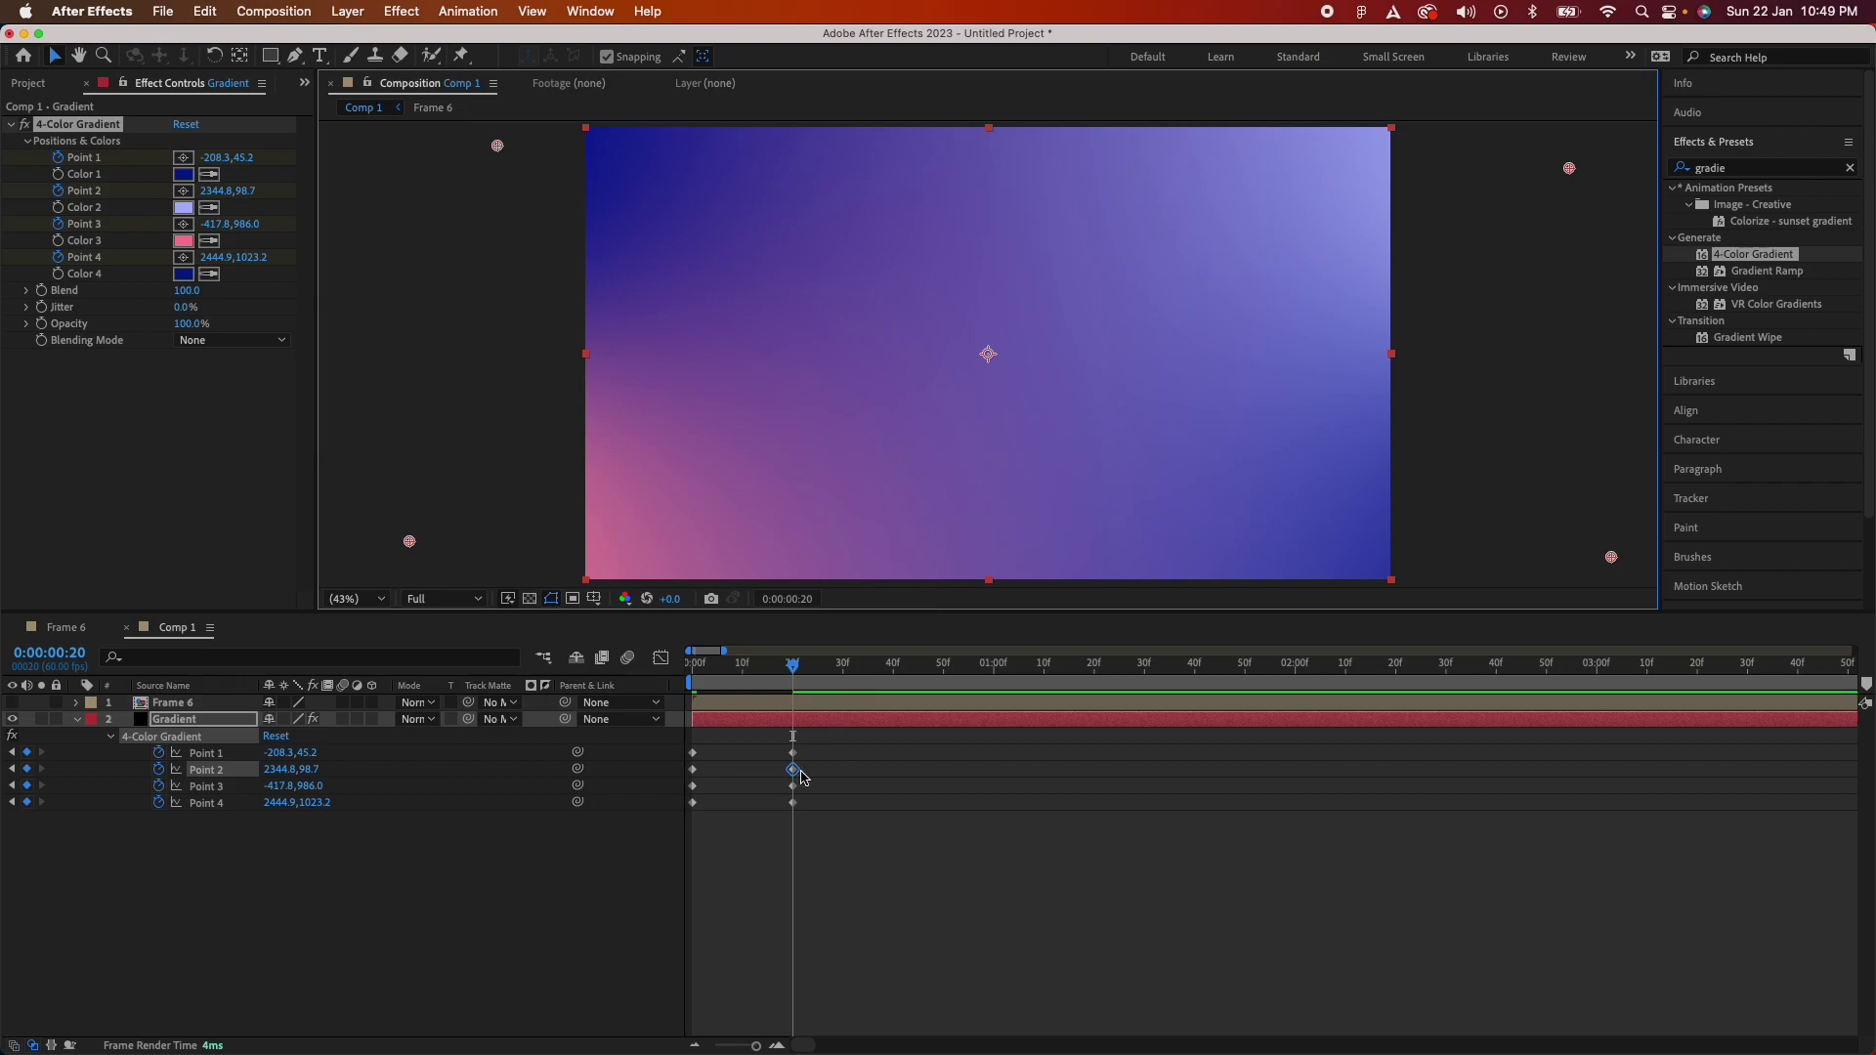
pyautogui.click(820, 860)
# Play and stop a preview of the gradient animation, then return to the 20-frame keyframe.
pyautogui.press('space')
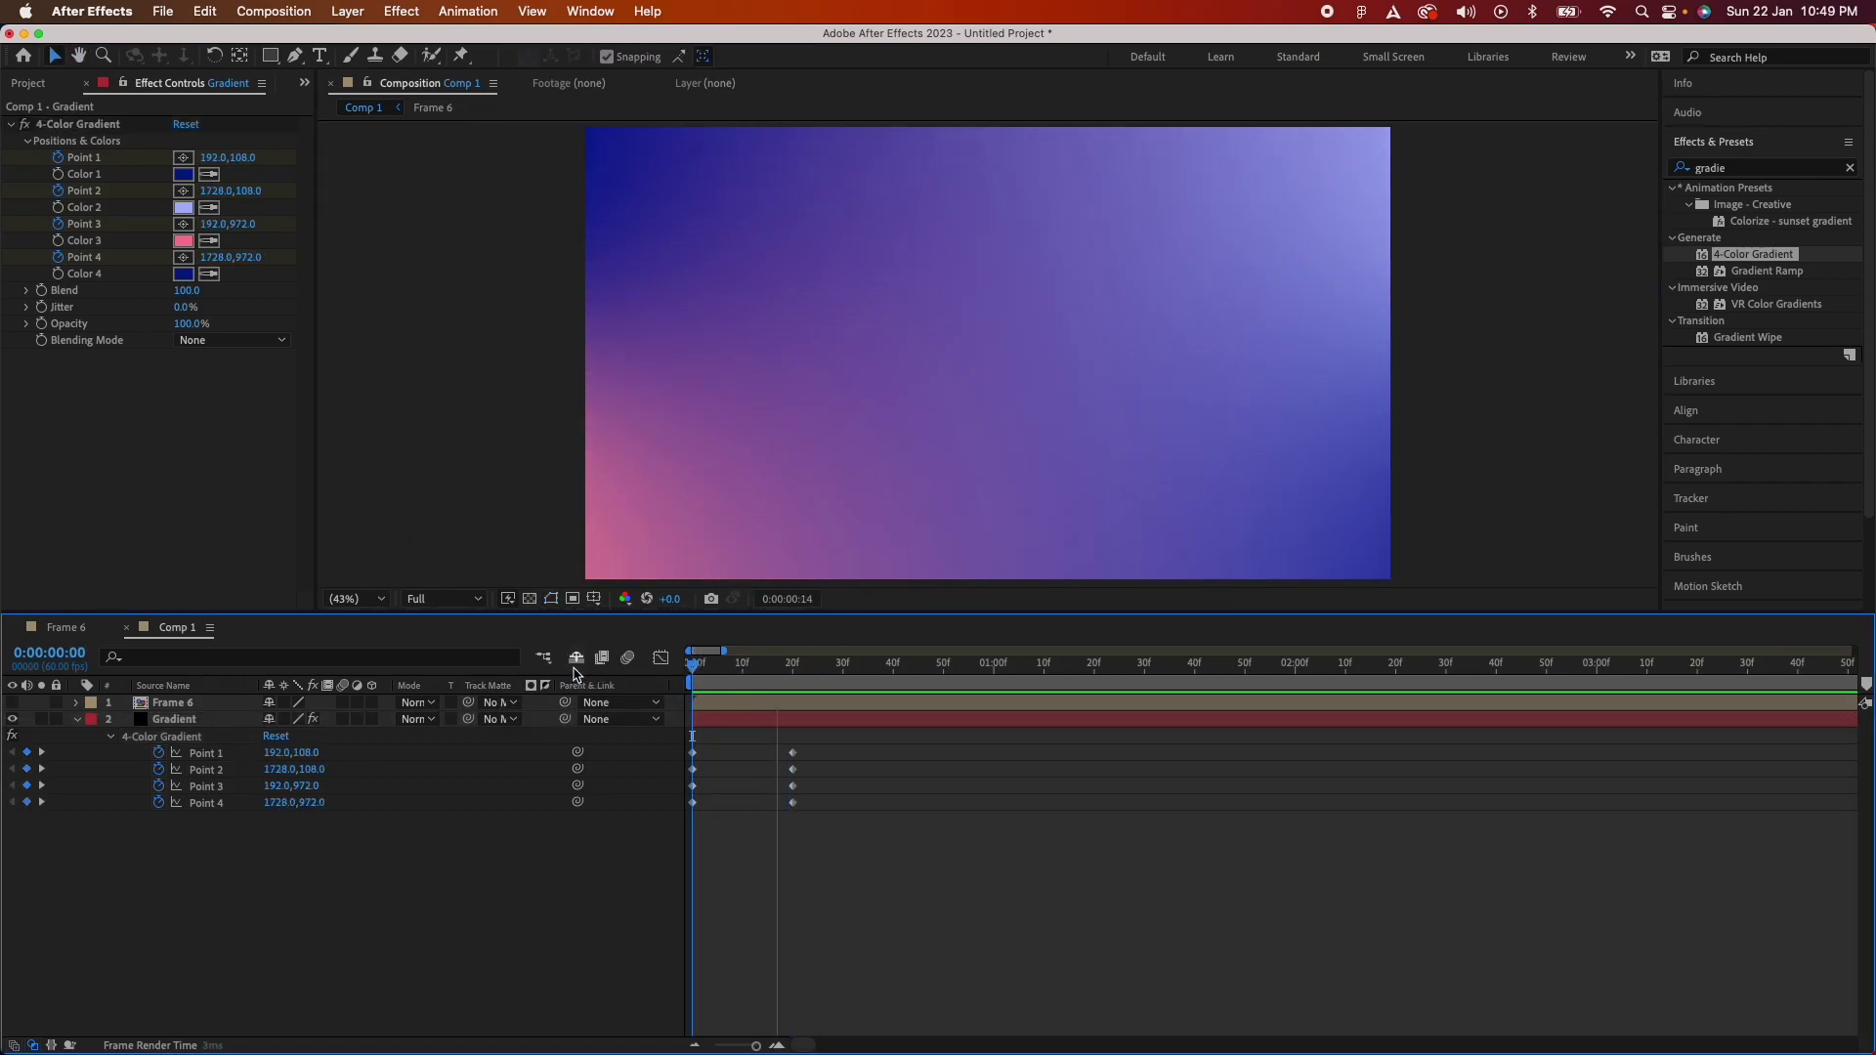
pyautogui.press('space')
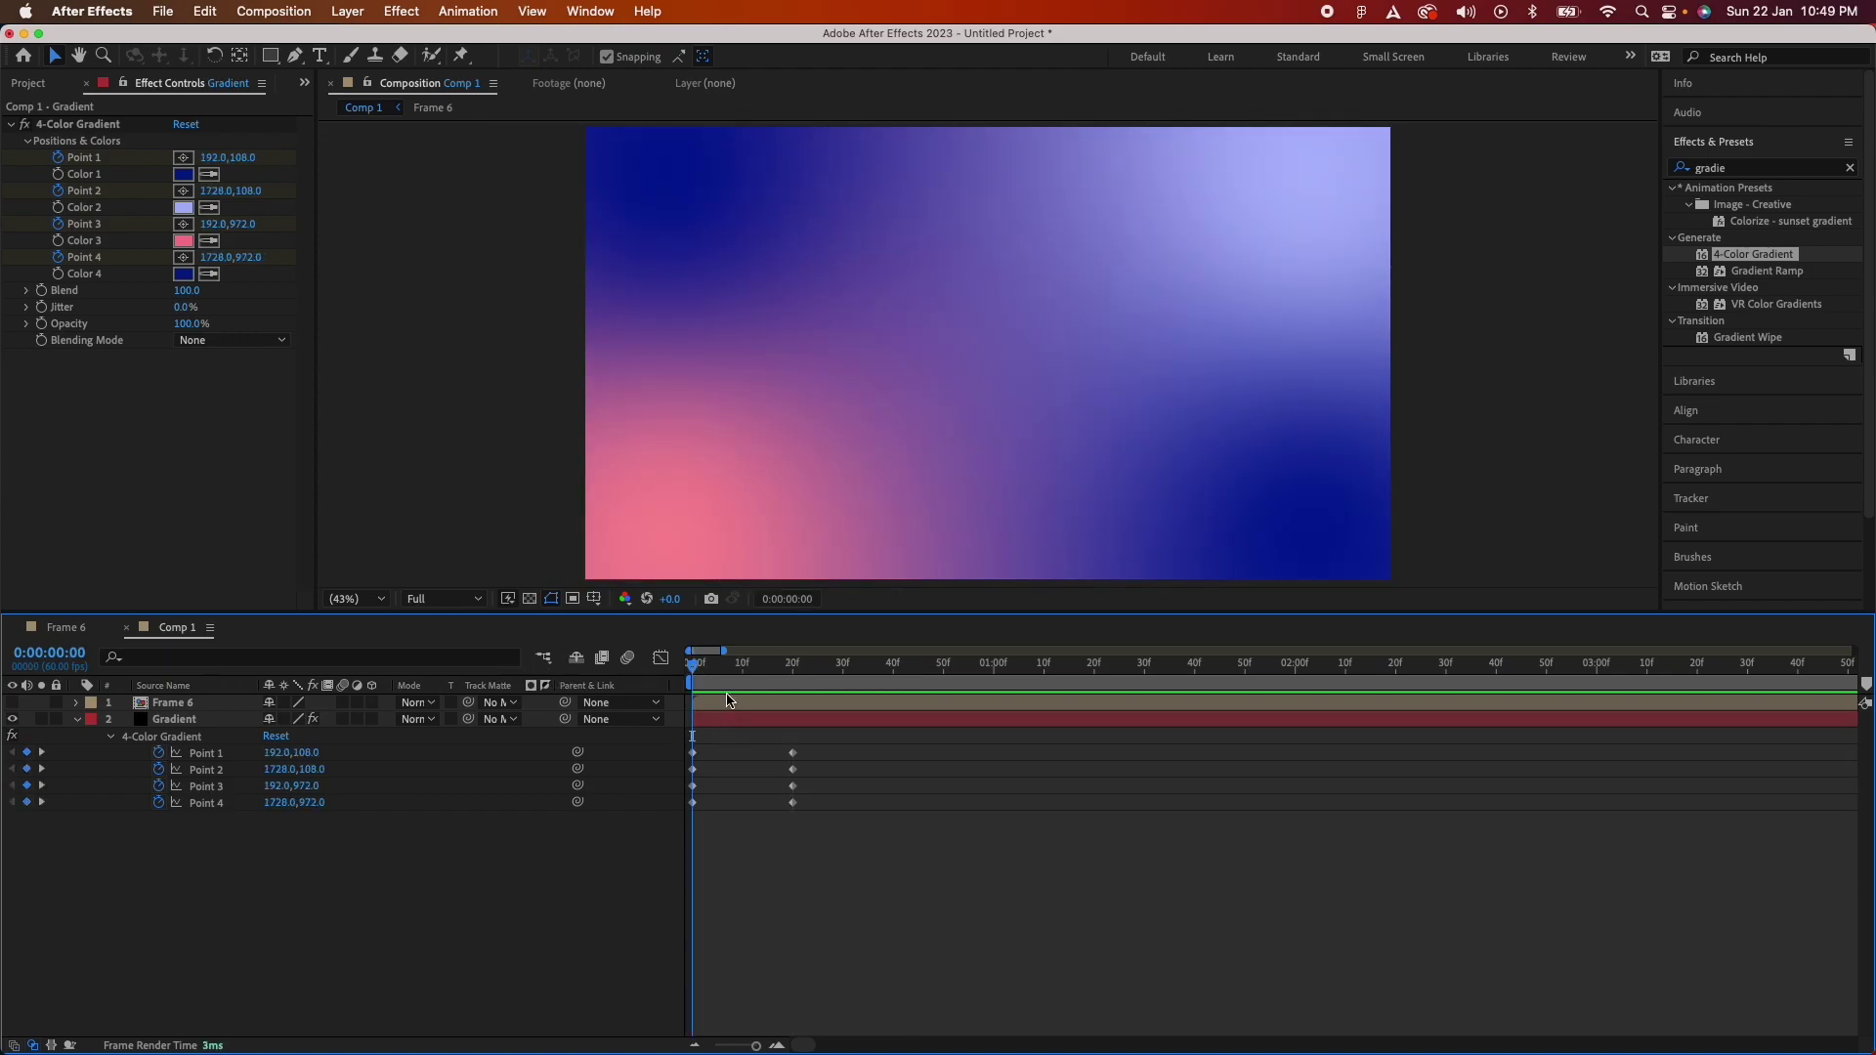
pyautogui.moveTo(801, 677); pyautogui.dragTo(793, 677)
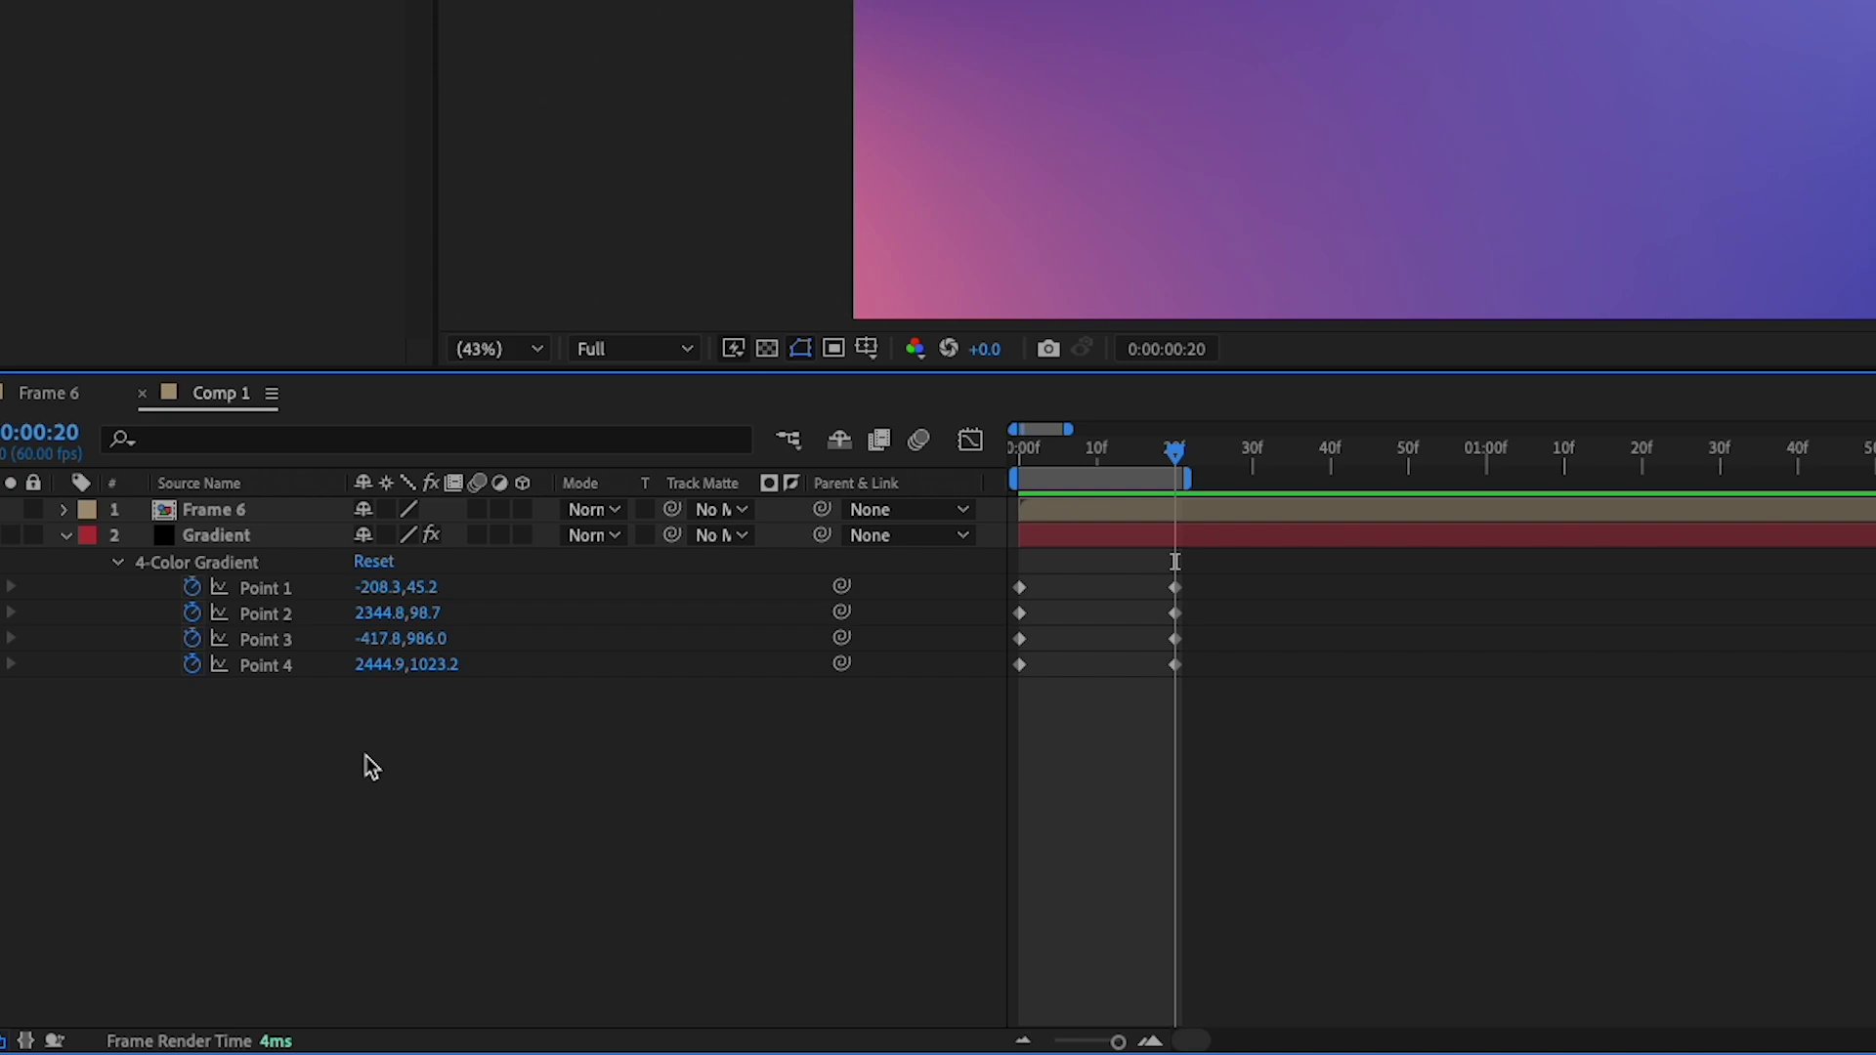
# Add a new adjustment layer and apply Turbulent Displace to it.
pyautogui.rightClick(371, 767)
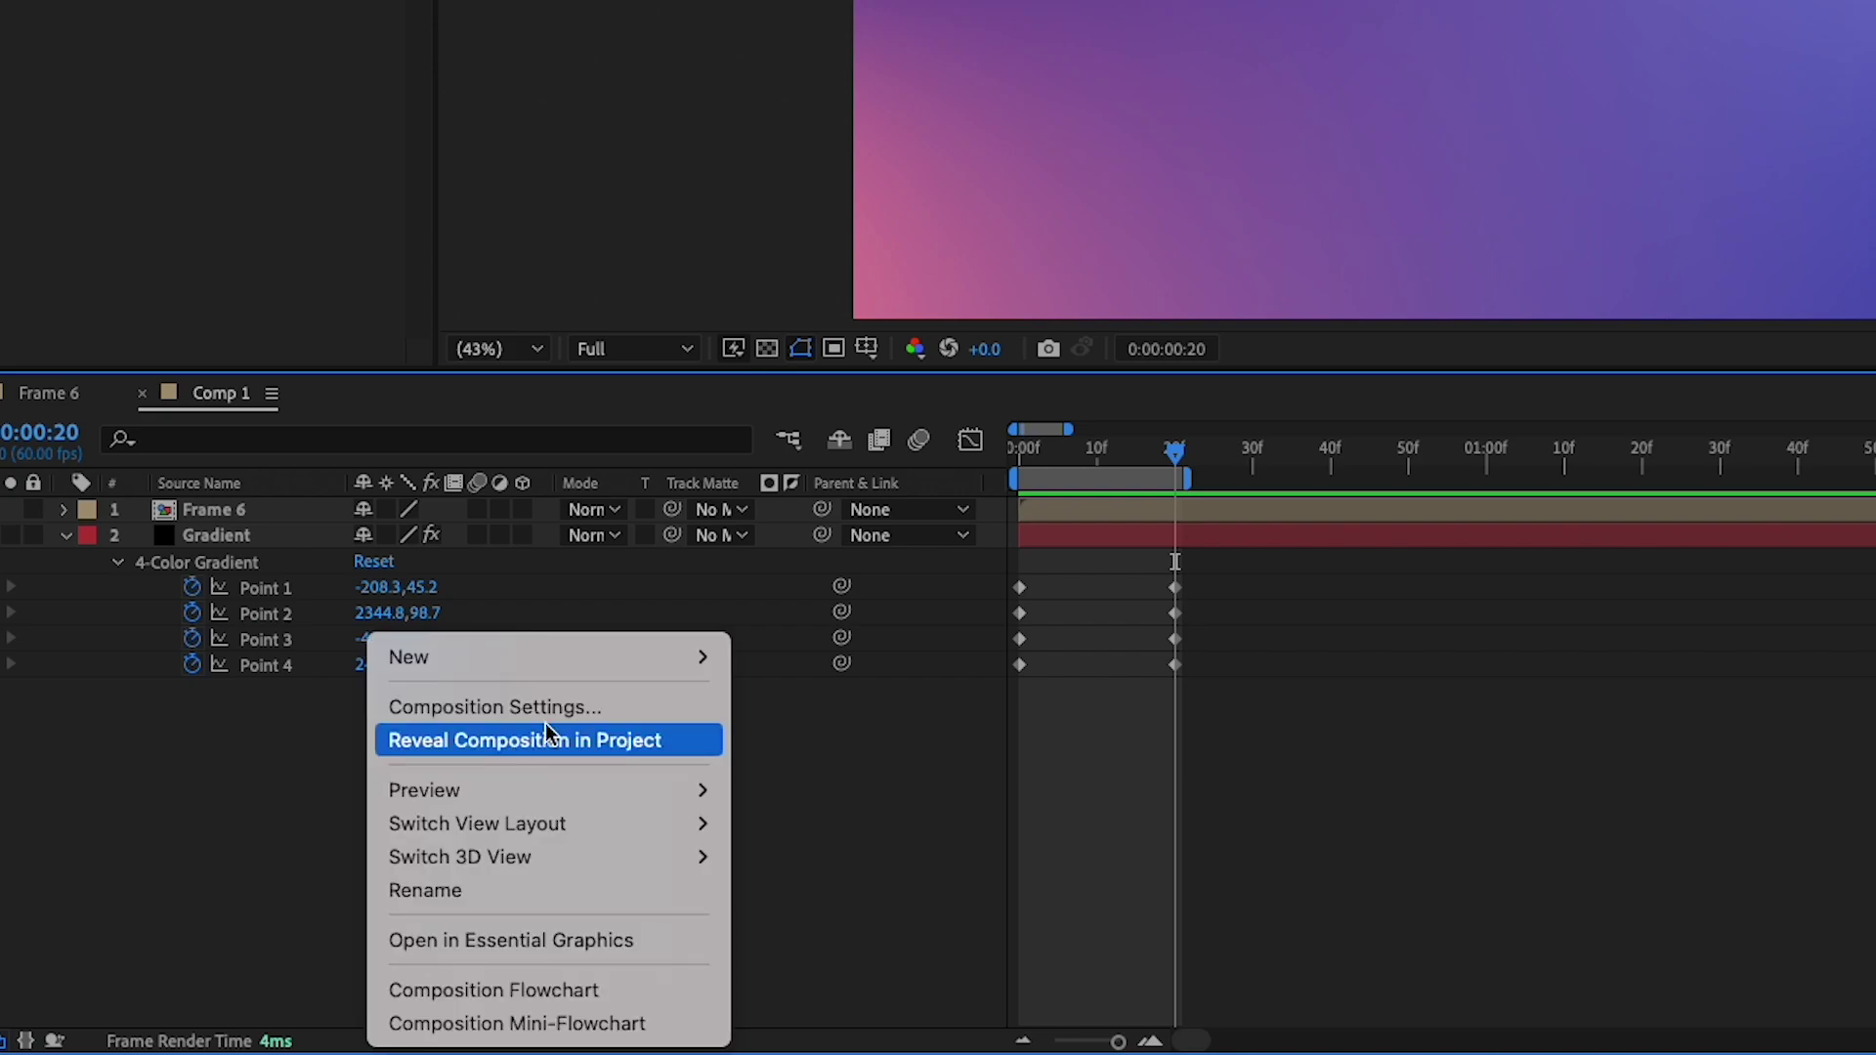
pyautogui.moveTo(599, 672)
pyautogui.click(848, 897)
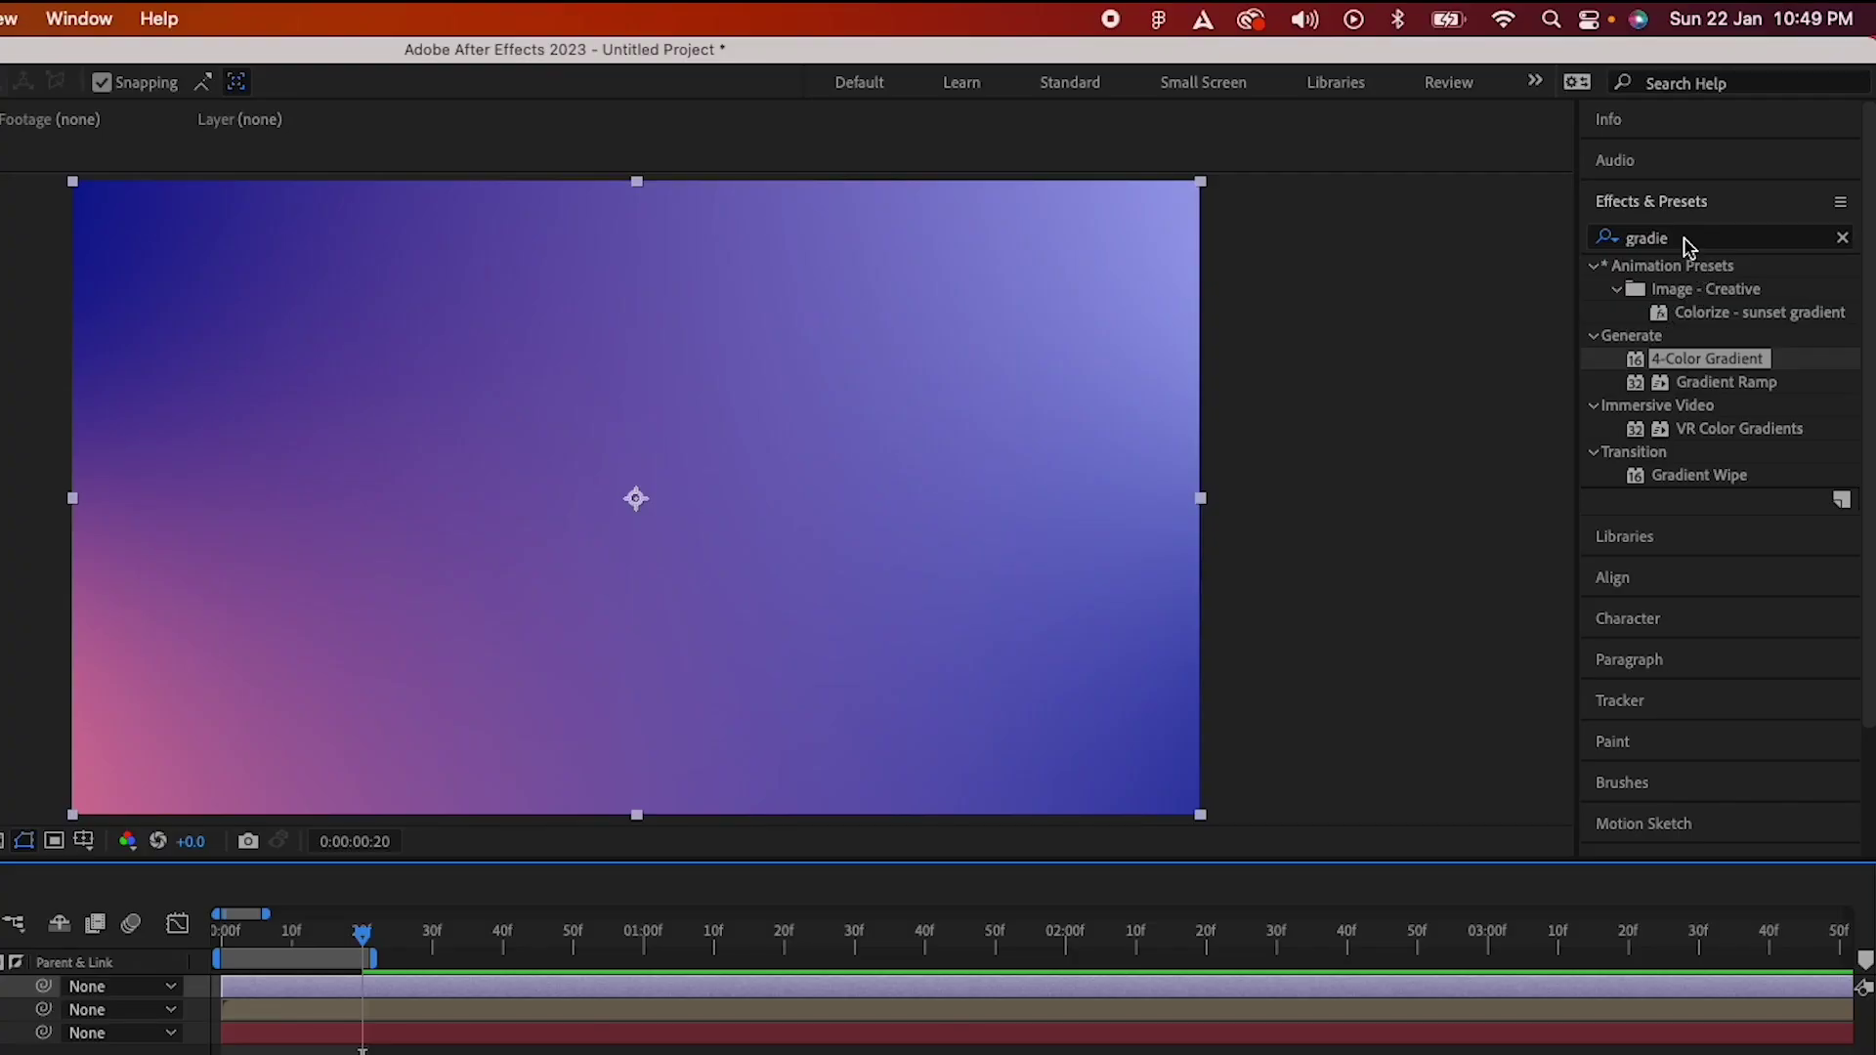
pyautogui.click(1739, 171)
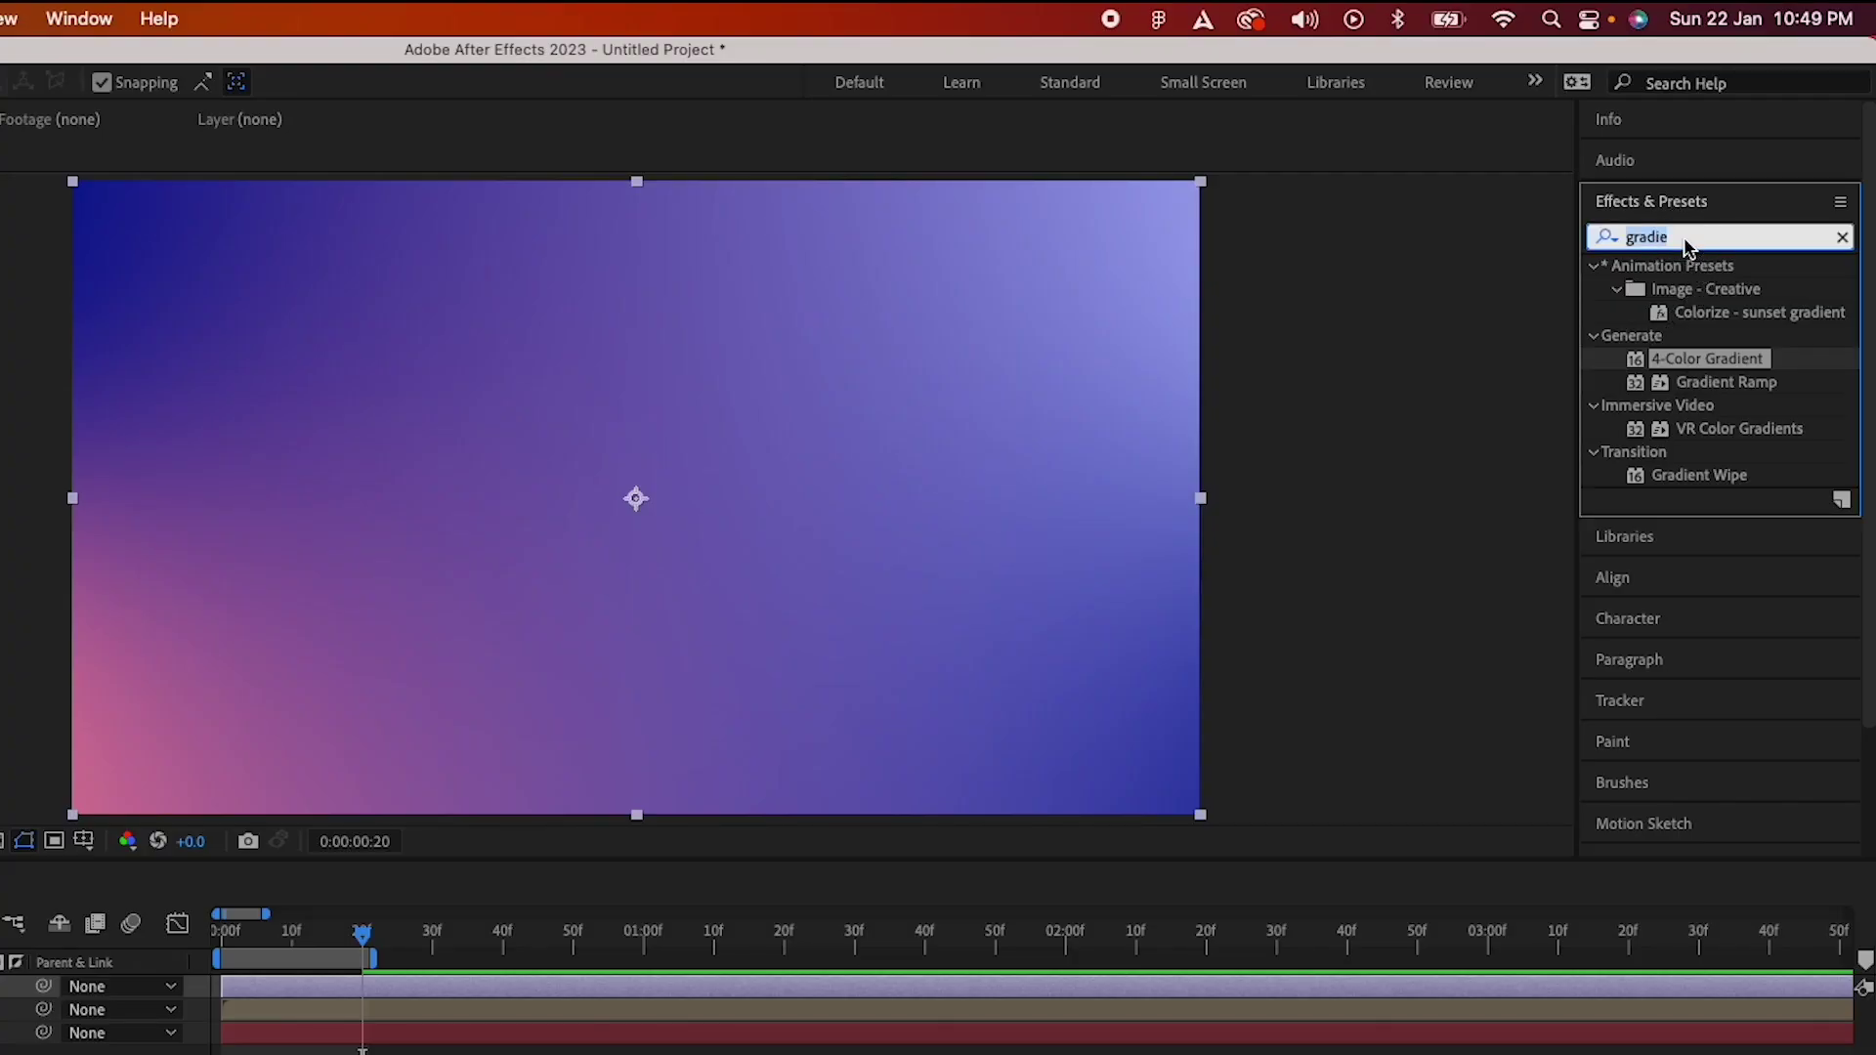
pyautogui.write('turbulent')
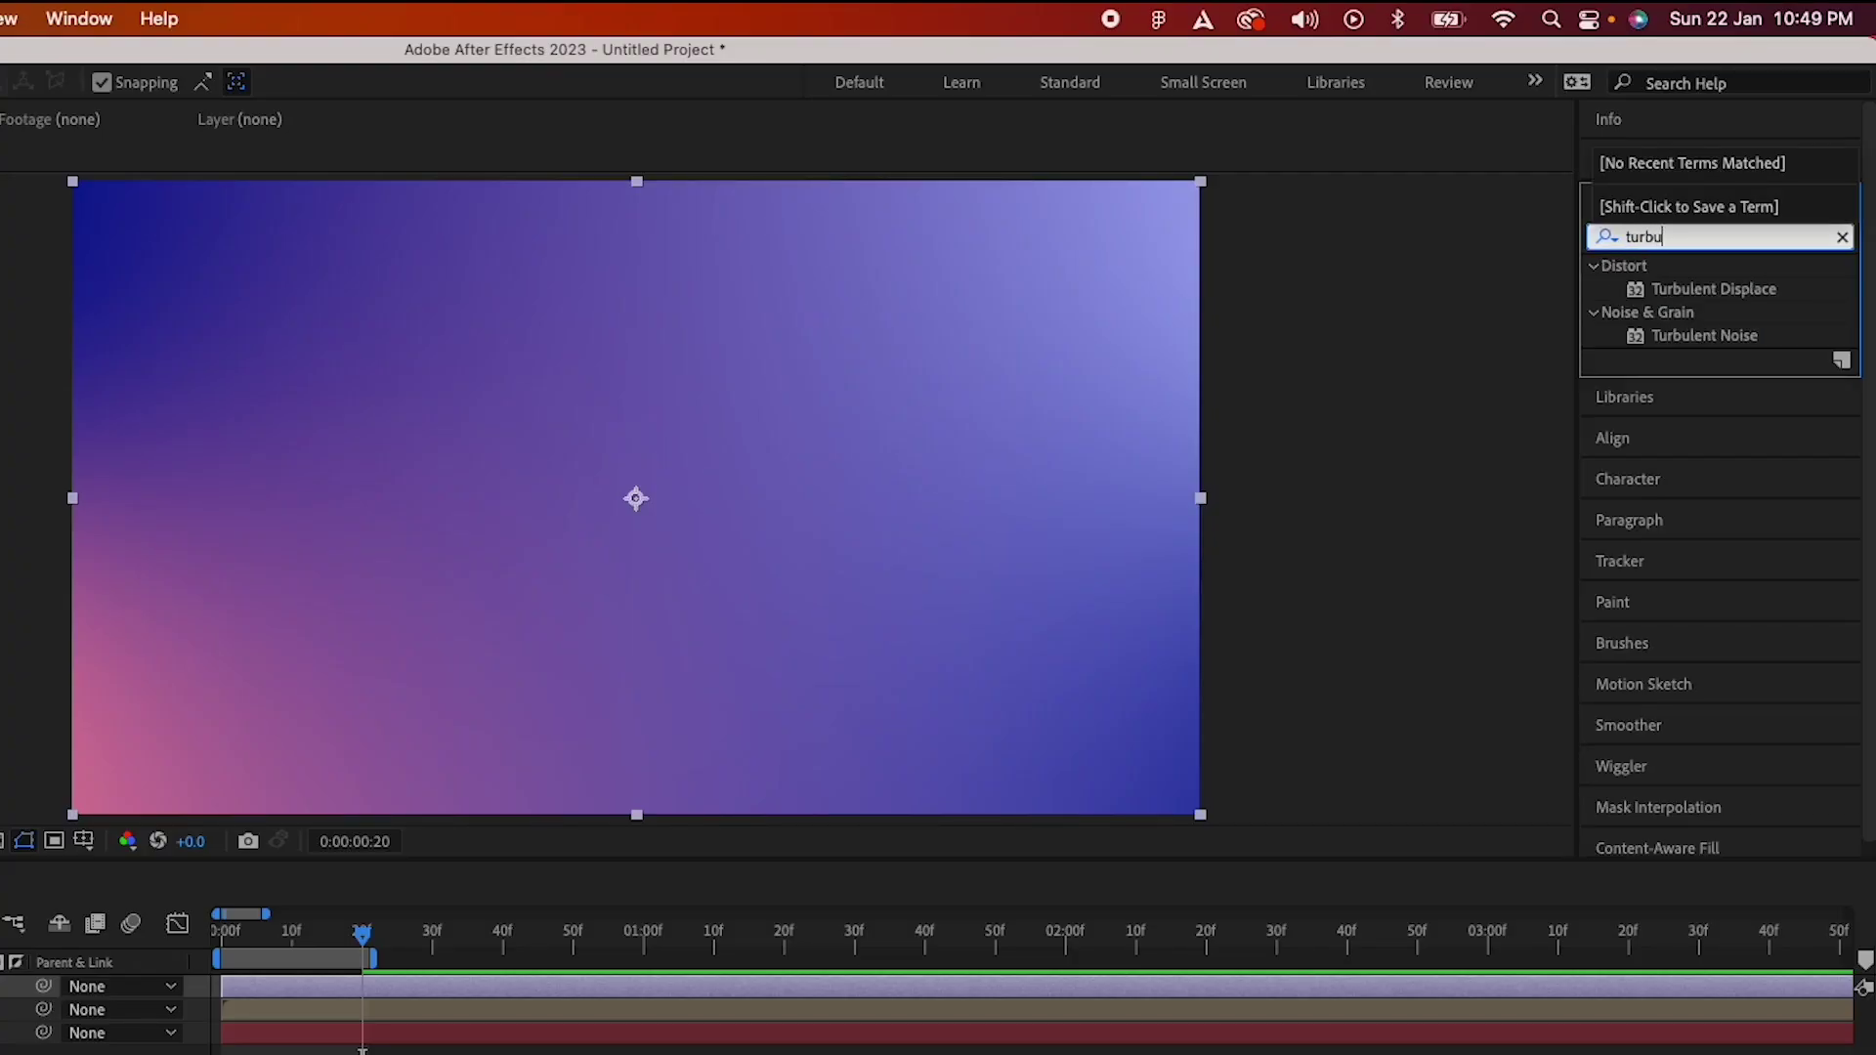
pyautogui.moveTo(1762, 284); pyautogui.dragTo(0, 988)
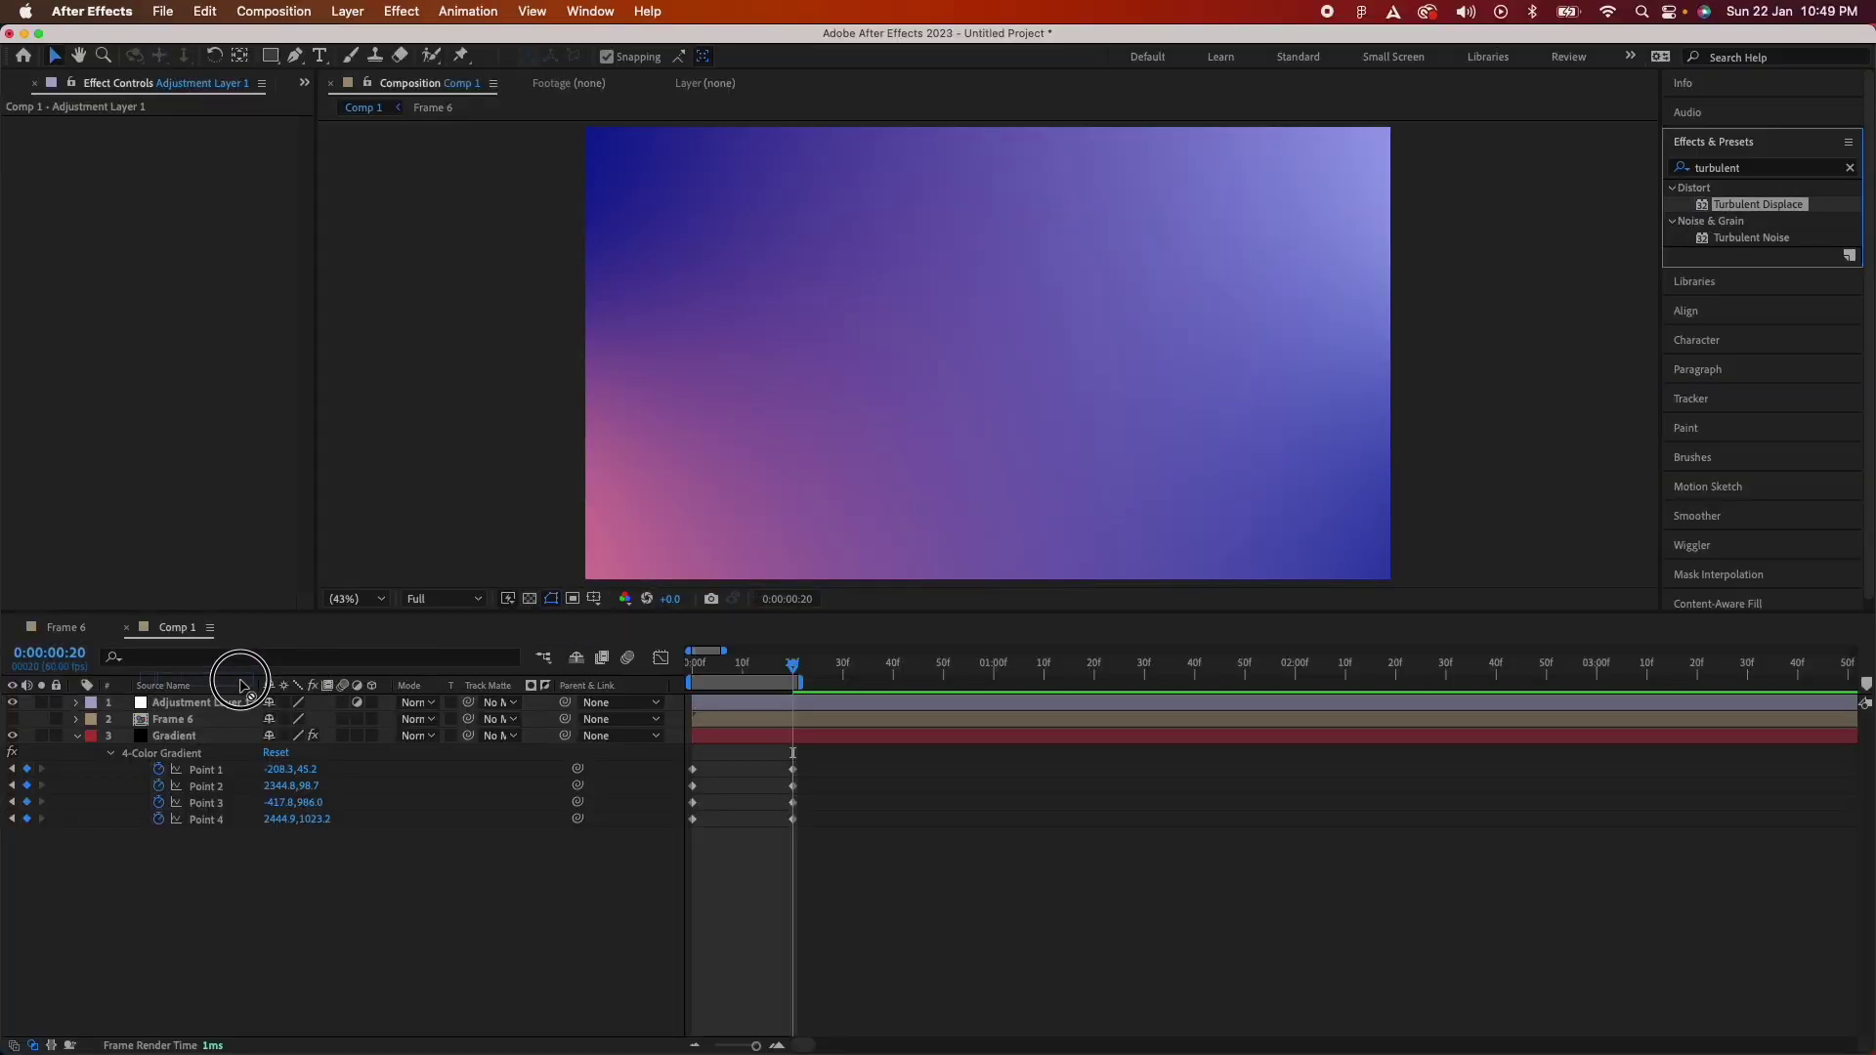
pyautogui.moveTo(234, 703); pyautogui.dragTo(234, 704)
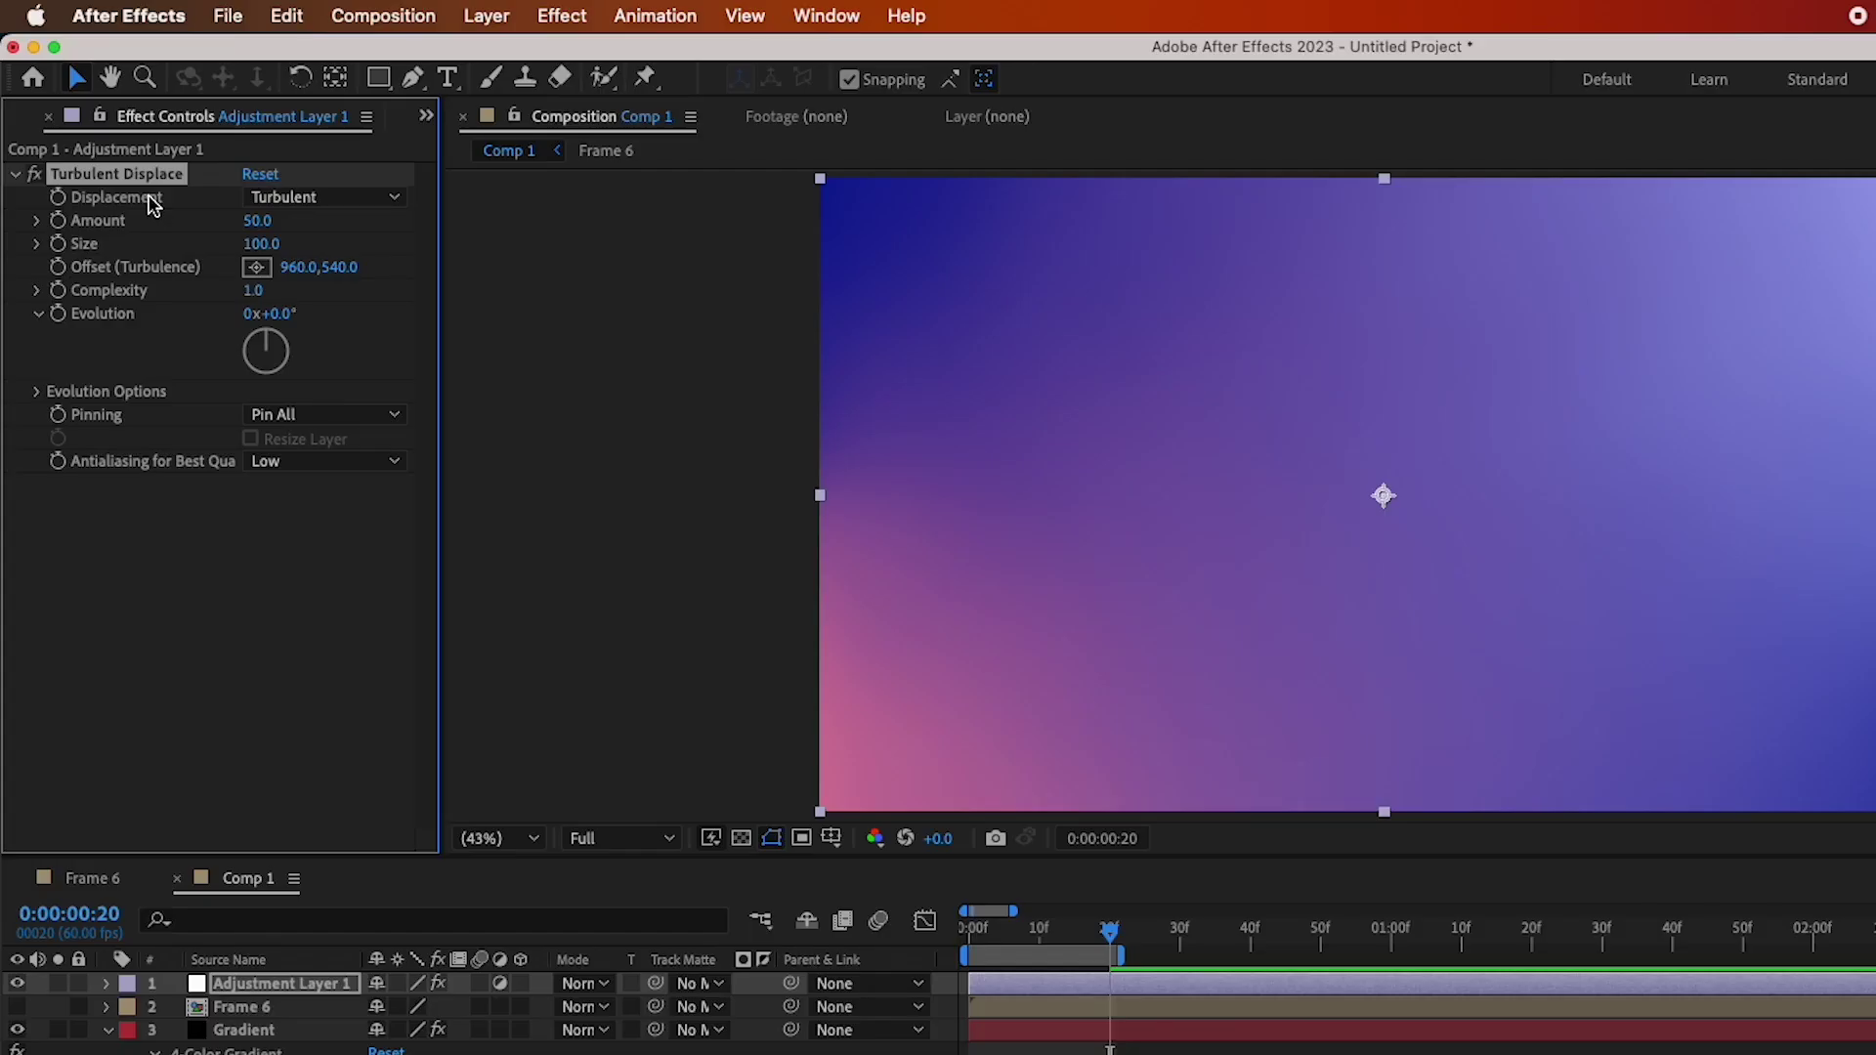
# Set Turbulent Displace to Amount 100, Displacement Twist and Size 400.
pyautogui.click(257, 220)
pyautogui.write('1')
pyautogui.press('Return')
pyautogui.click(323, 197)
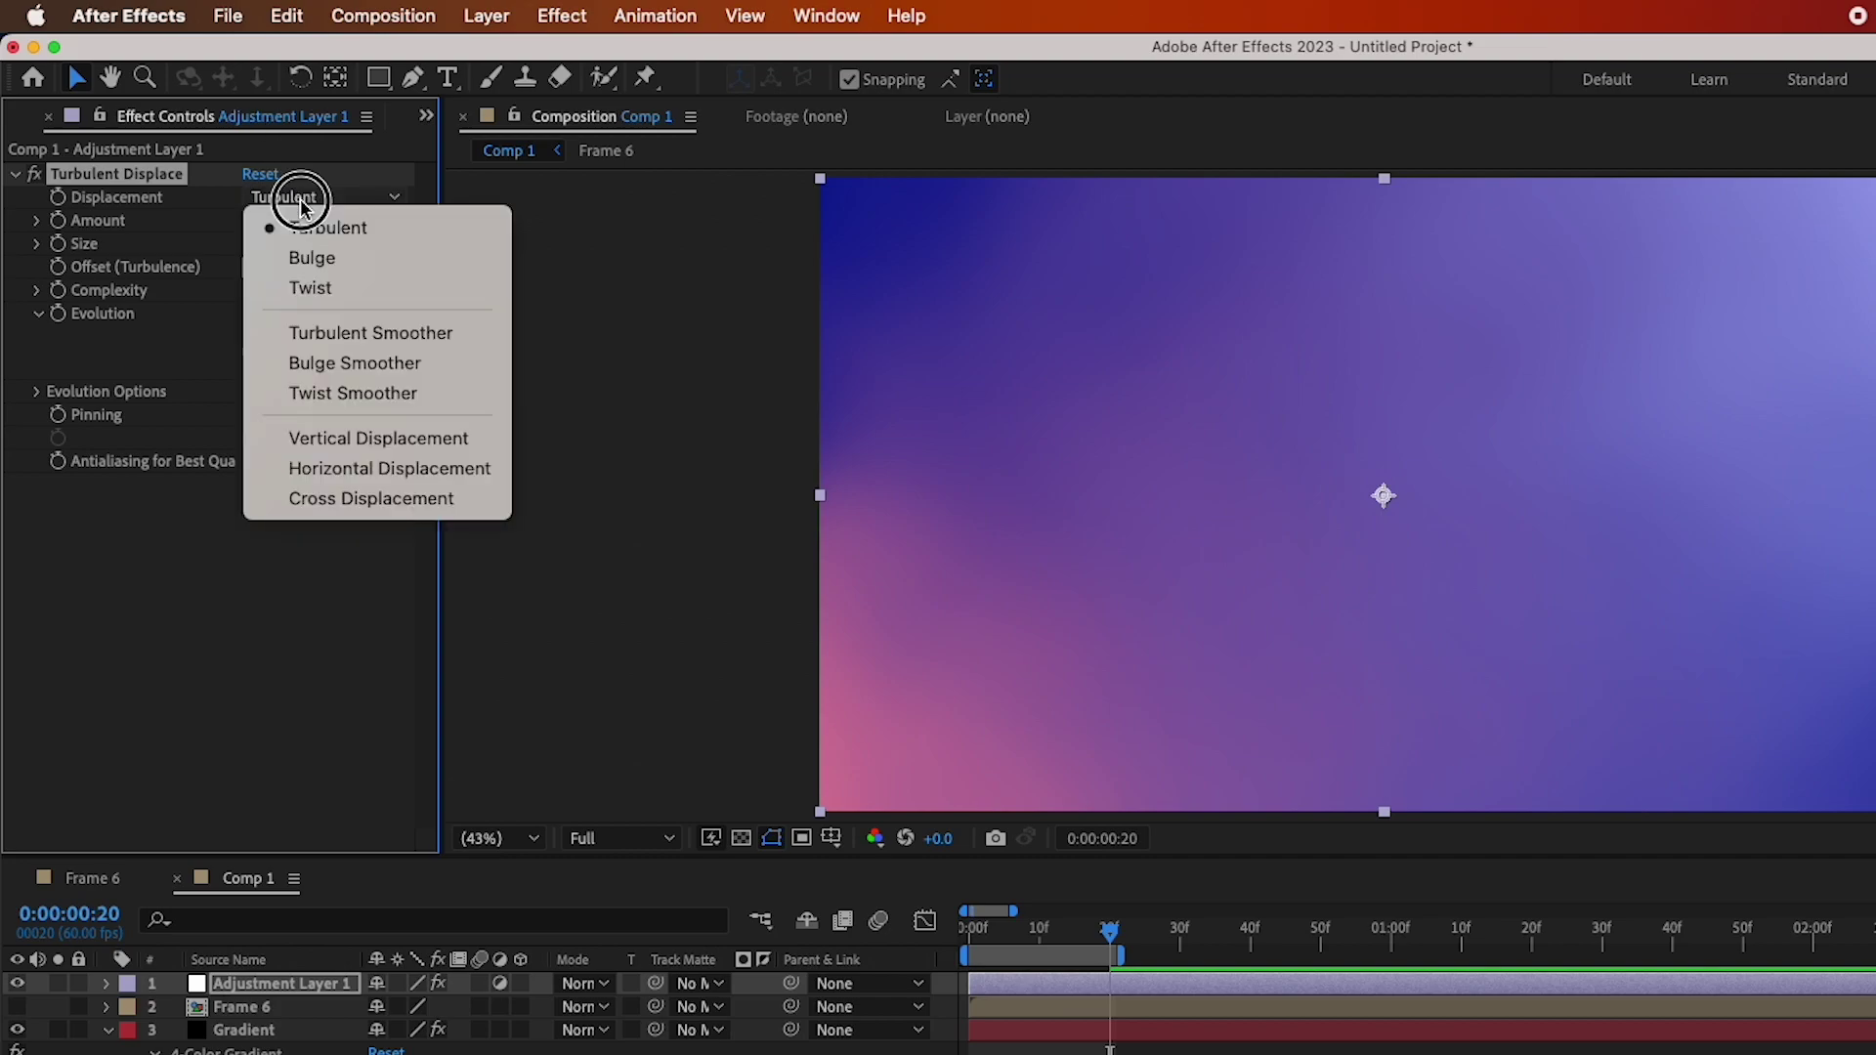
pyautogui.click(310, 291)
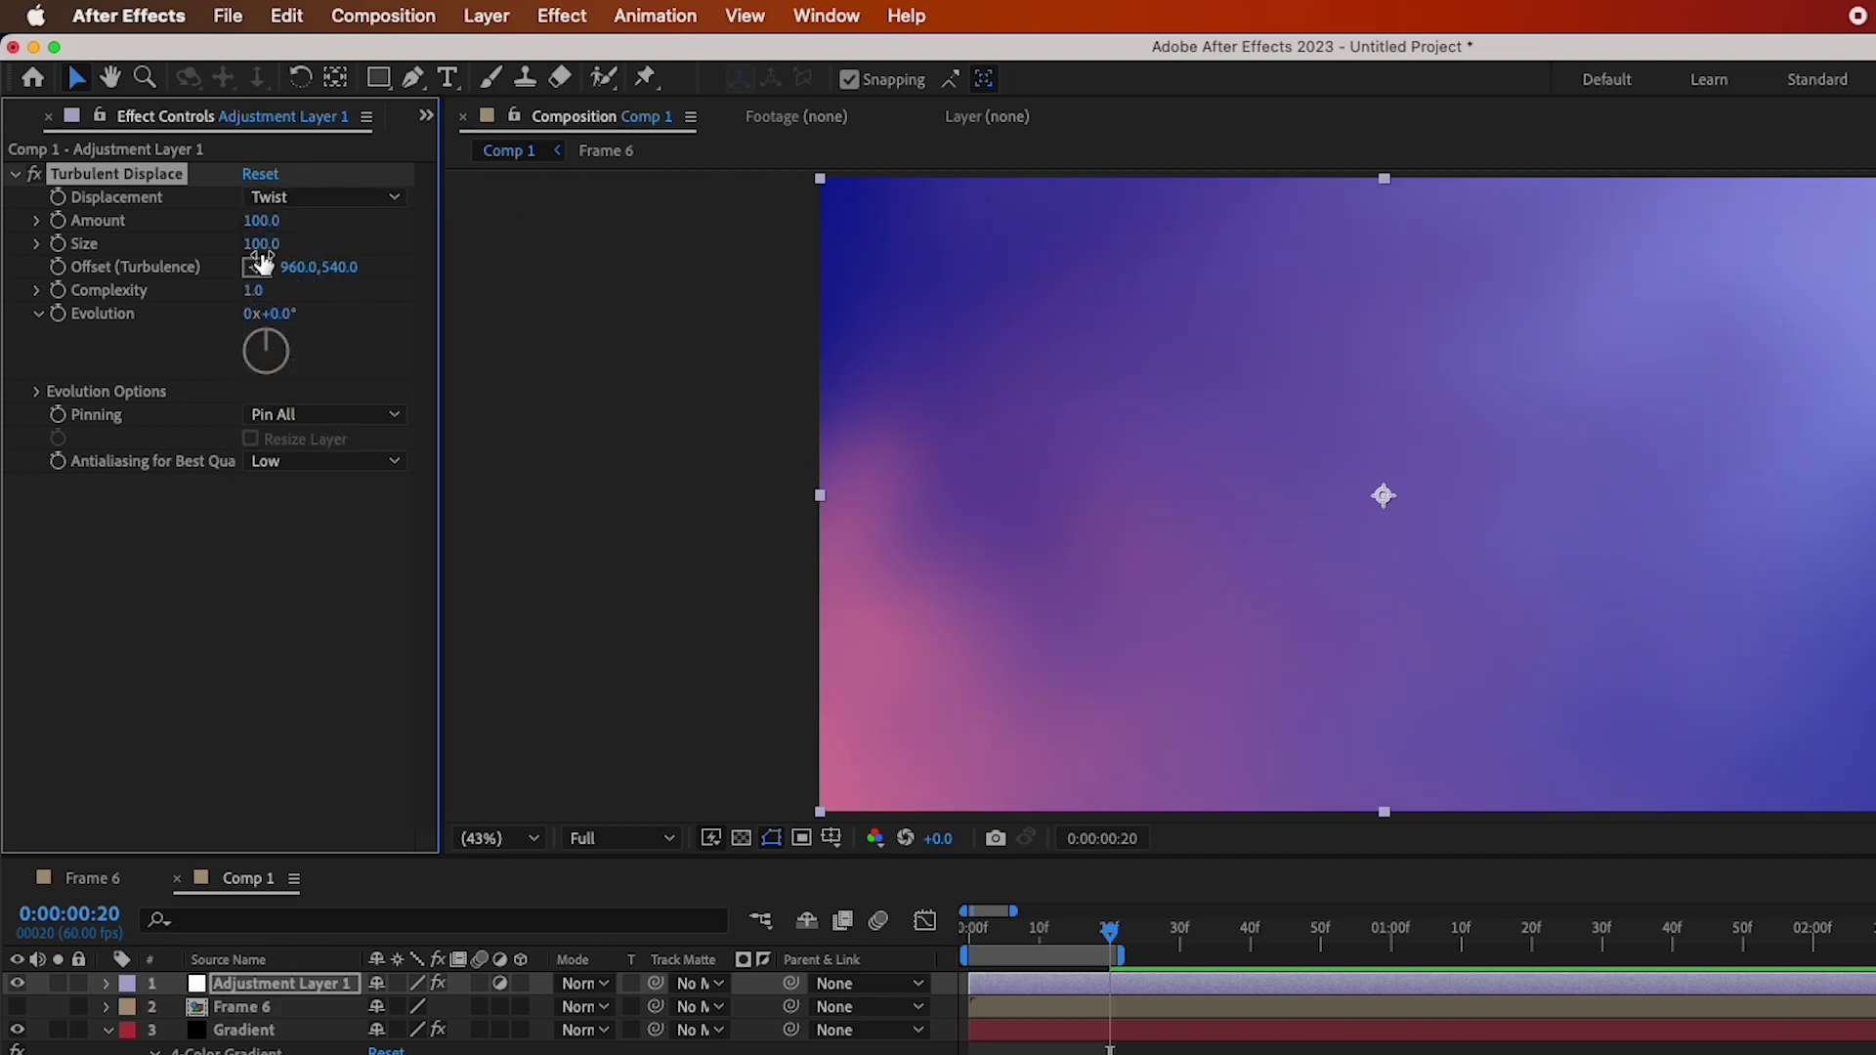
pyautogui.click(262, 246)
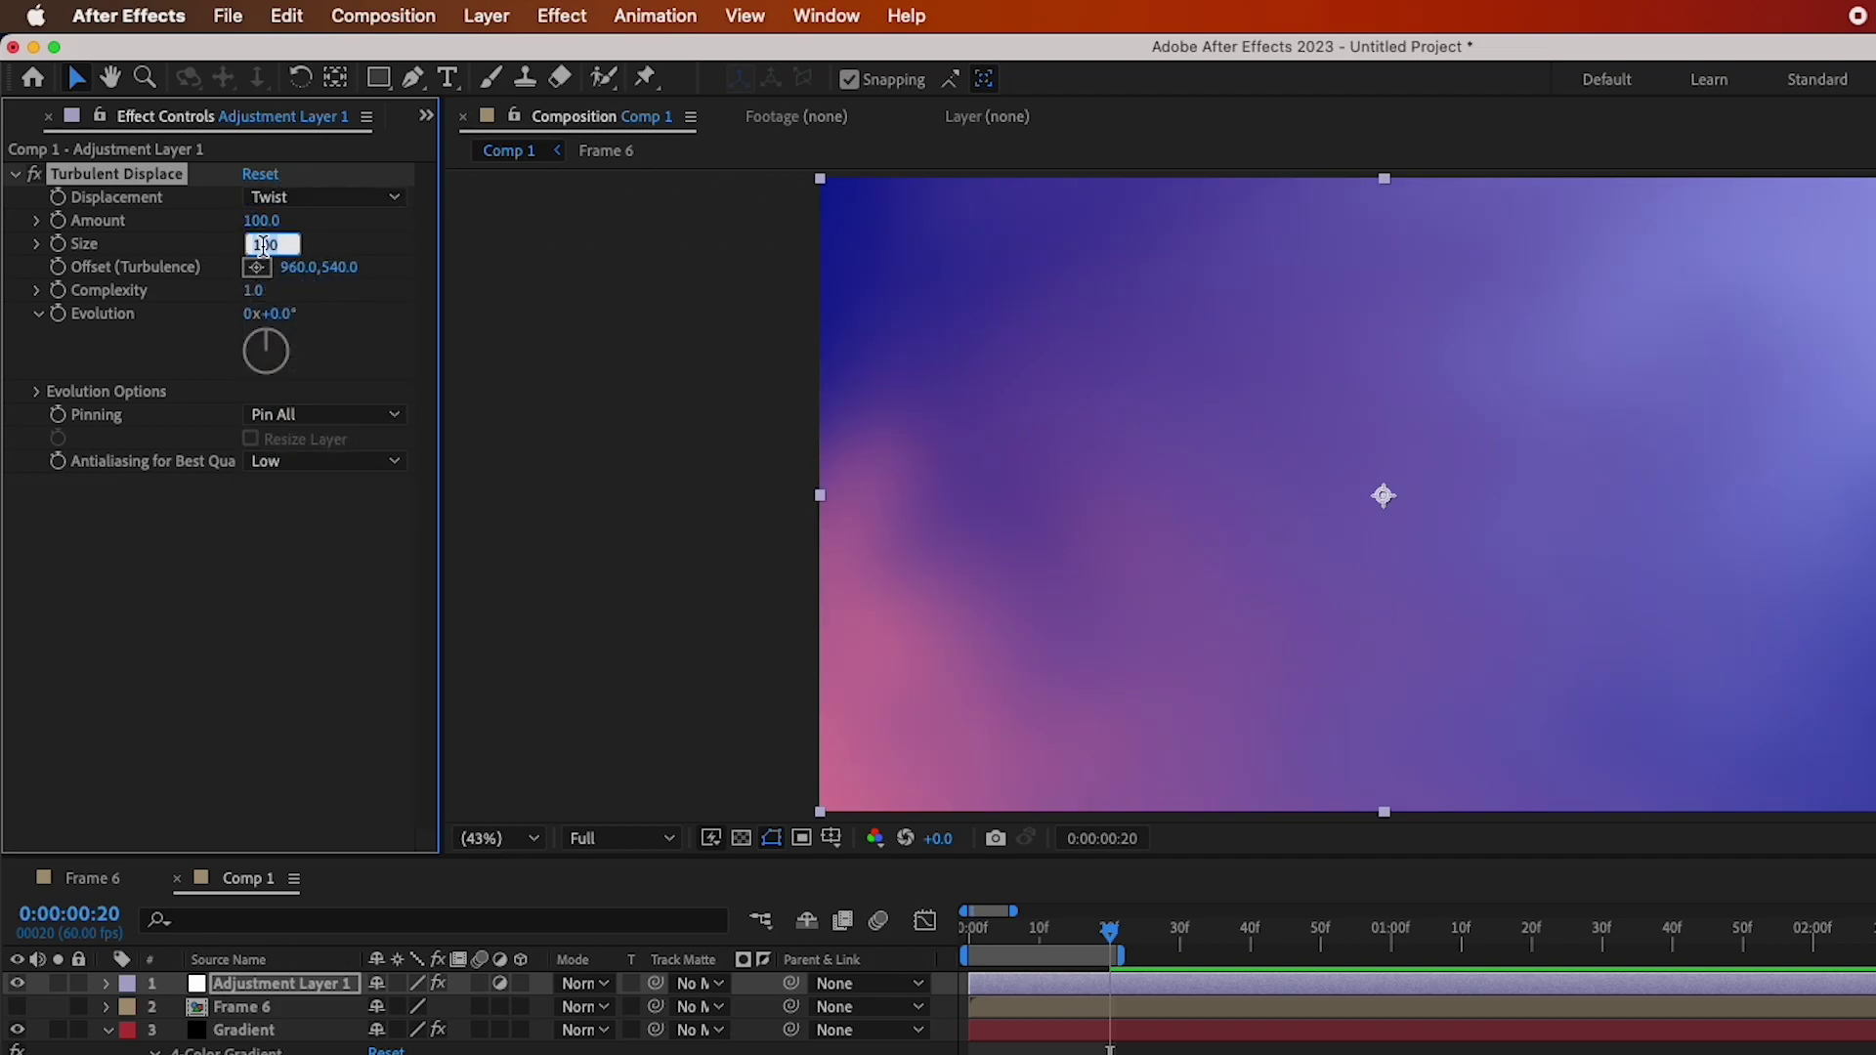
pyautogui.write('400')
pyautogui.press('Return')
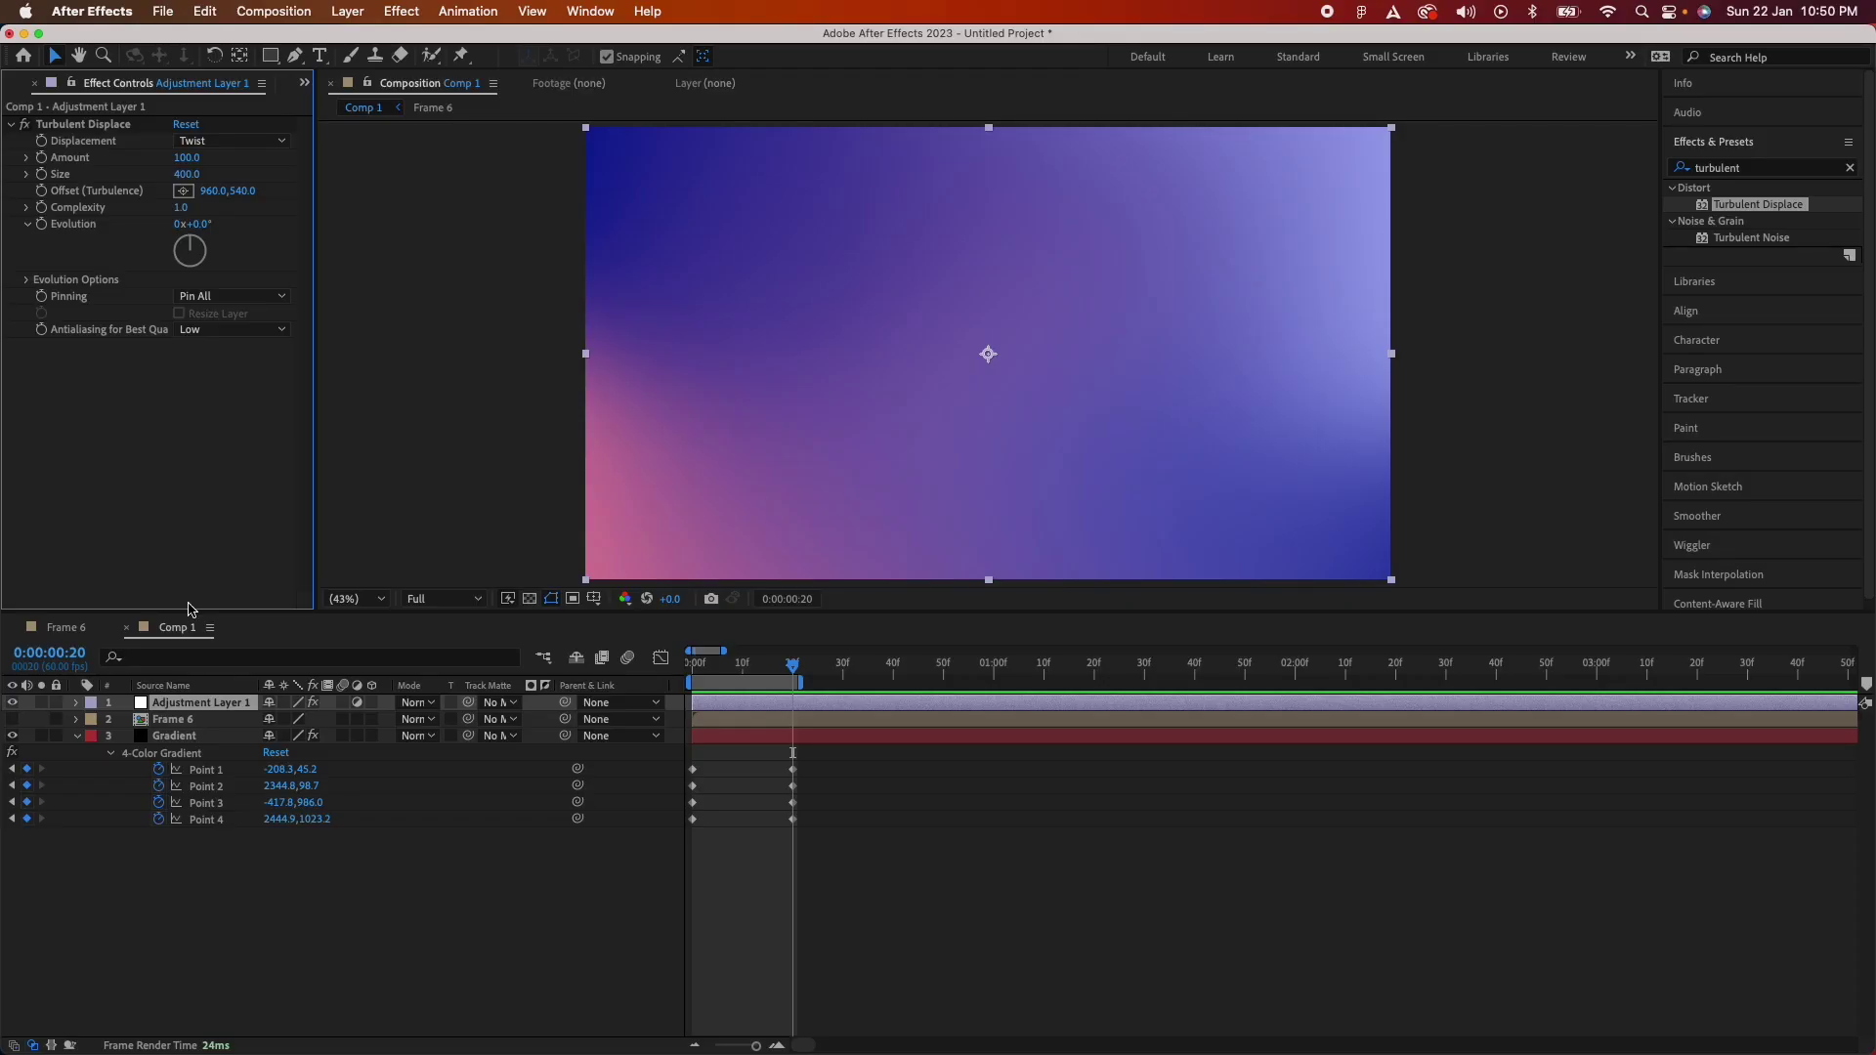
# Delete the Frame 6 layer and apply Motion Tile to Adjustment Layer 1, above Turbulent Displace.
pyautogui.click(191, 719)
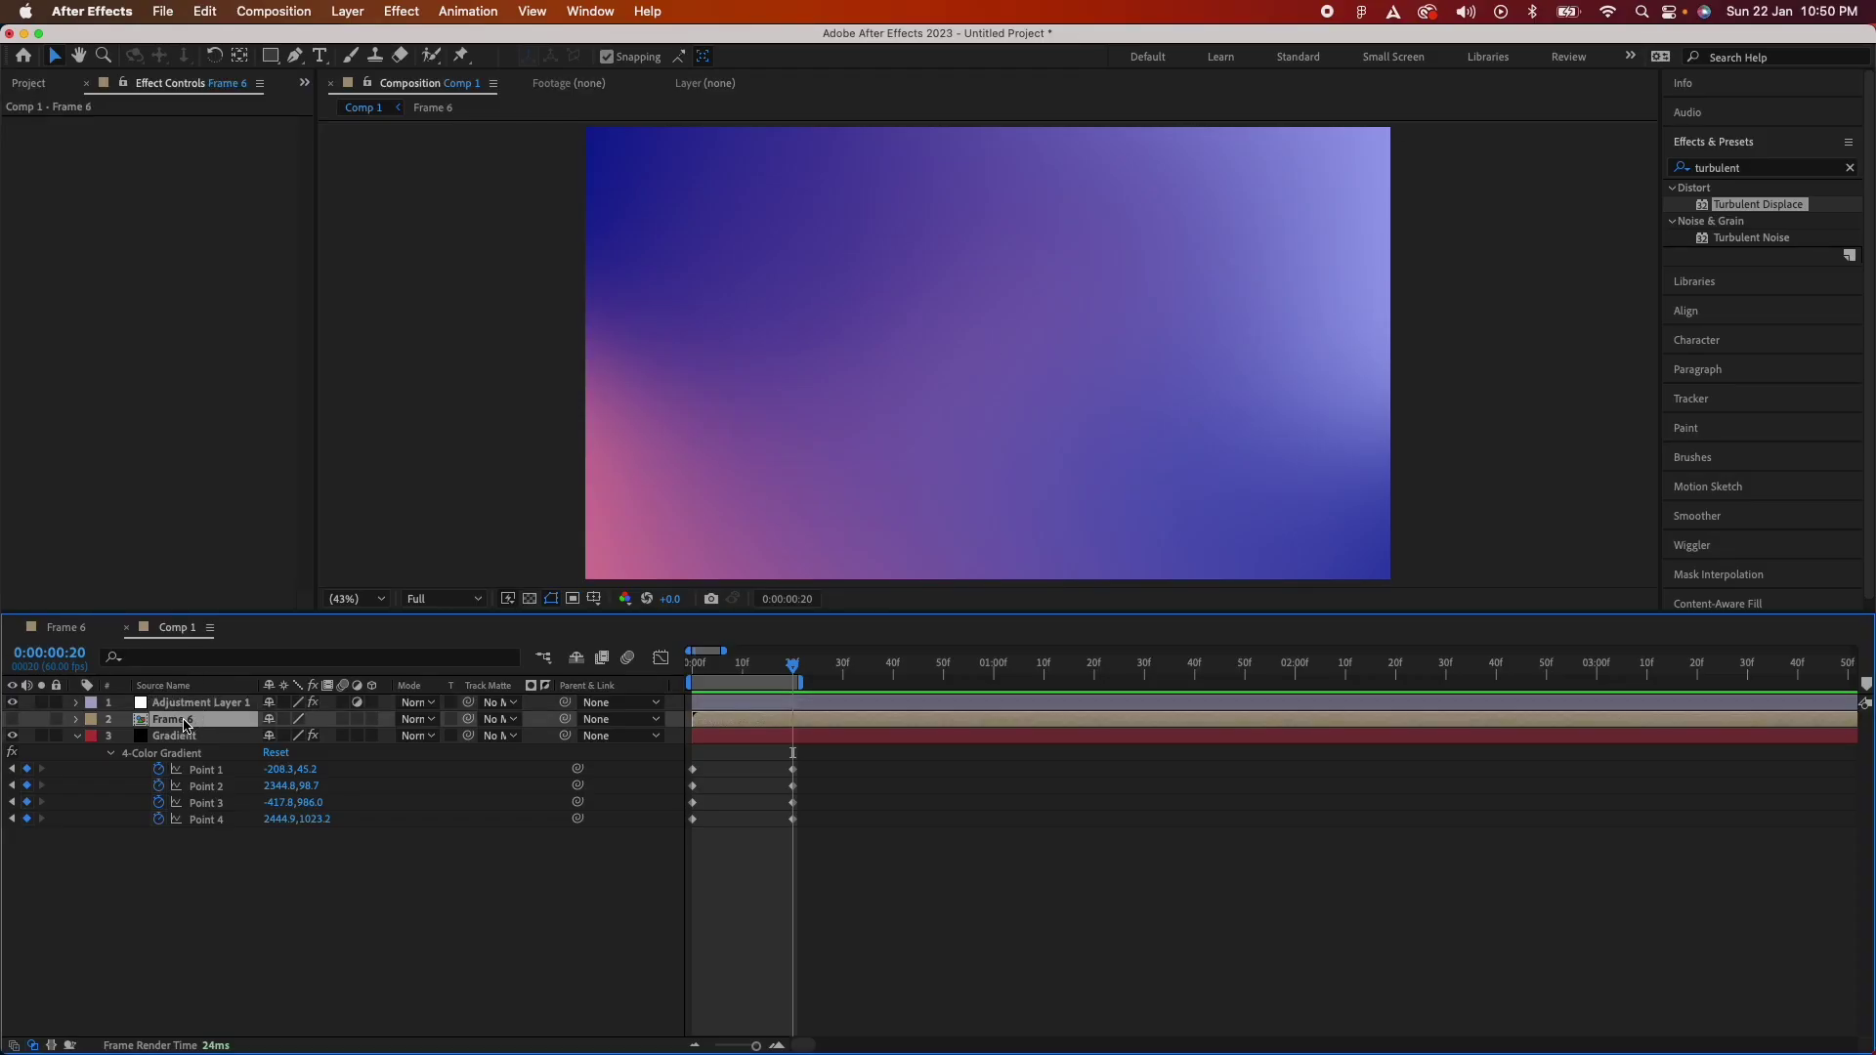
pyautogui.press('Delete')
pyautogui.click(195, 704)
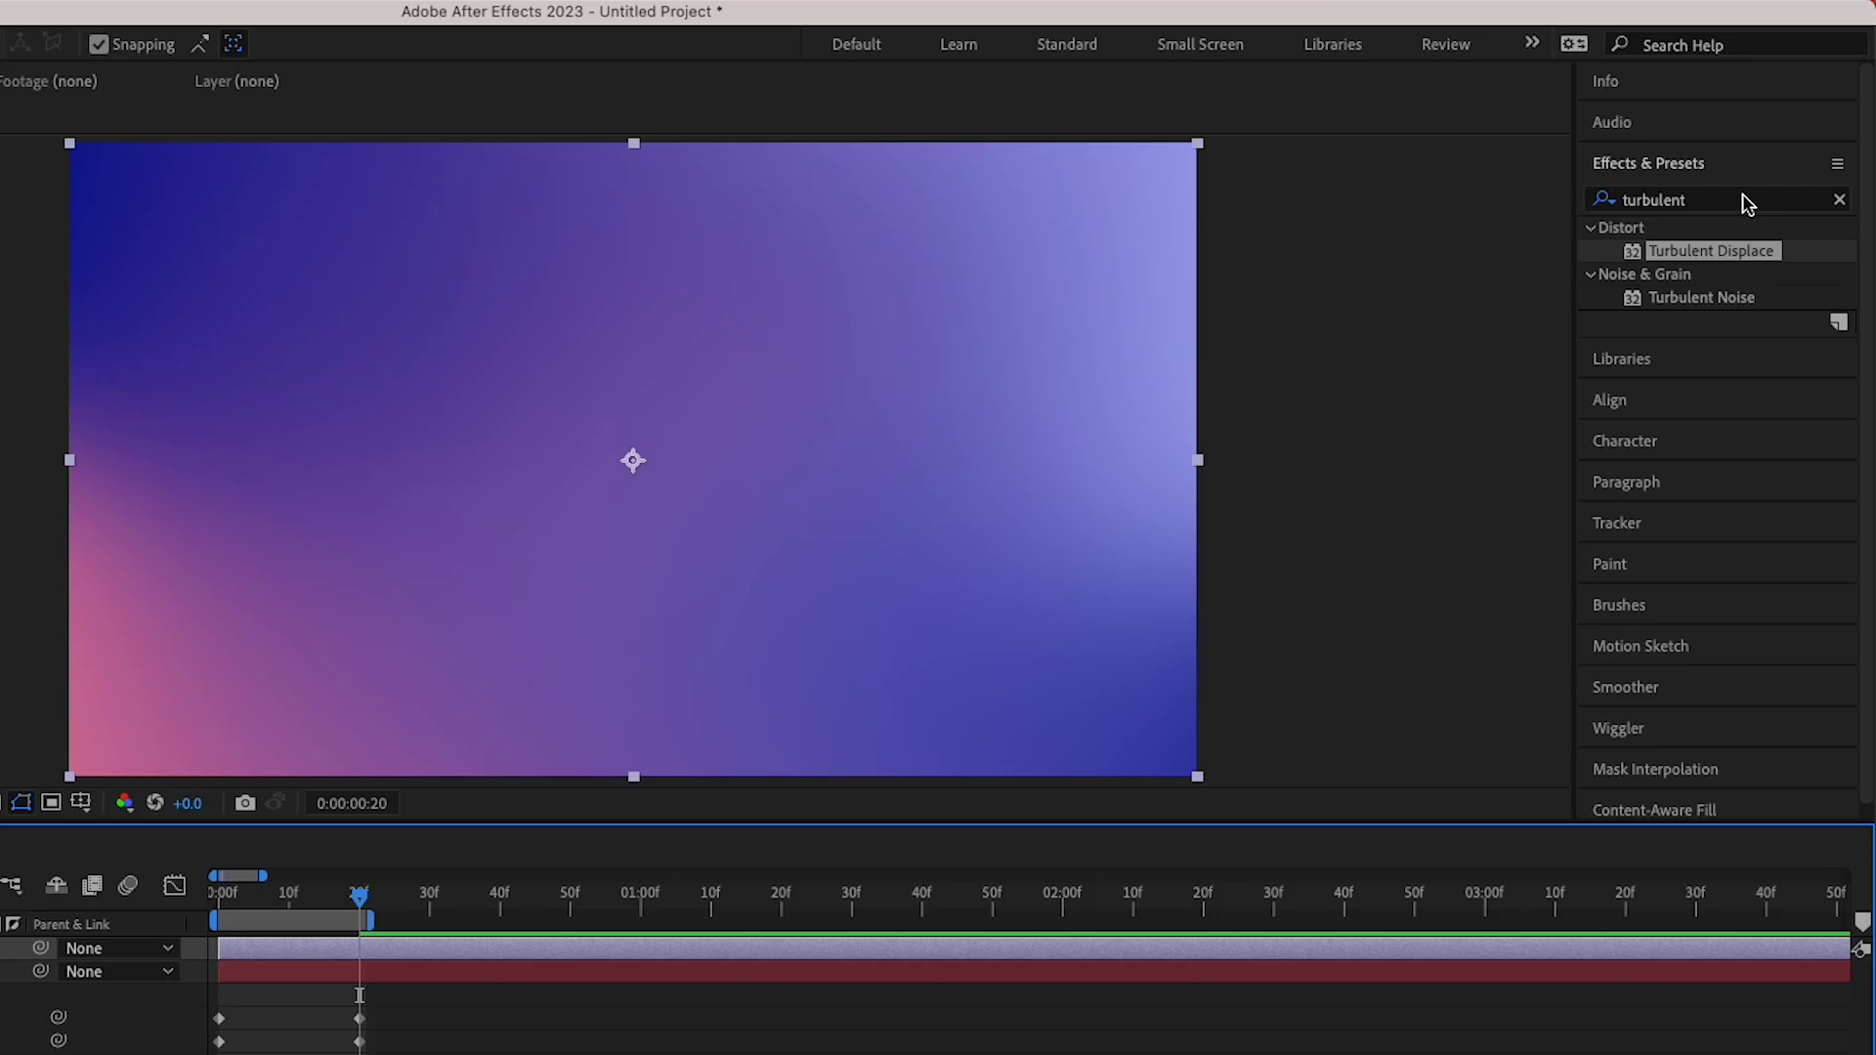
pyautogui.click(1784, 171)
pyautogui.write('motion')
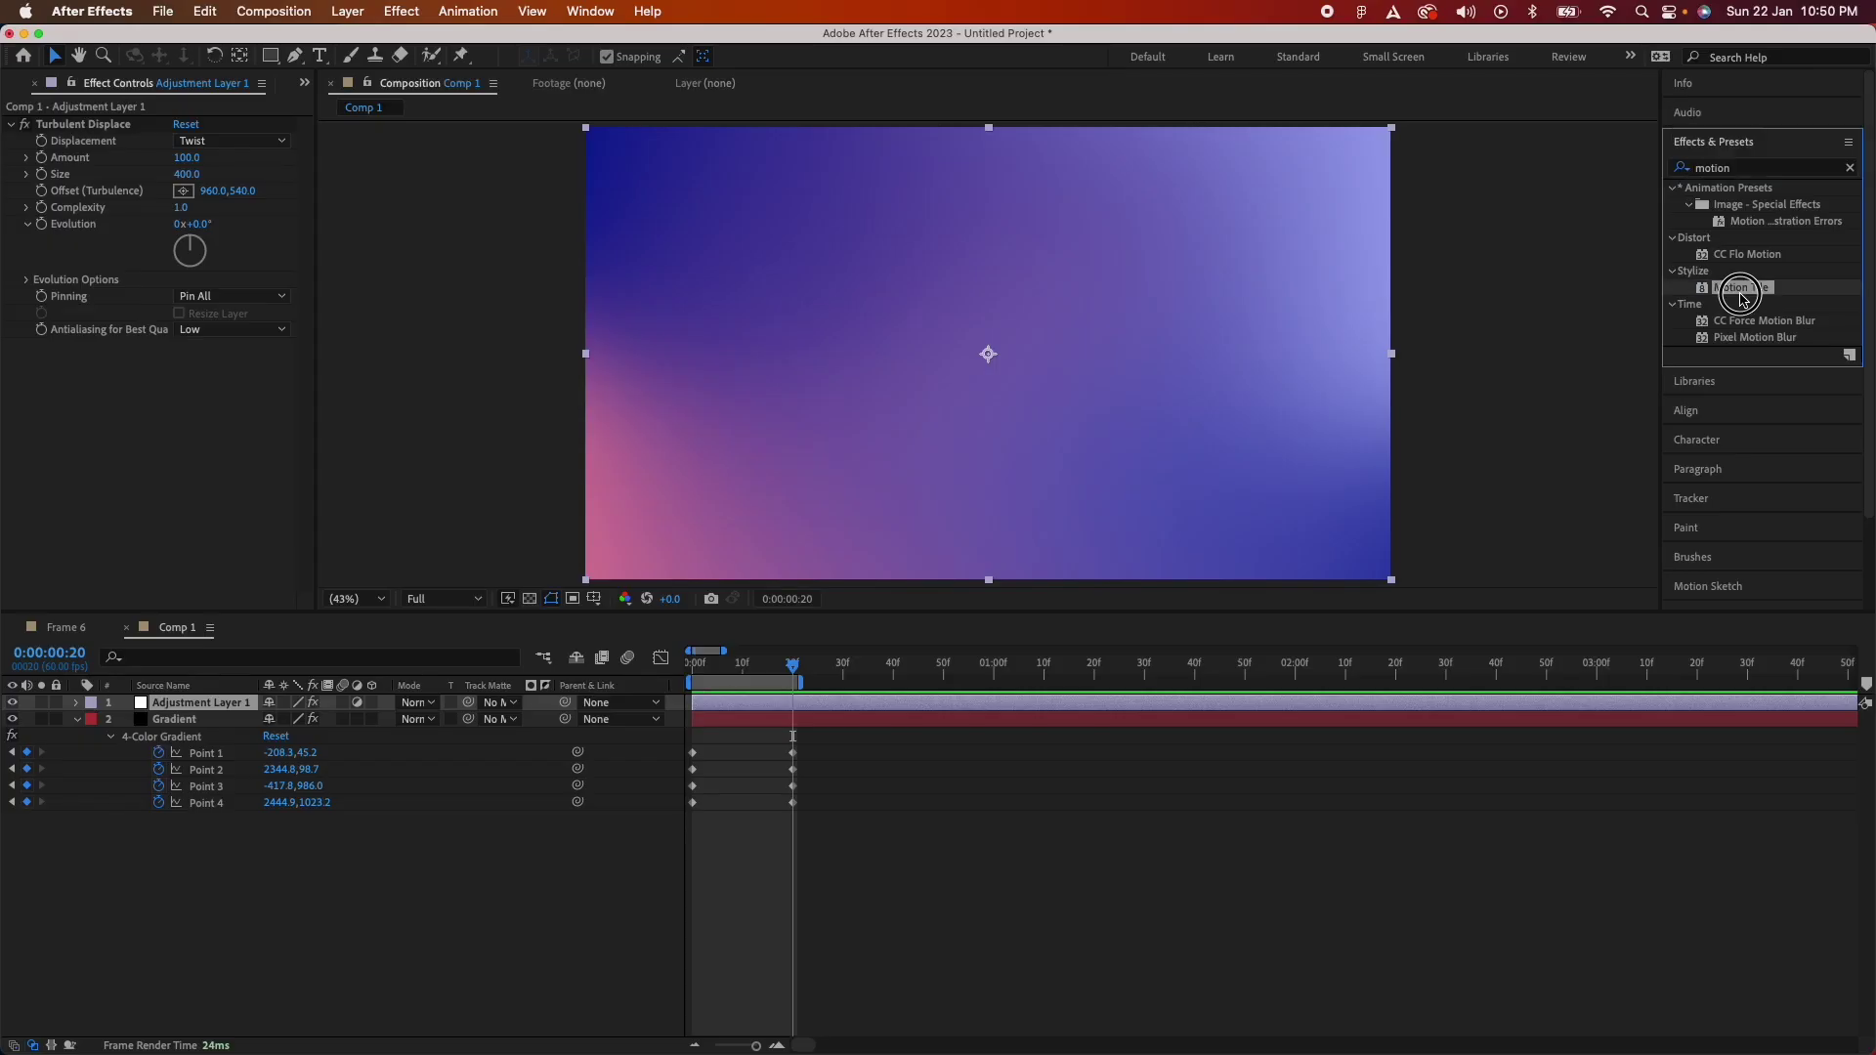
pyautogui.moveTo(1687, 367); pyautogui.dragTo(65, 912)
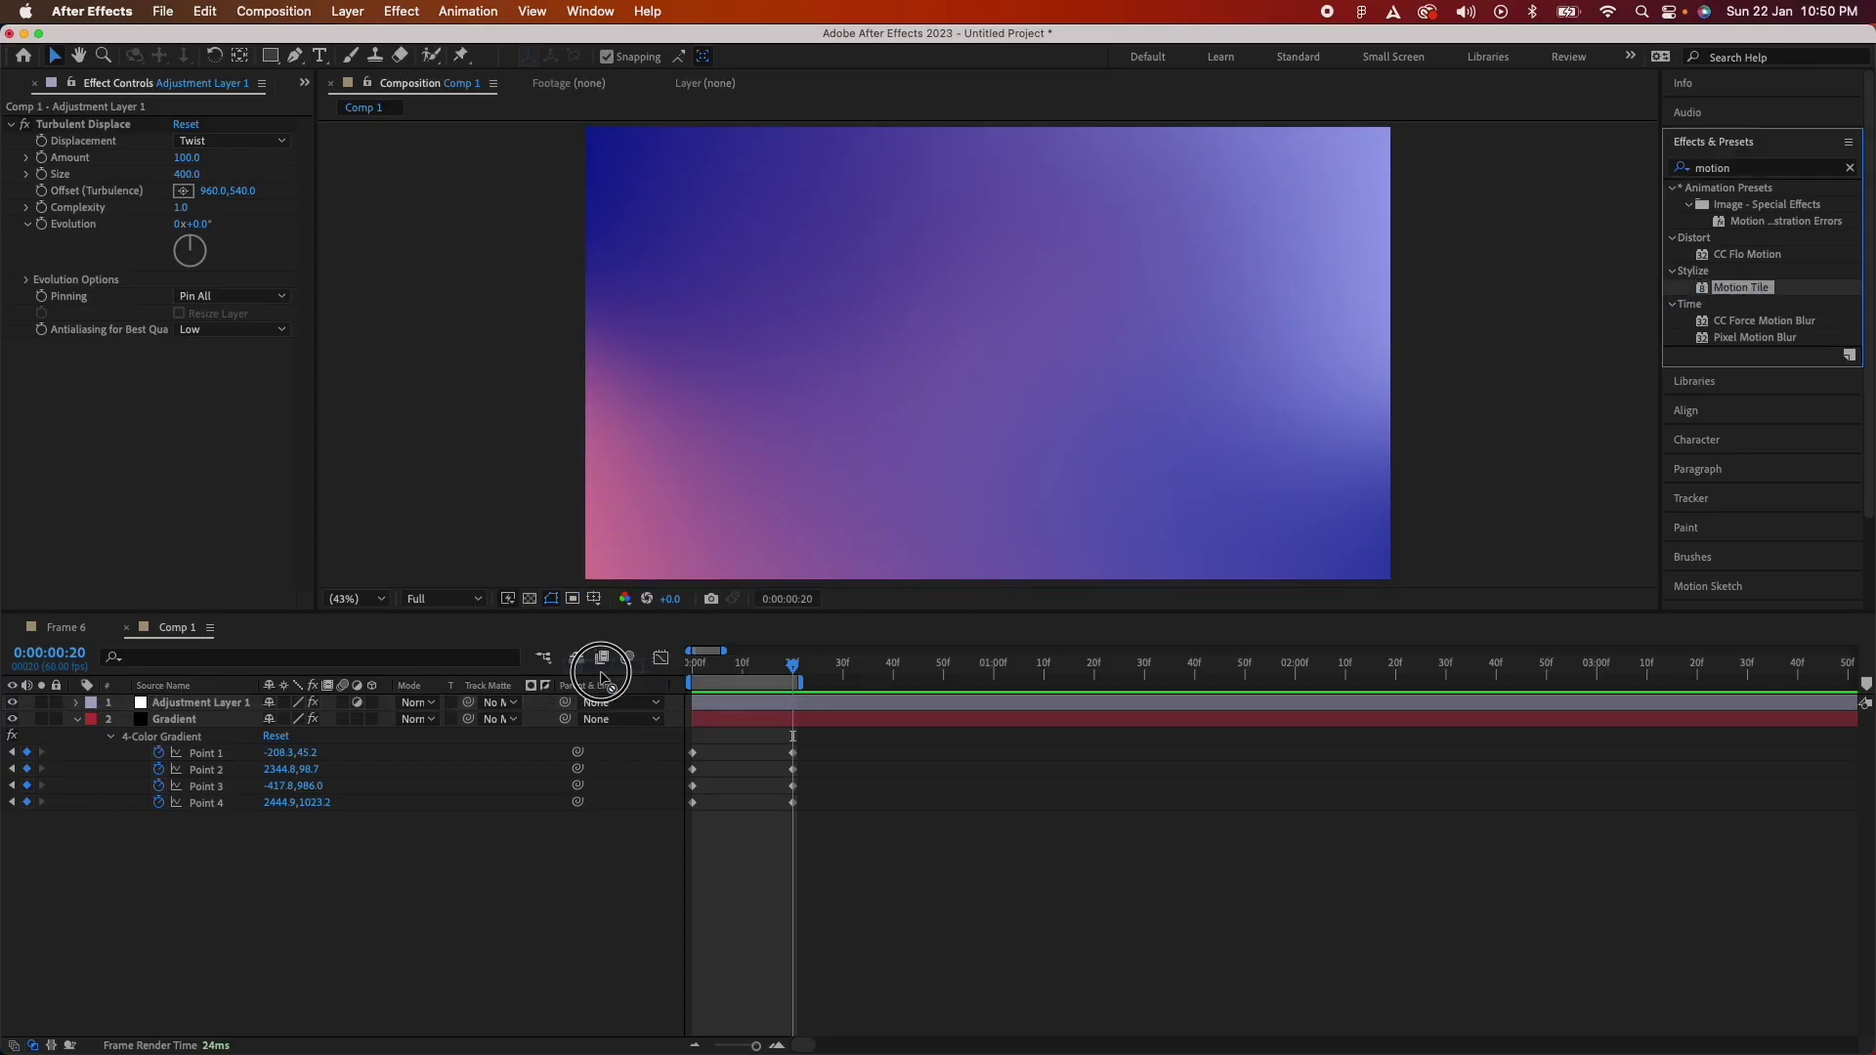
pyautogui.moveTo(583, 677); pyautogui.dragTo(190, 597)
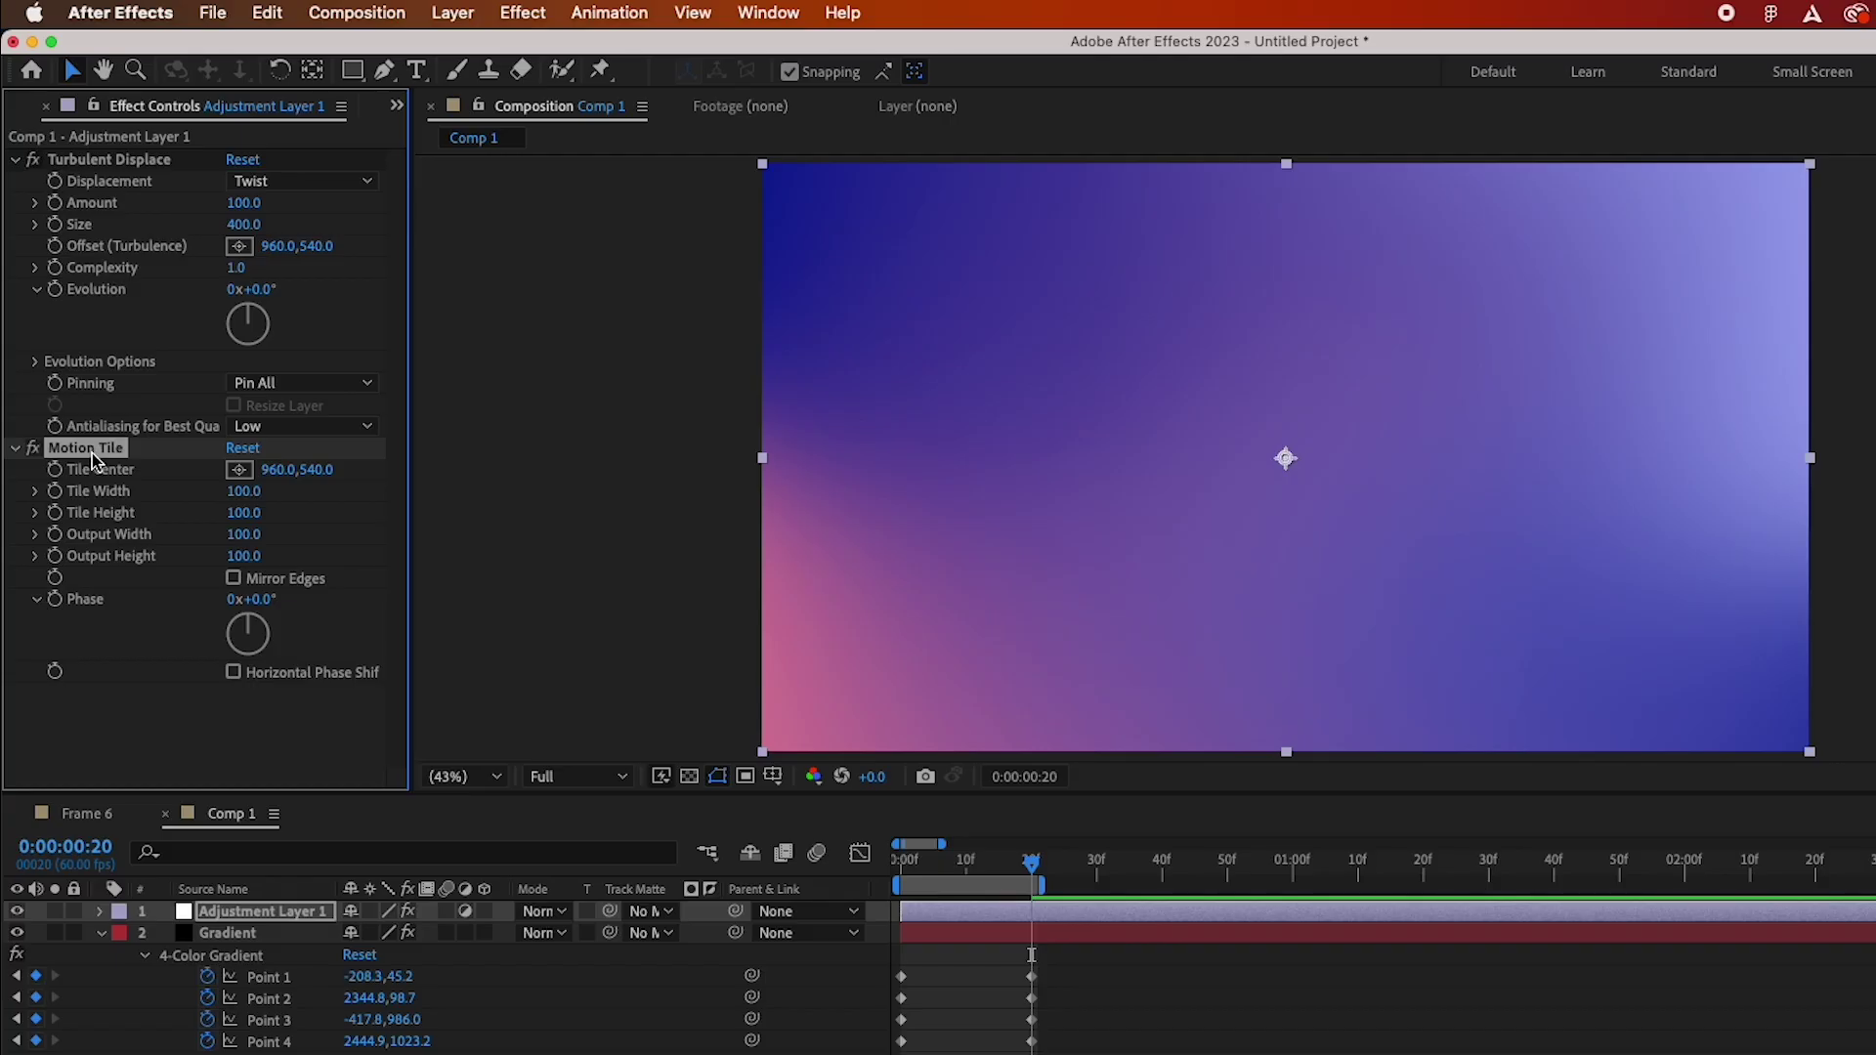
pyautogui.moveTo(71, 351); pyautogui.dragTo(86, 151)
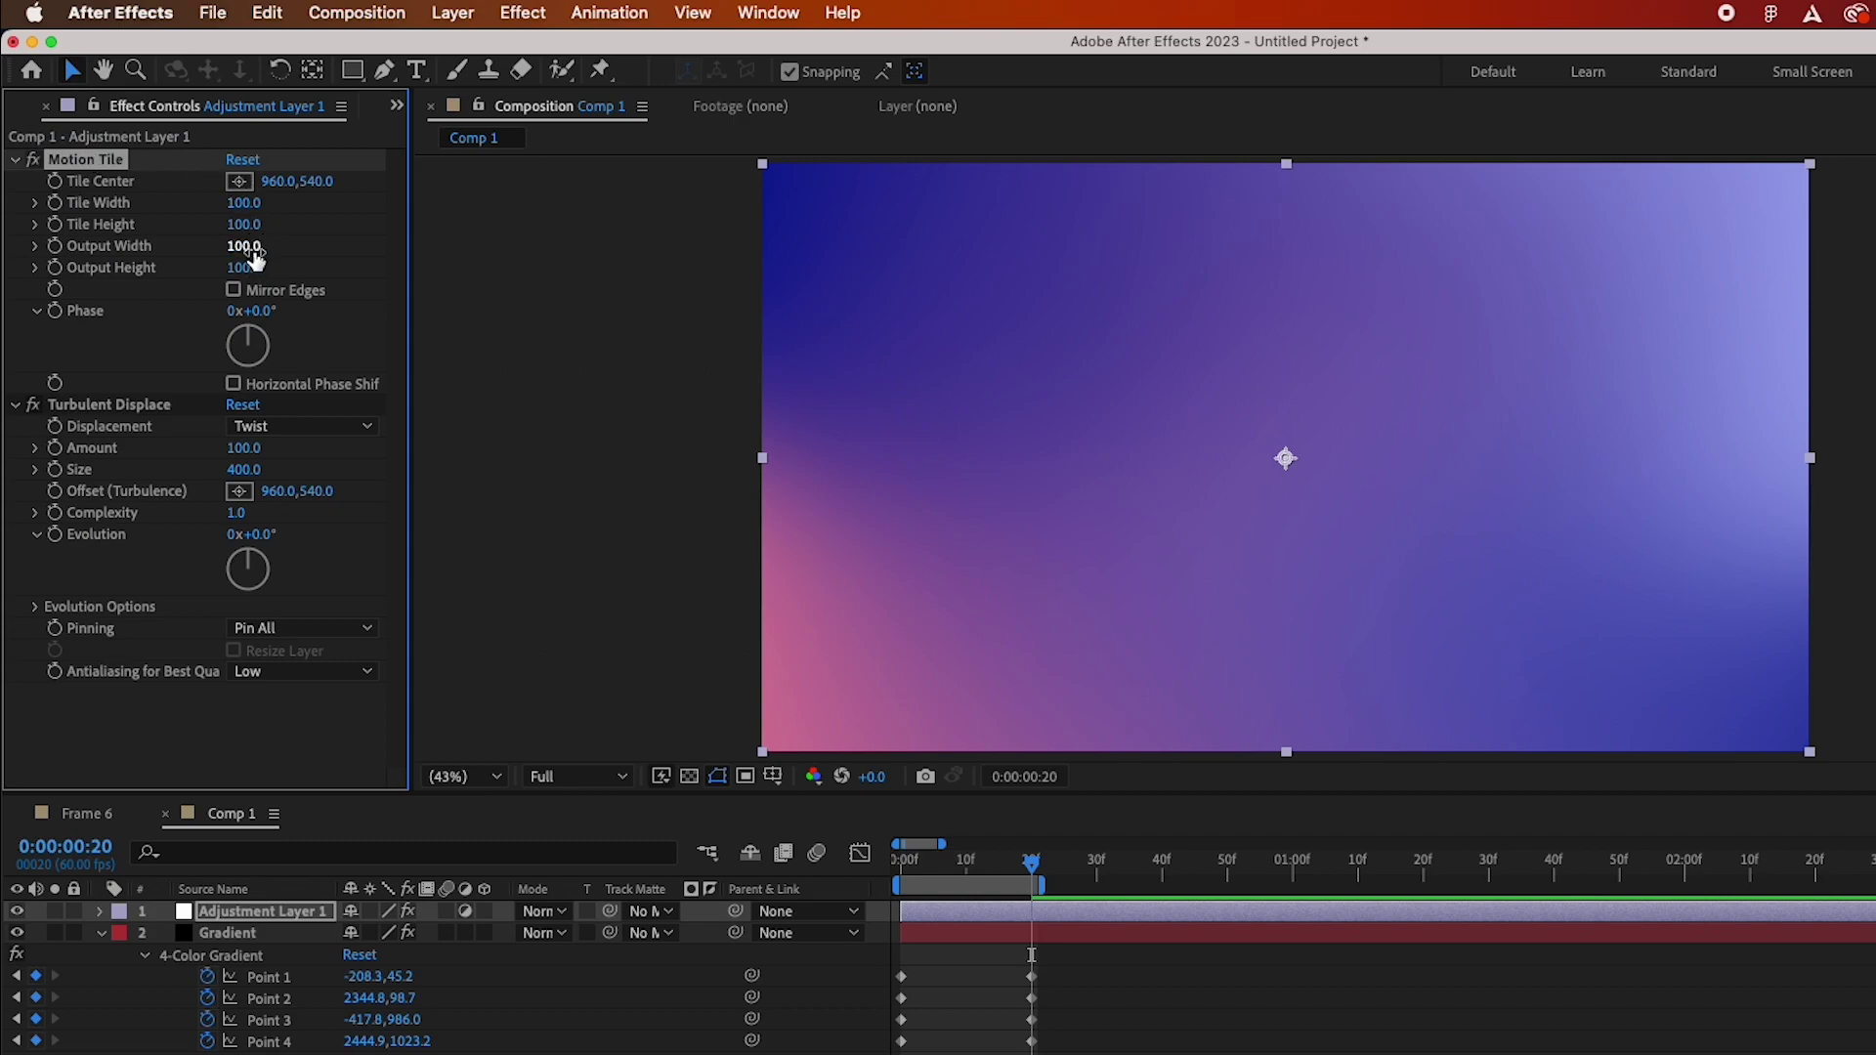
# Set Motion Tile's Output Width and Height to 350 and enable Mirror Edges.
pyautogui.click(252, 247)
pyautogui.write('350')
pyautogui.press('Return')
pyautogui.click(253, 272)
pyautogui.write('350')
pyautogui.press('Return')
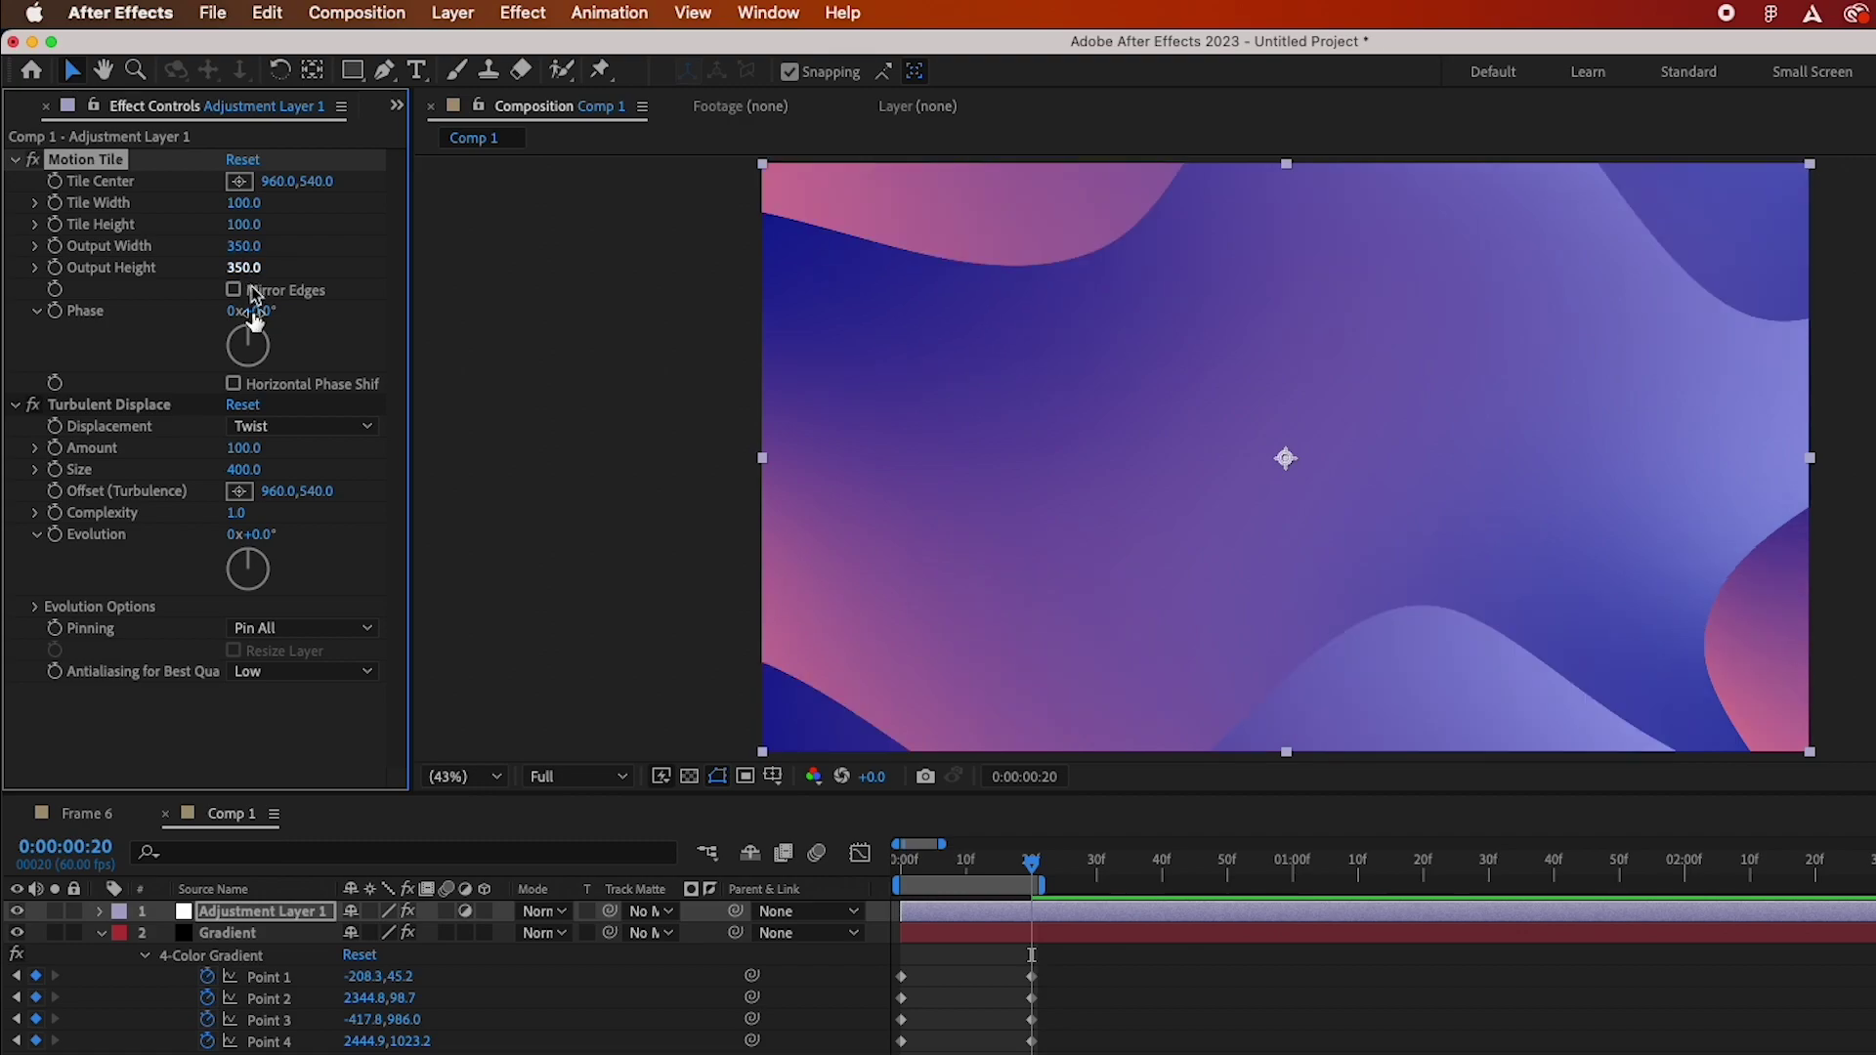
pyautogui.click(234, 290)
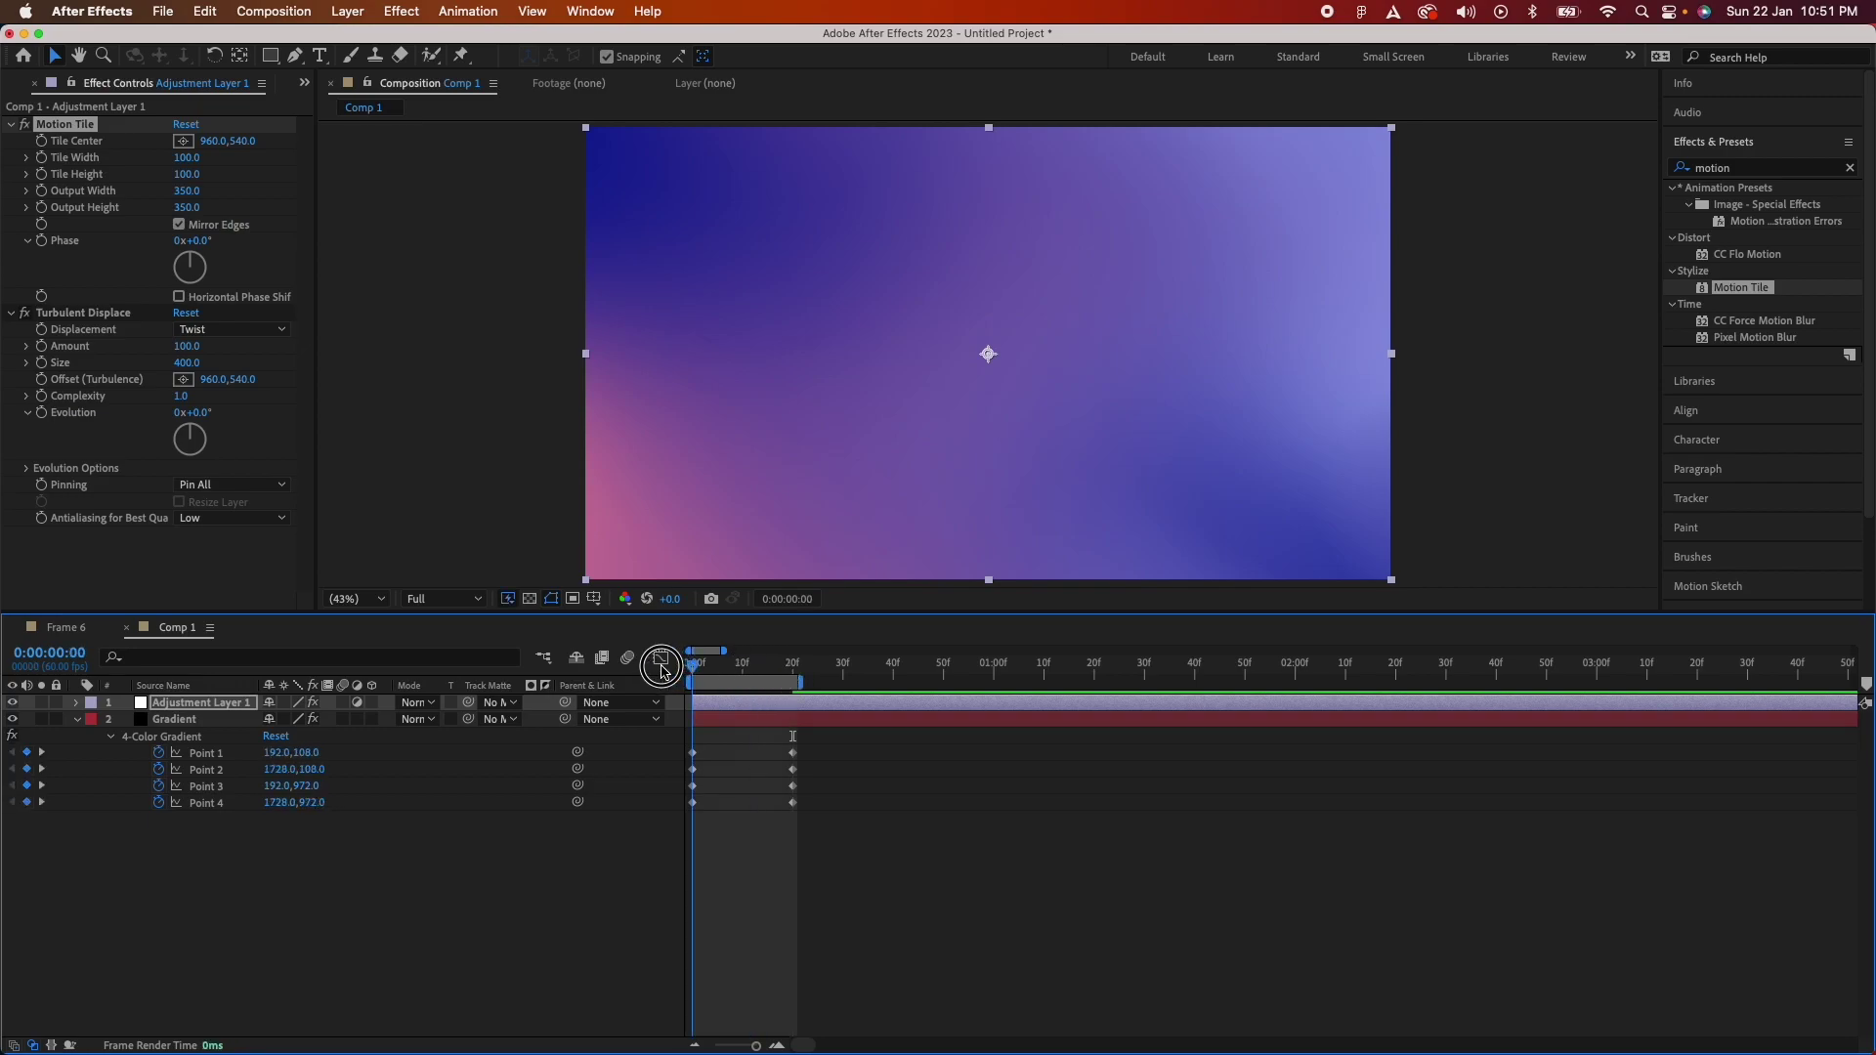
# Extend the work area end to about 5 seconds and return to the first frame.
pyautogui.moveTo(795, 674); pyautogui.dragTo(660, 666)
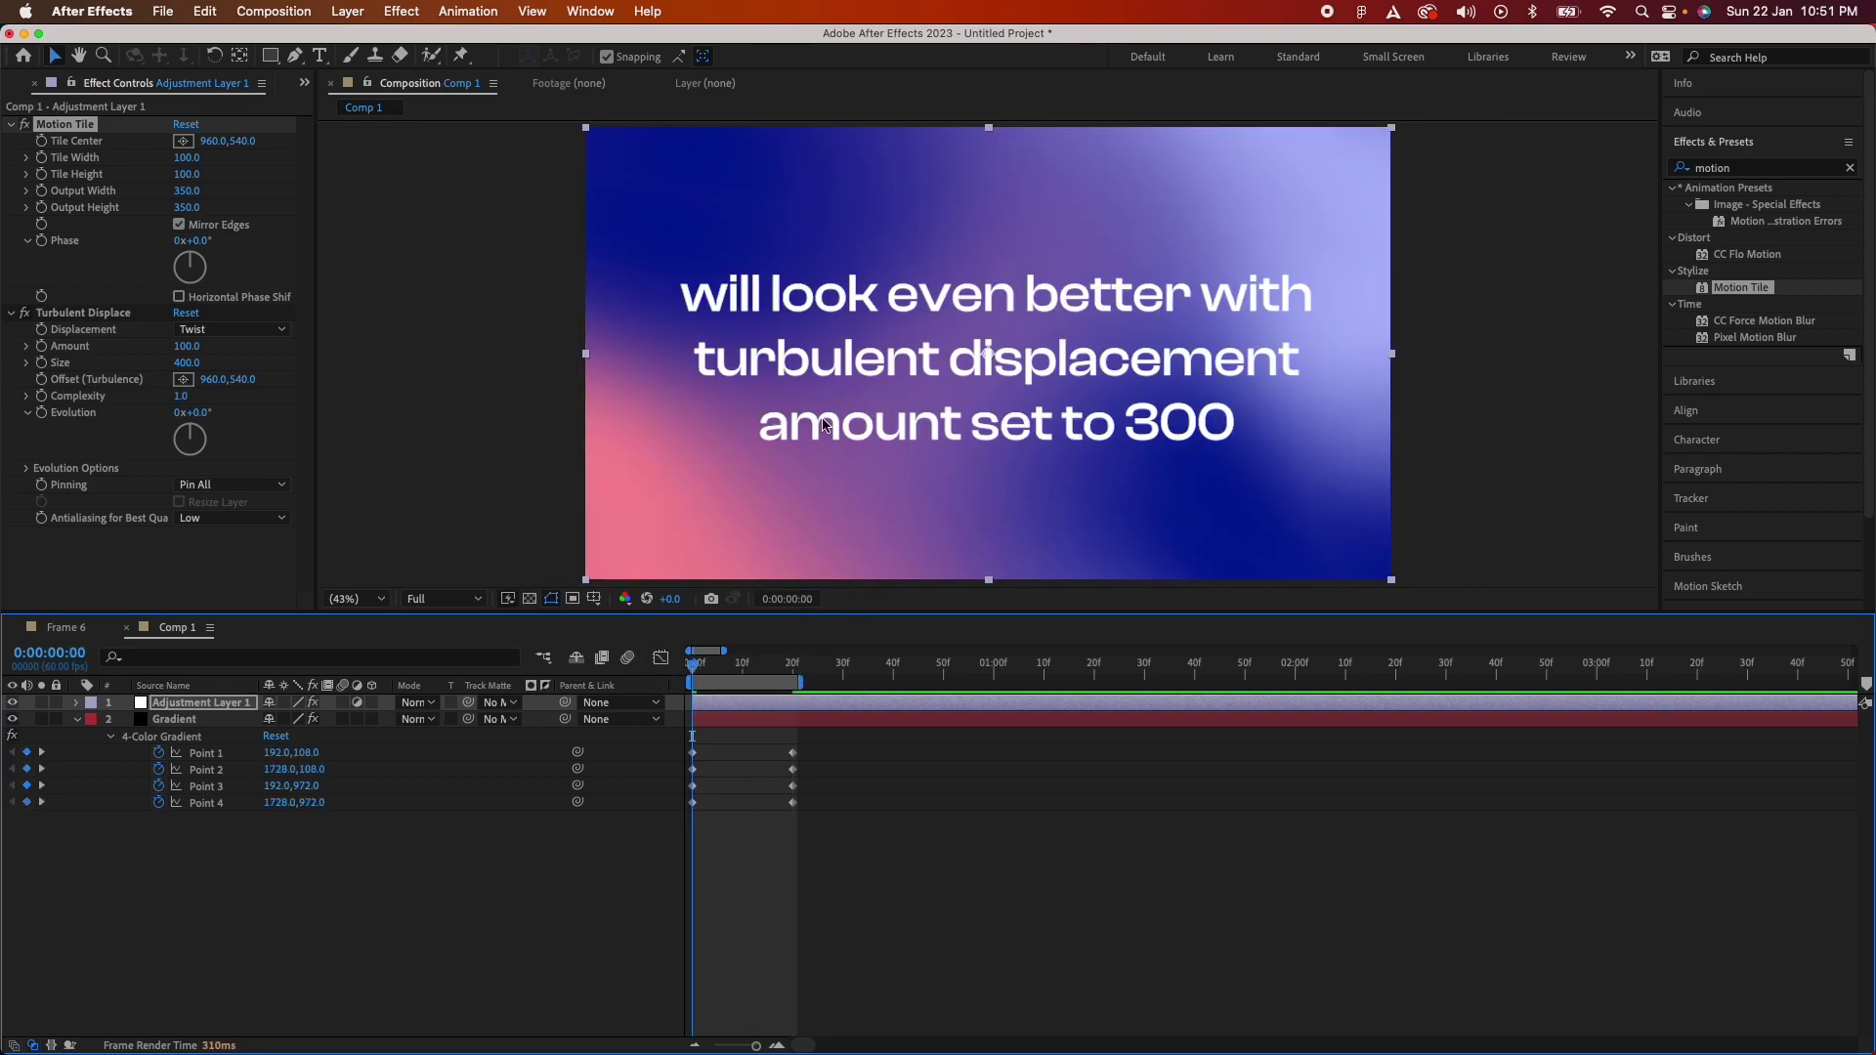
pyautogui.moveTo(799, 681); pyautogui.dragTo(1436, 683)
pyautogui.press('-')
pyautogui.moveTo(966, 700); pyautogui.dragTo(1163, 686)
pyautogui.click(1159, 664)
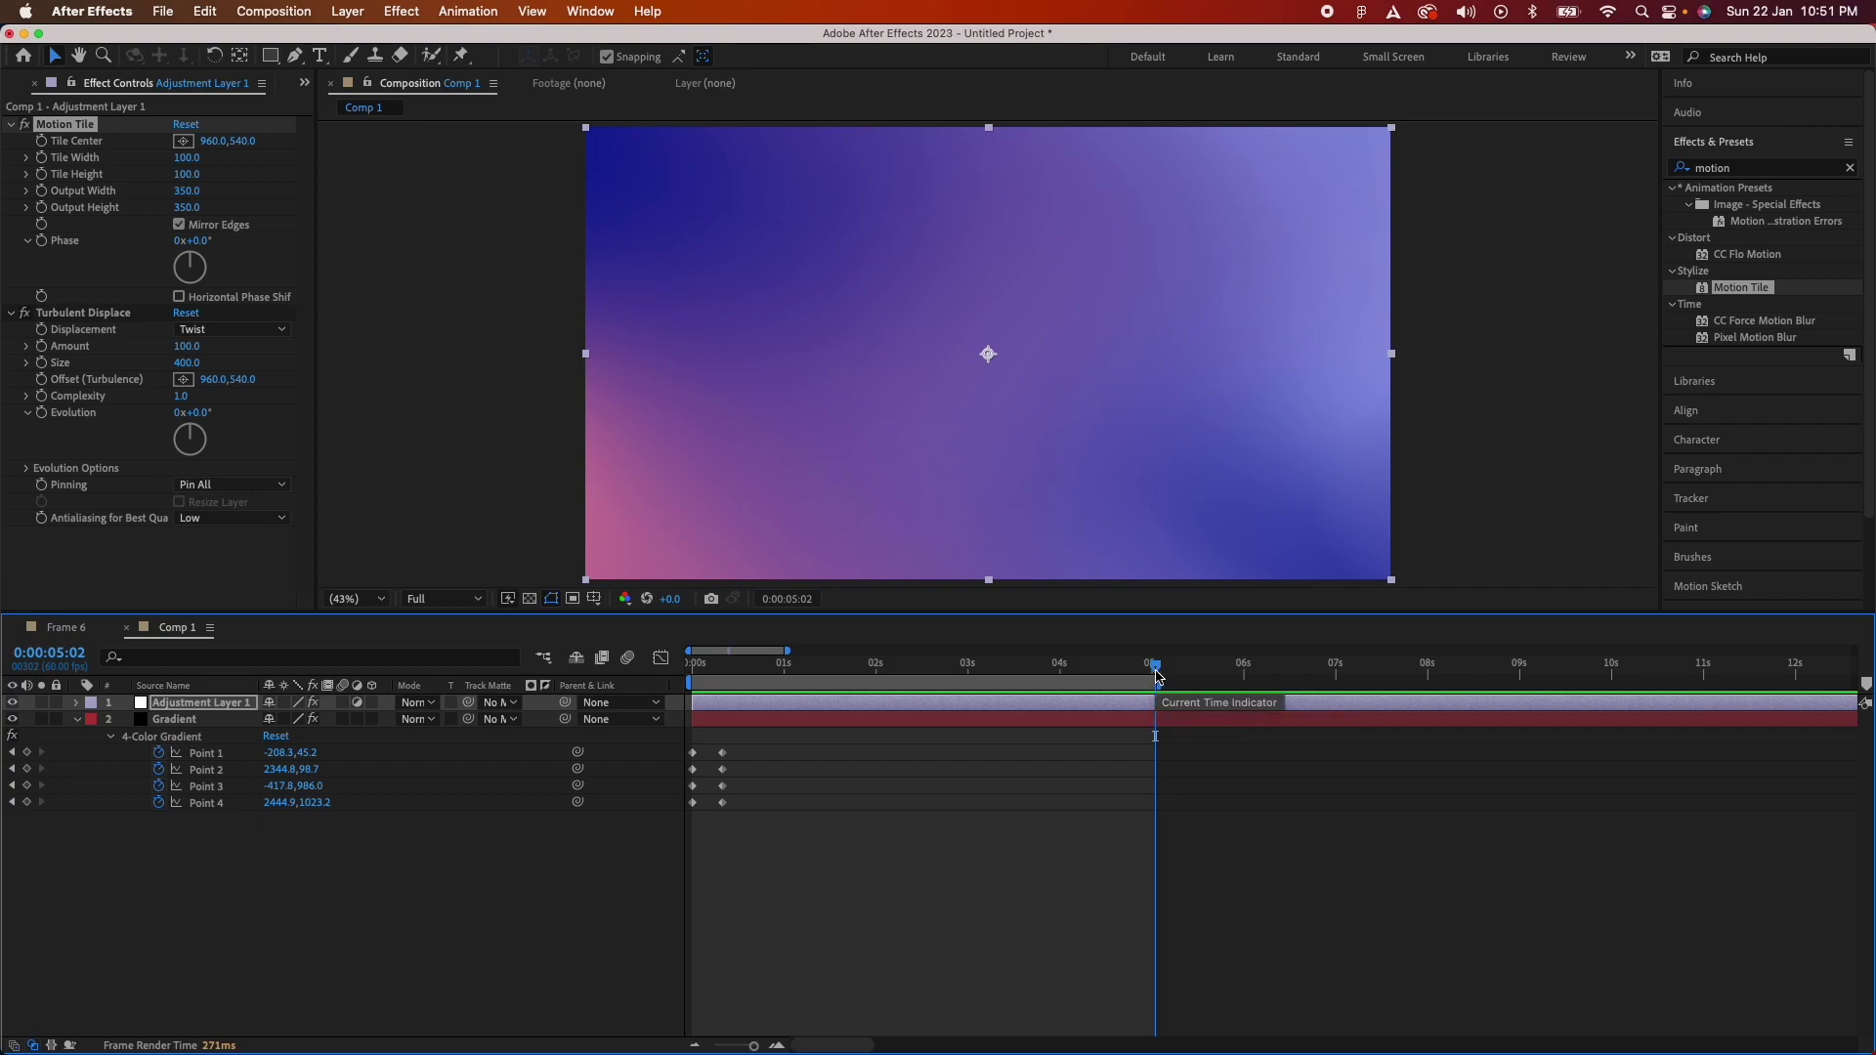
pyautogui.press('Home')
# Try rotating Turbulent Displace's Evolution on Adjustment Layer 1, then undo it back to 0°.
pyautogui.click(186, 719)
pyautogui.click(219, 737)
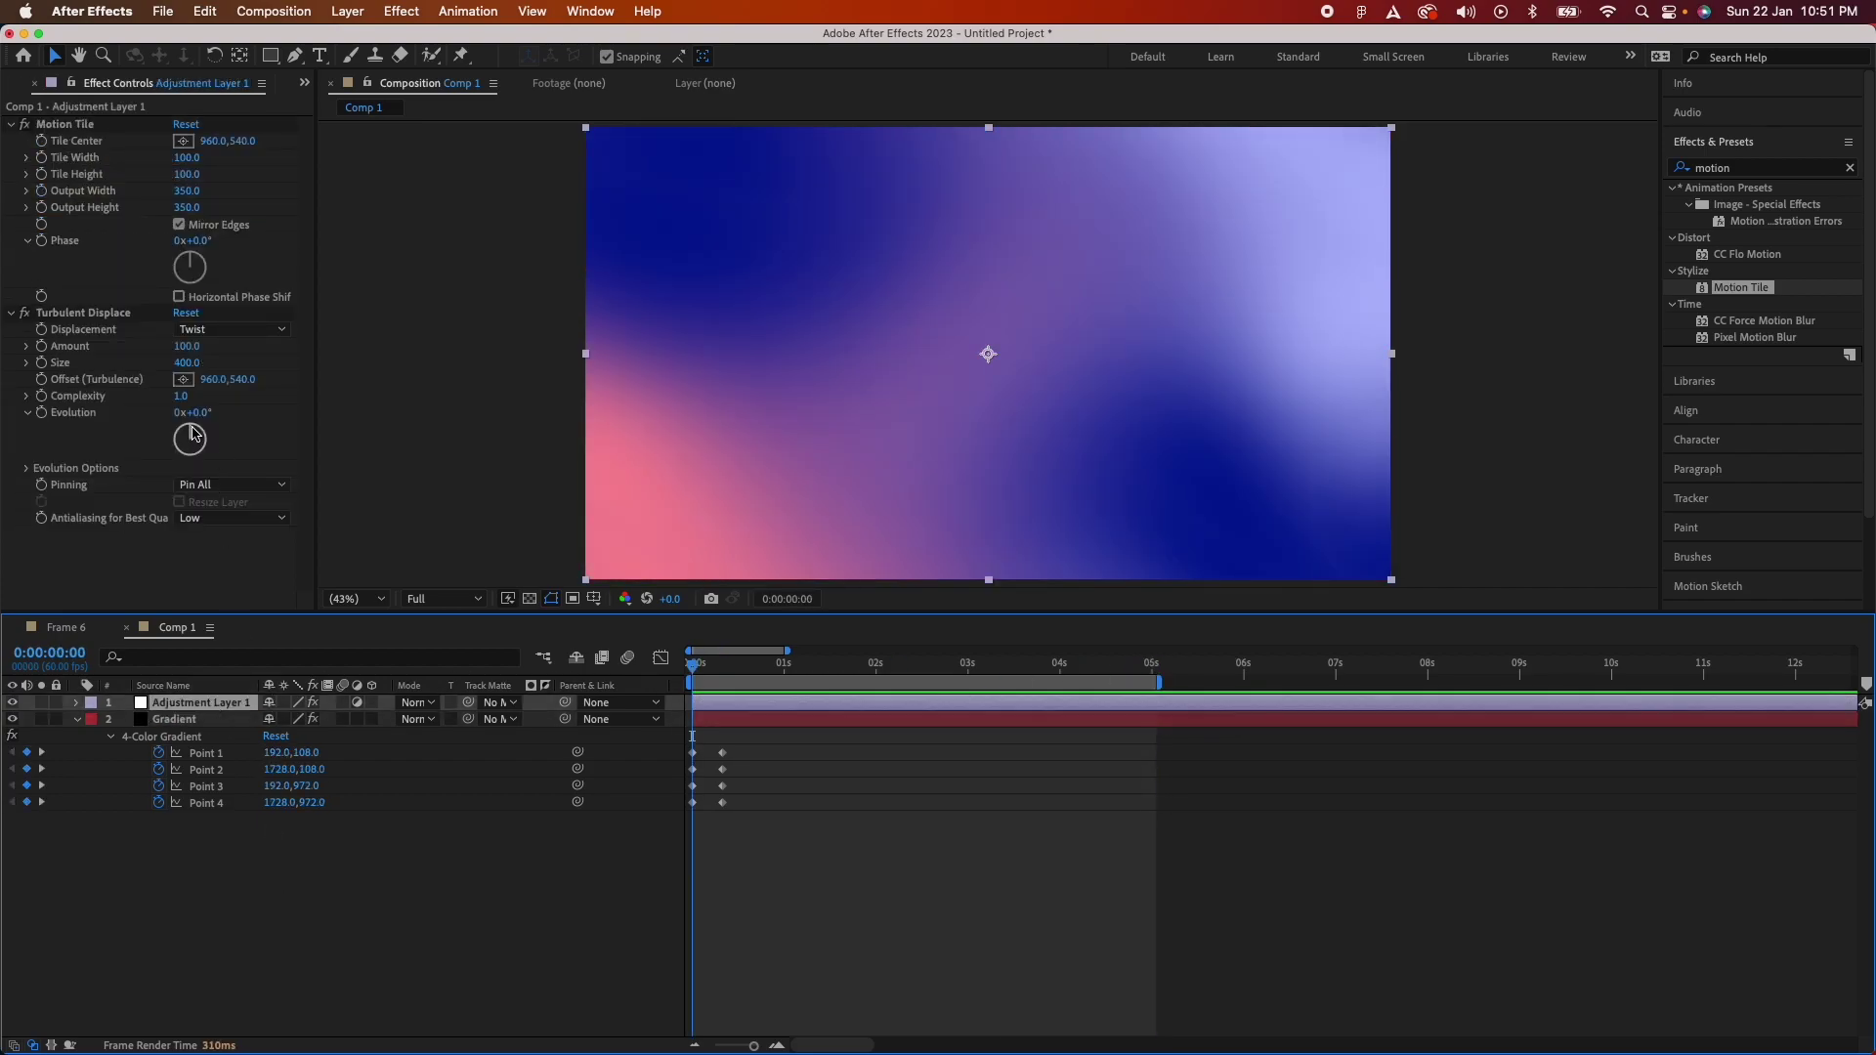
pyautogui.moveTo(193, 434)
pyautogui.mouseDown()
pyautogui.moveTo(217, 451)
pyautogui.moveTo(158, 458)
pyautogui.moveTo(171, 418)
pyautogui.moveTo(206, 418)
pyautogui.moveTo(217, 451)
pyautogui.moveTo(161, 432)
pyautogui.moveTo(200, 420)
pyautogui.moveTo(210, 449)
pyautogui.moveTo(184, 445)
pyautogui.mouseUp()
pyautogui.press('super+z')
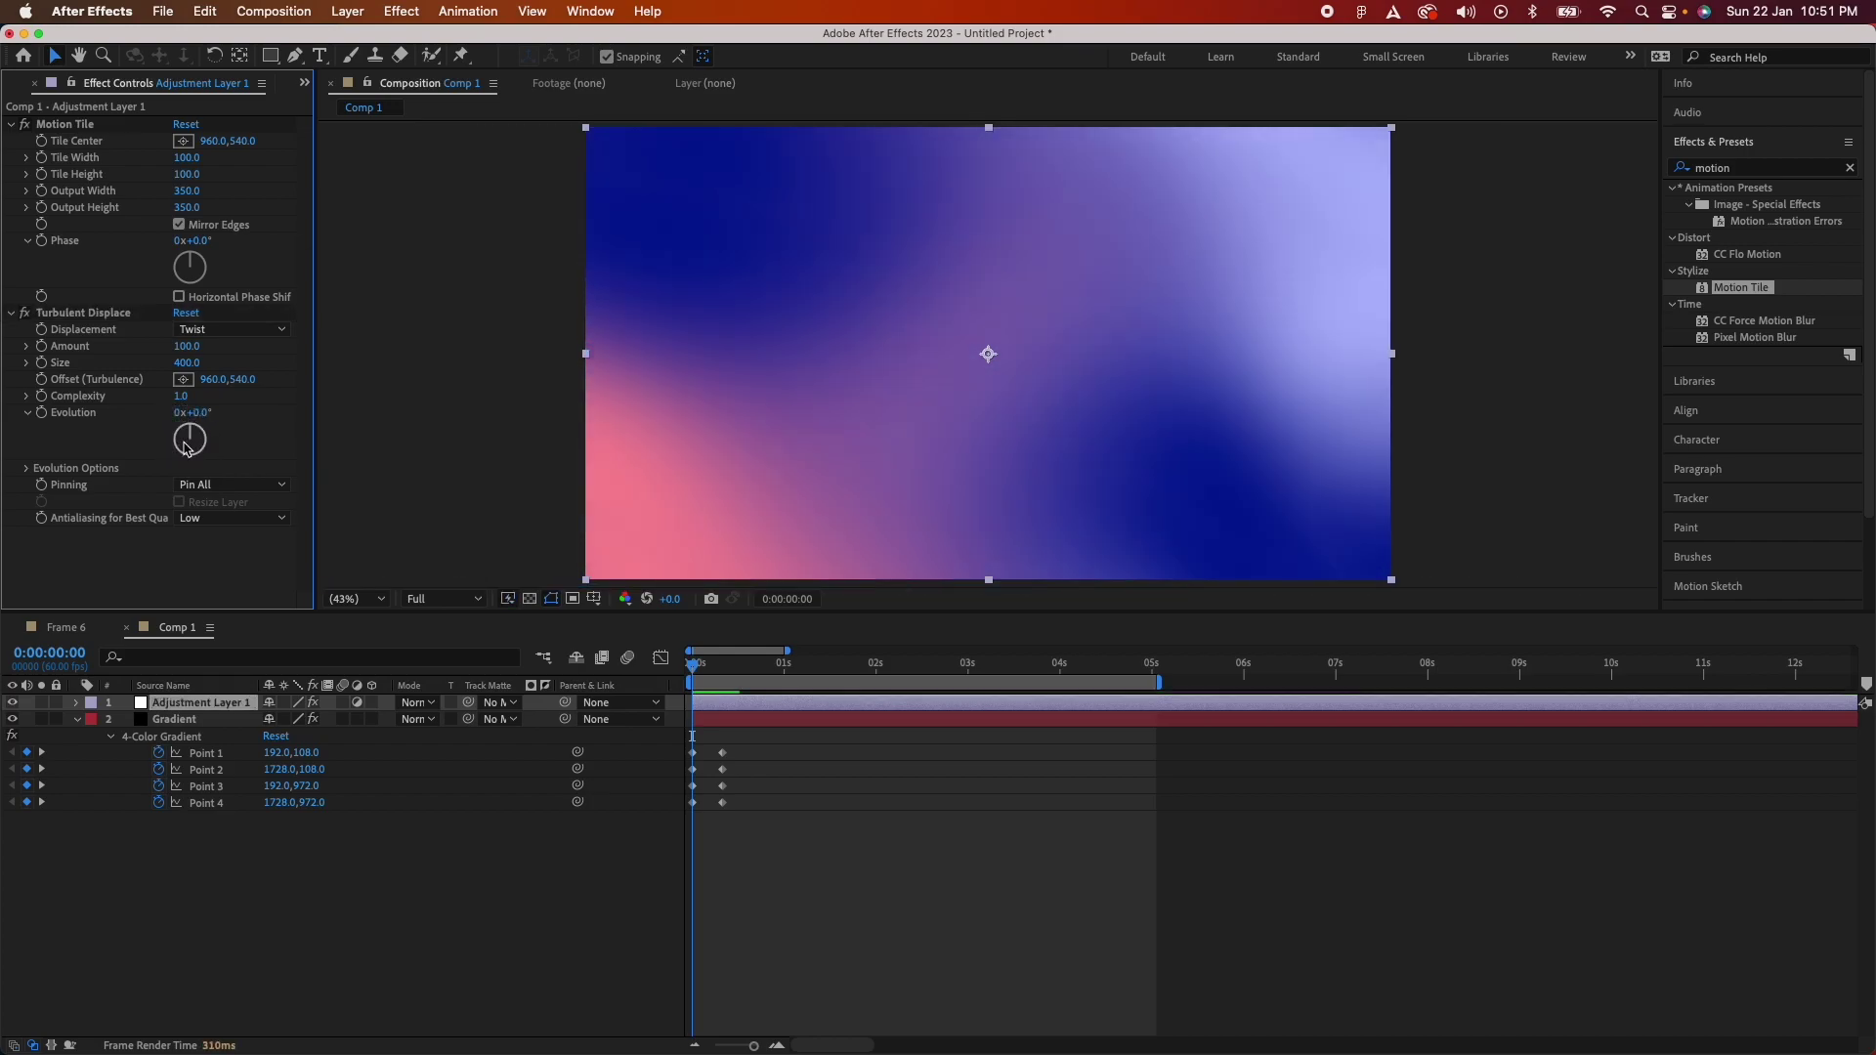
# Give Evolution the expression time*300, preview it, then reopen it for revision to time*200.
pyautogui.keyDown('alt'); pyautogui.click(43, 415); pyautogui.keyUp('alt')
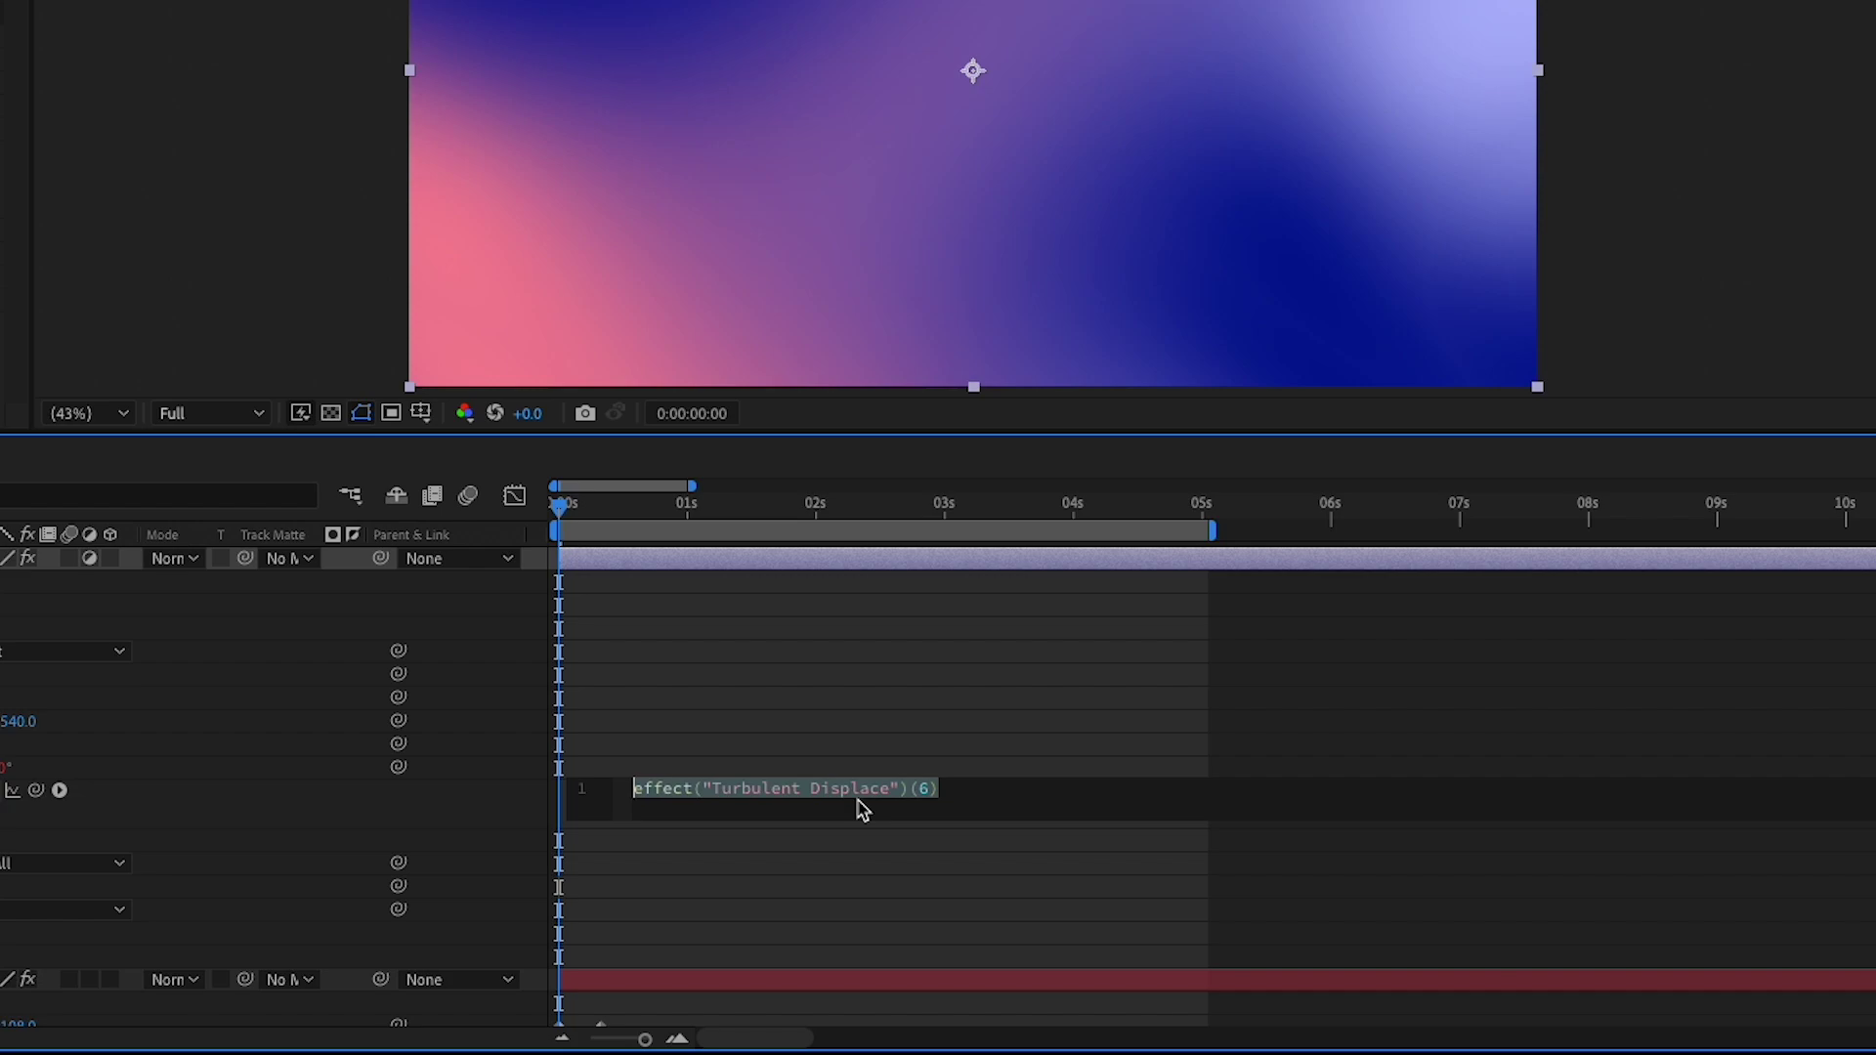
pyautogui.write('time')
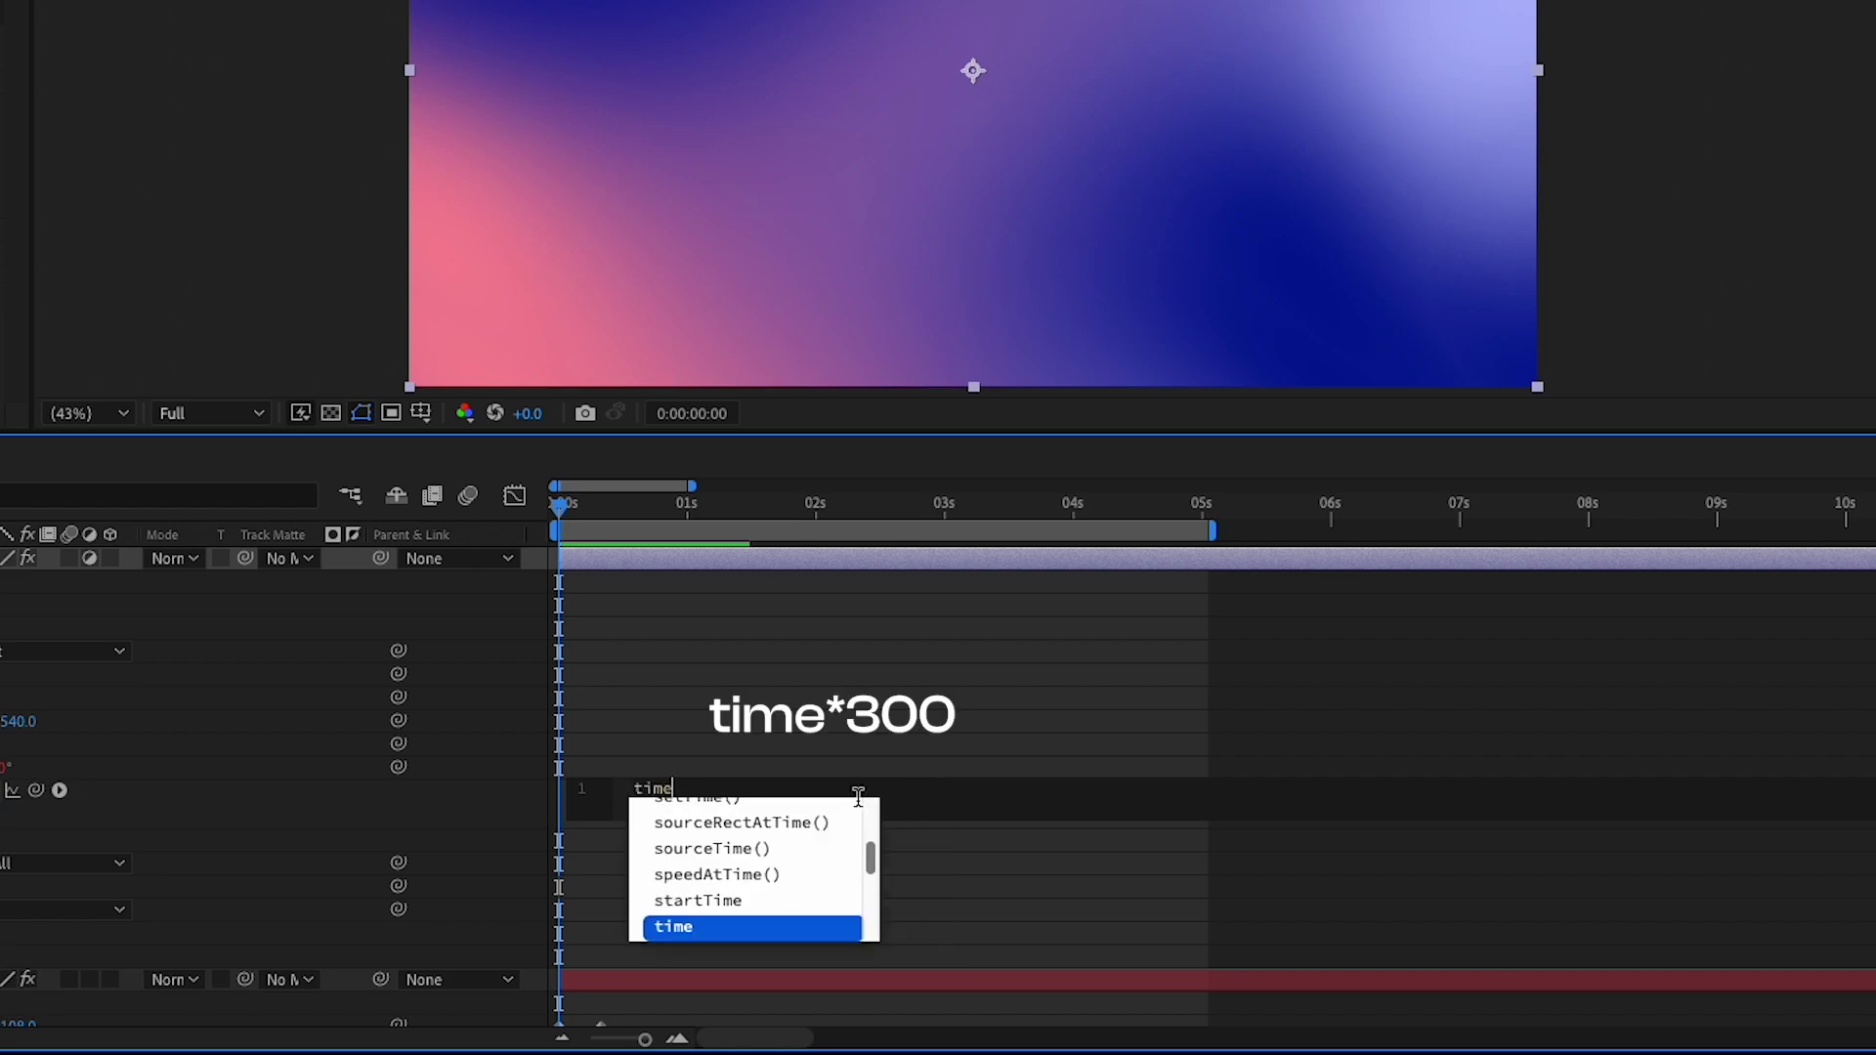
pyautogui.write('*300')
pyautogui.click(590, 582)
pyautogui.press('space')
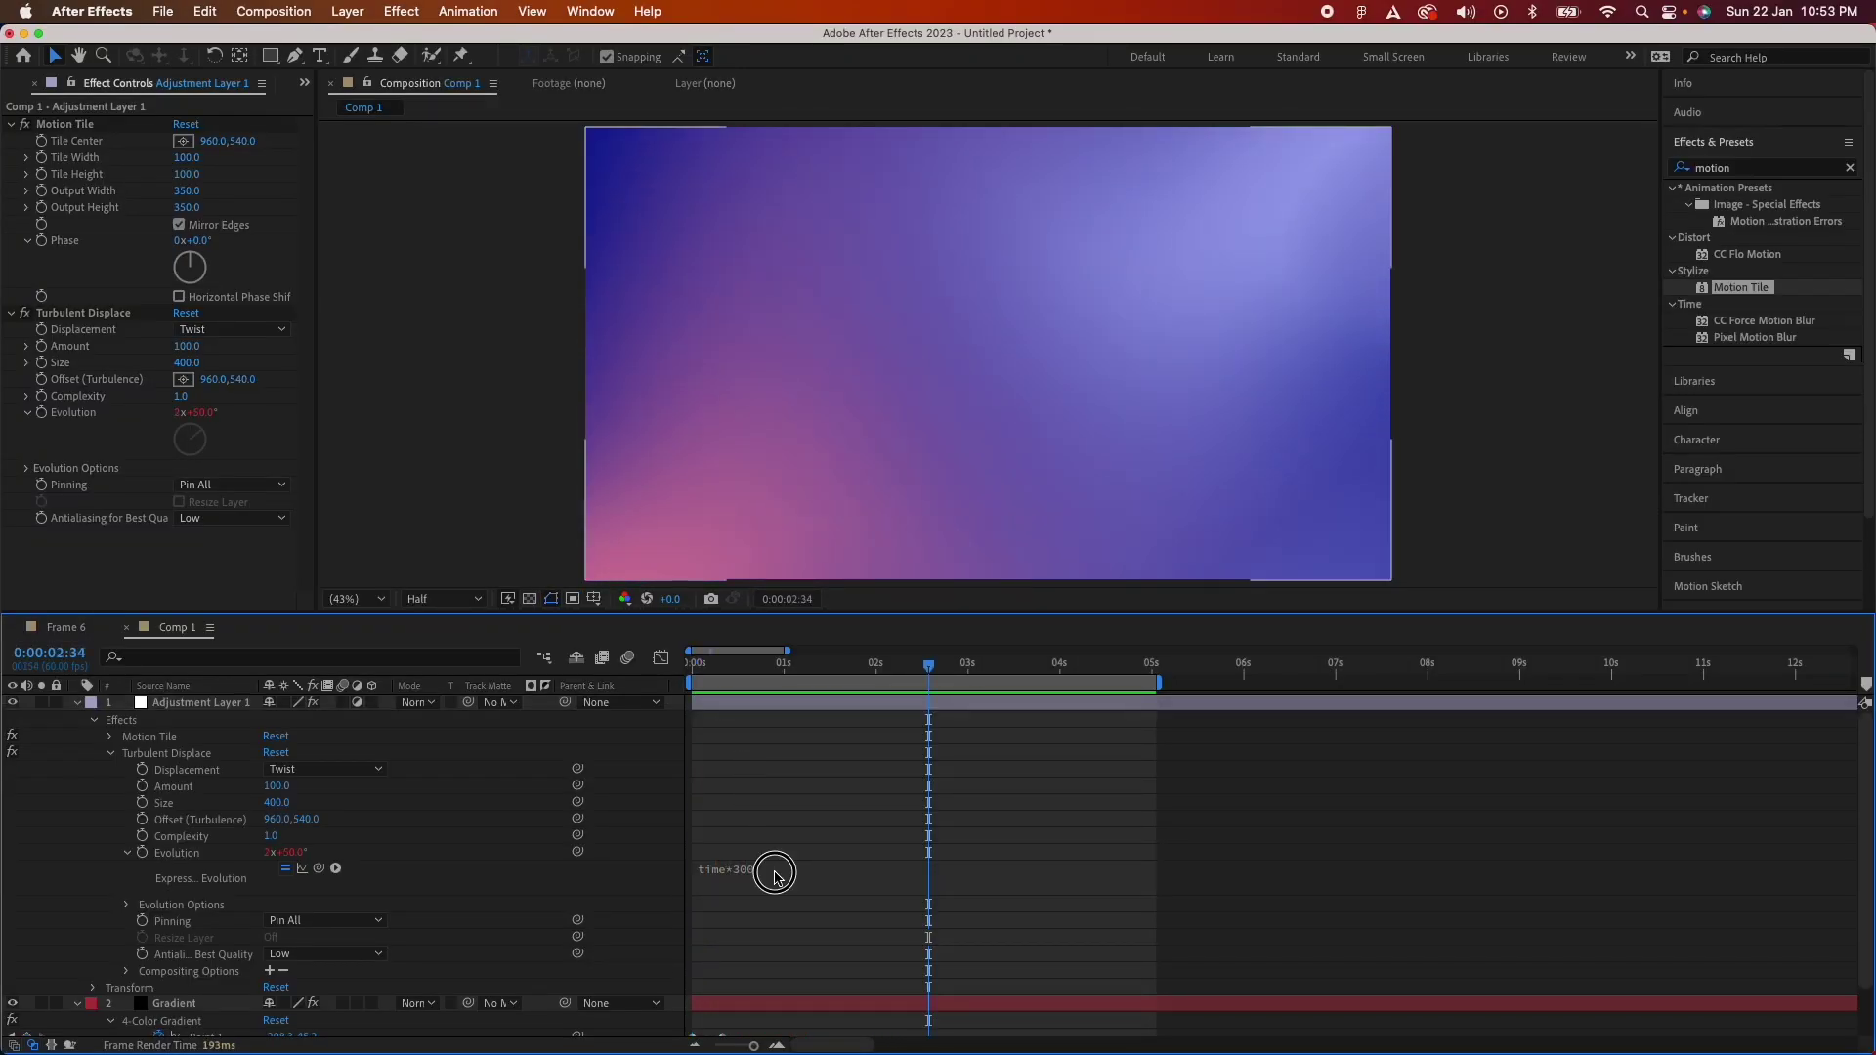
pyautogui.click(775, 869)
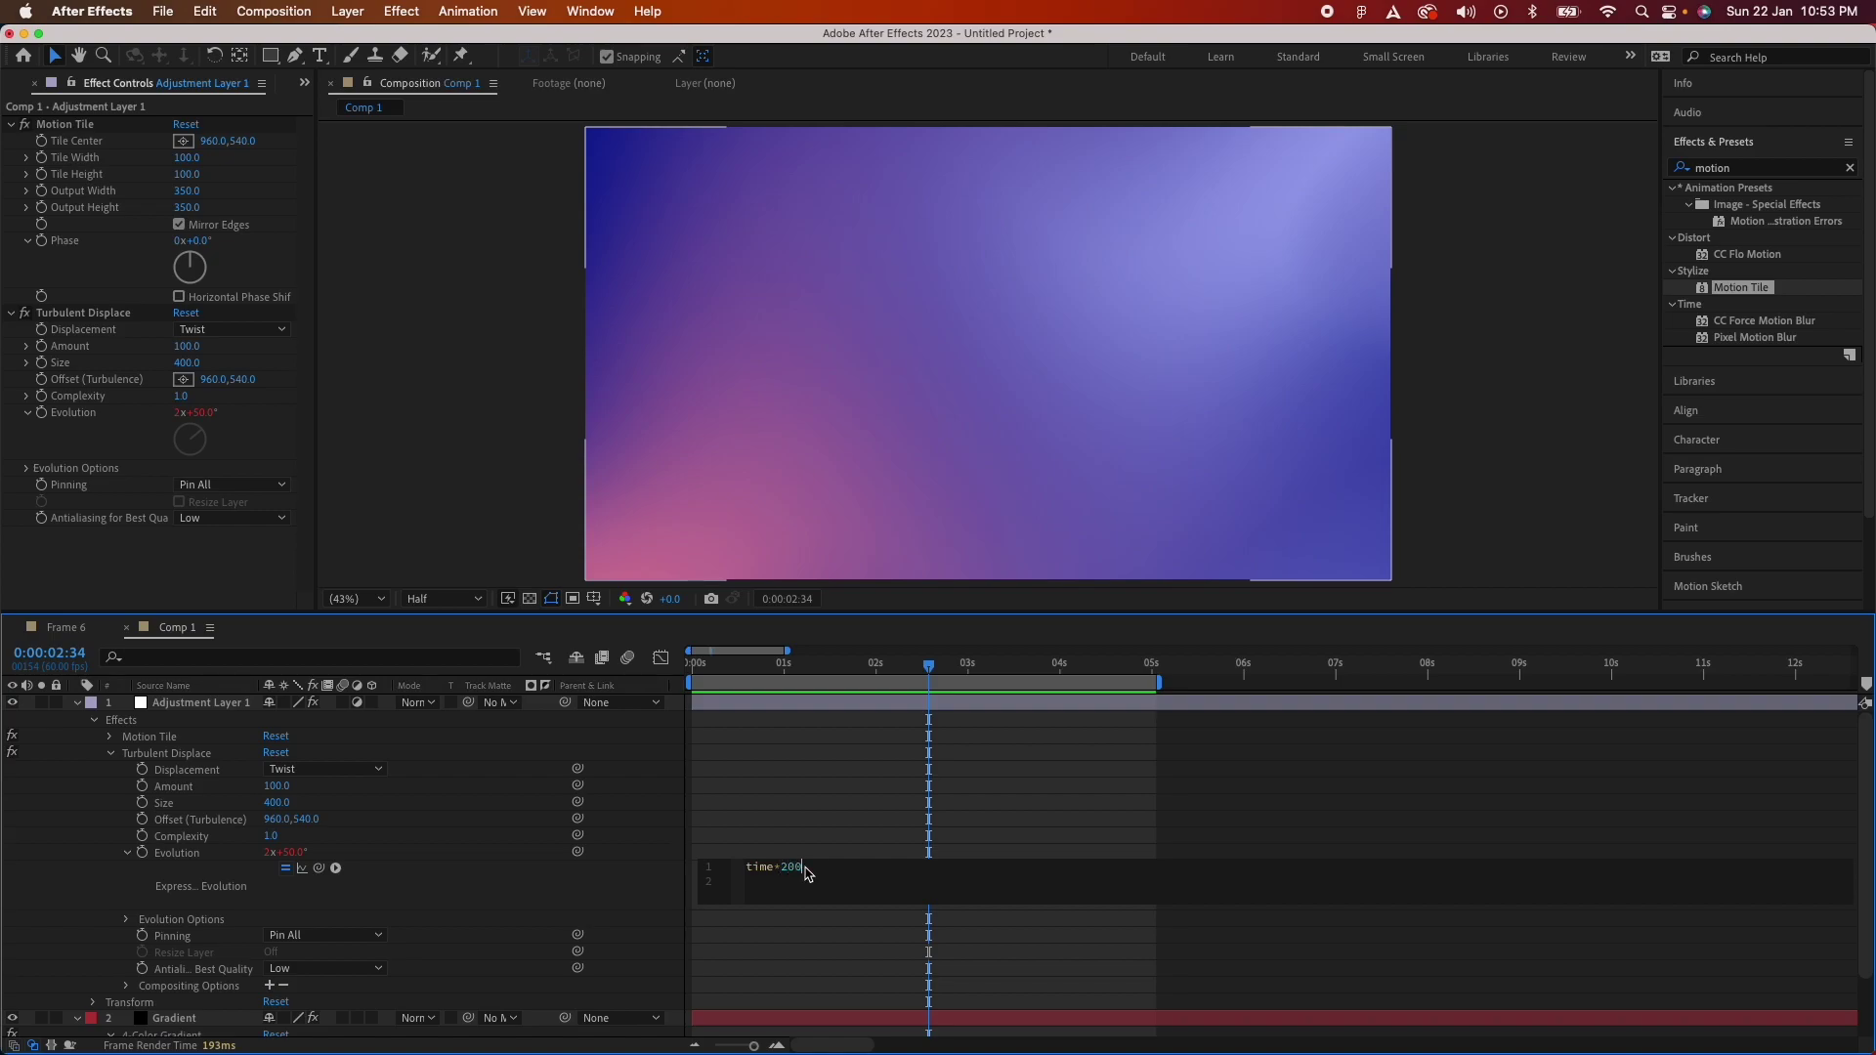
# Commit the time*200 Evolution expression and play back the animated liquid gradient.
pyautogui.press('KP_Enter')
pyautogui.press('space')
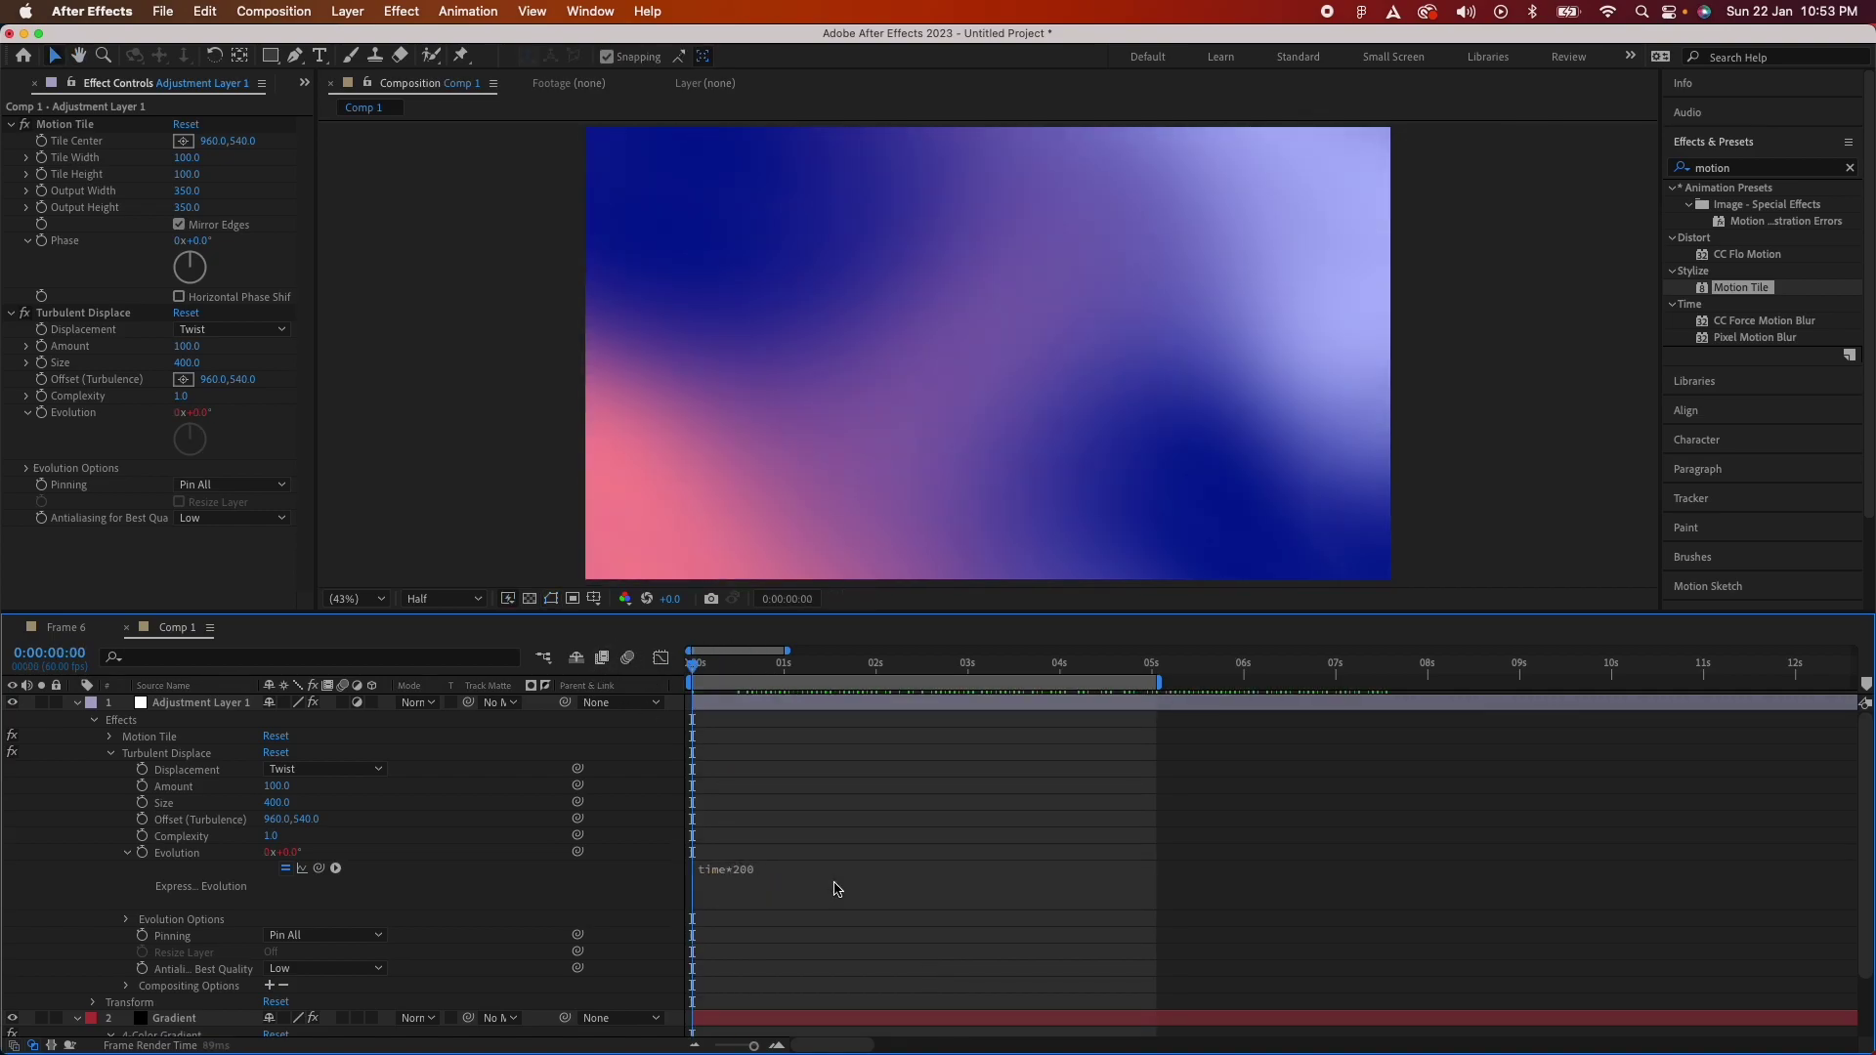